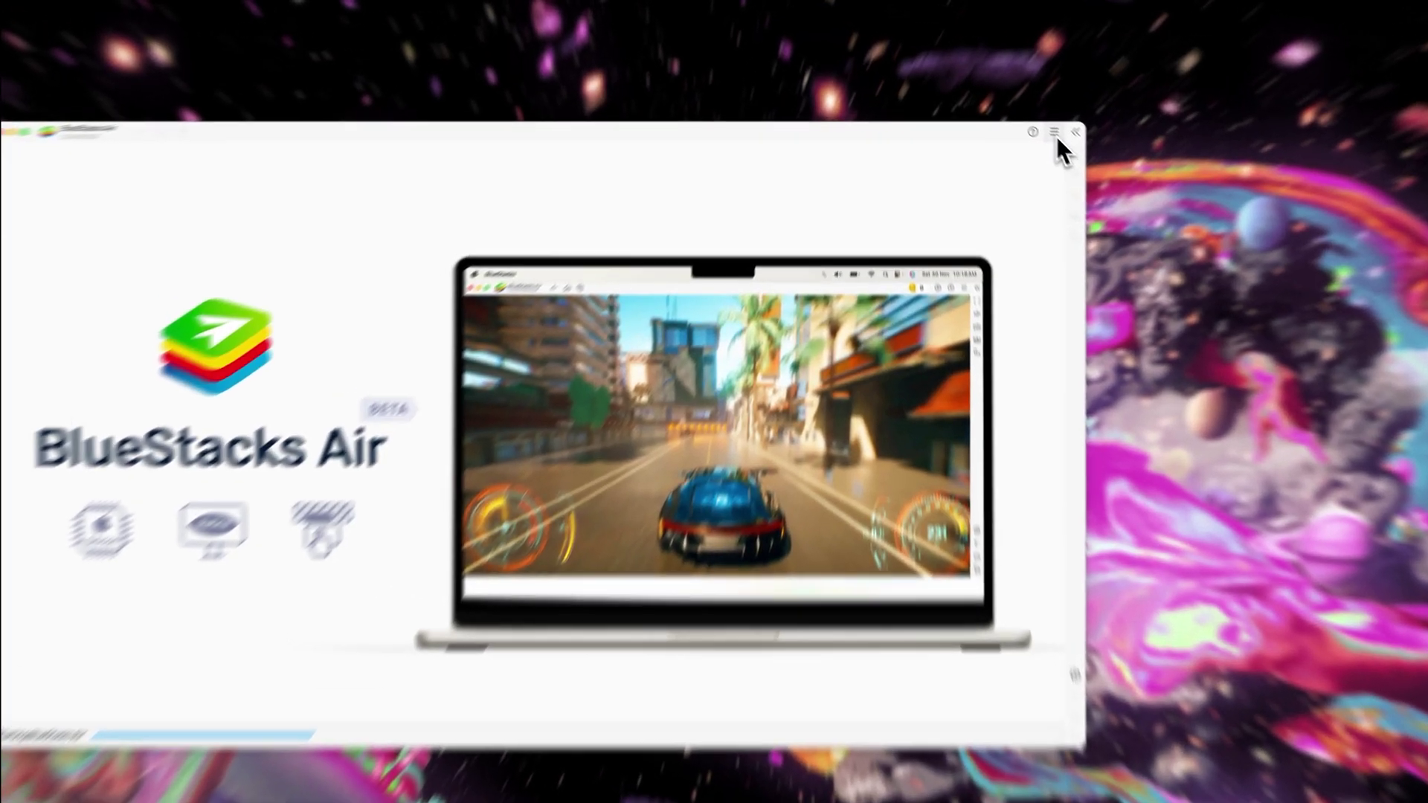
Step: Turn on ADB in Advanced settings, save the changes, close Settings and start quitting BlueStacks Air
click(1014, 100)
click(1014, 125)
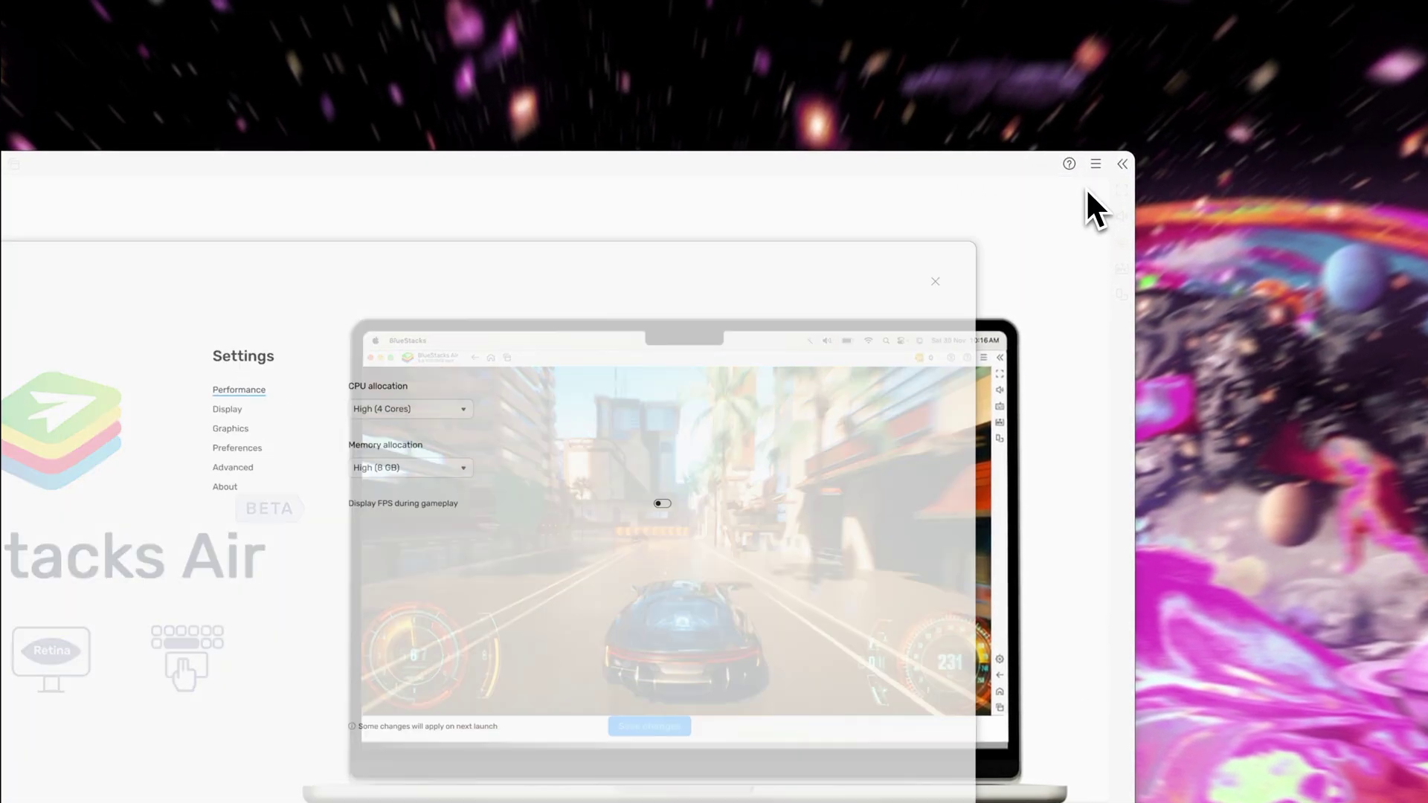
click(233, 469)
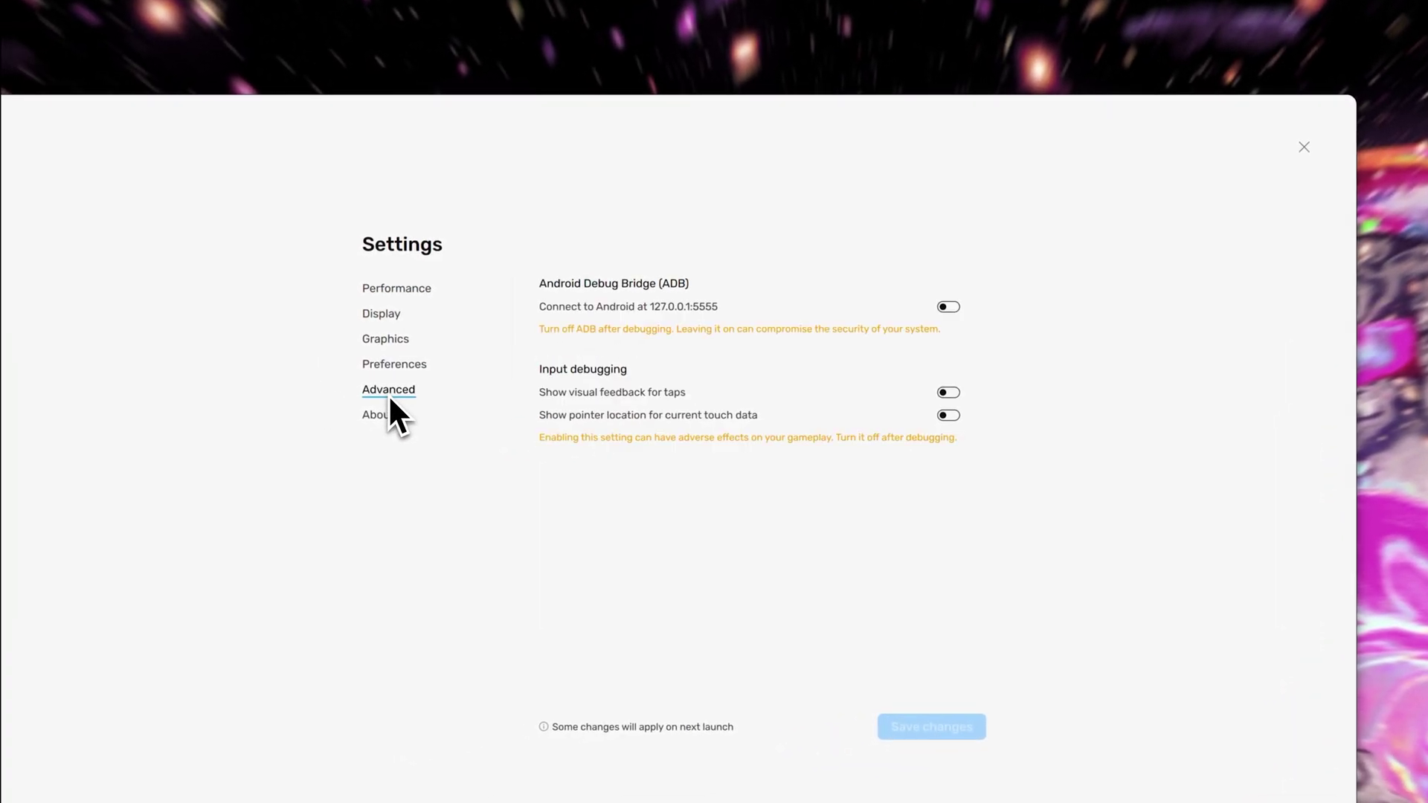
click(956, 306)
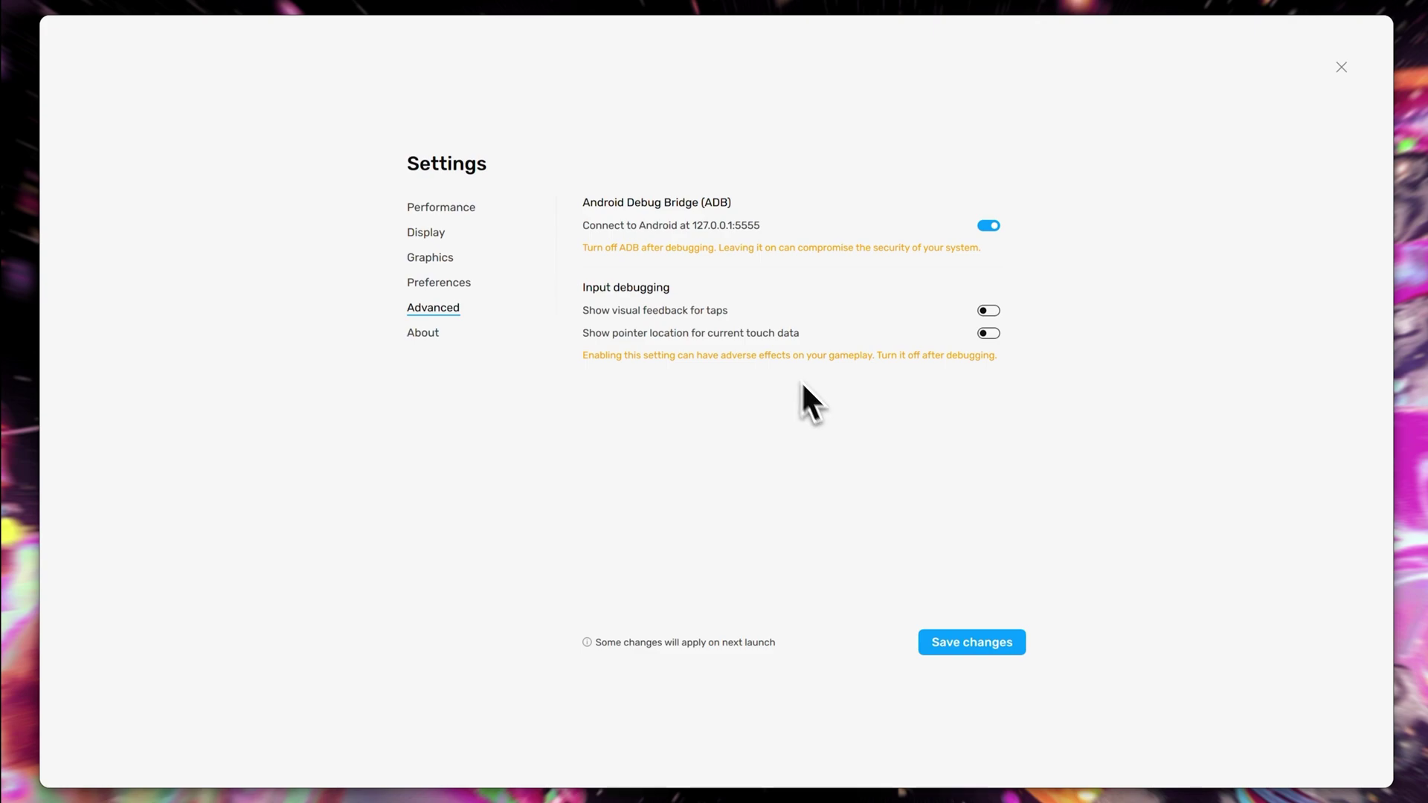
click(1000, 645)
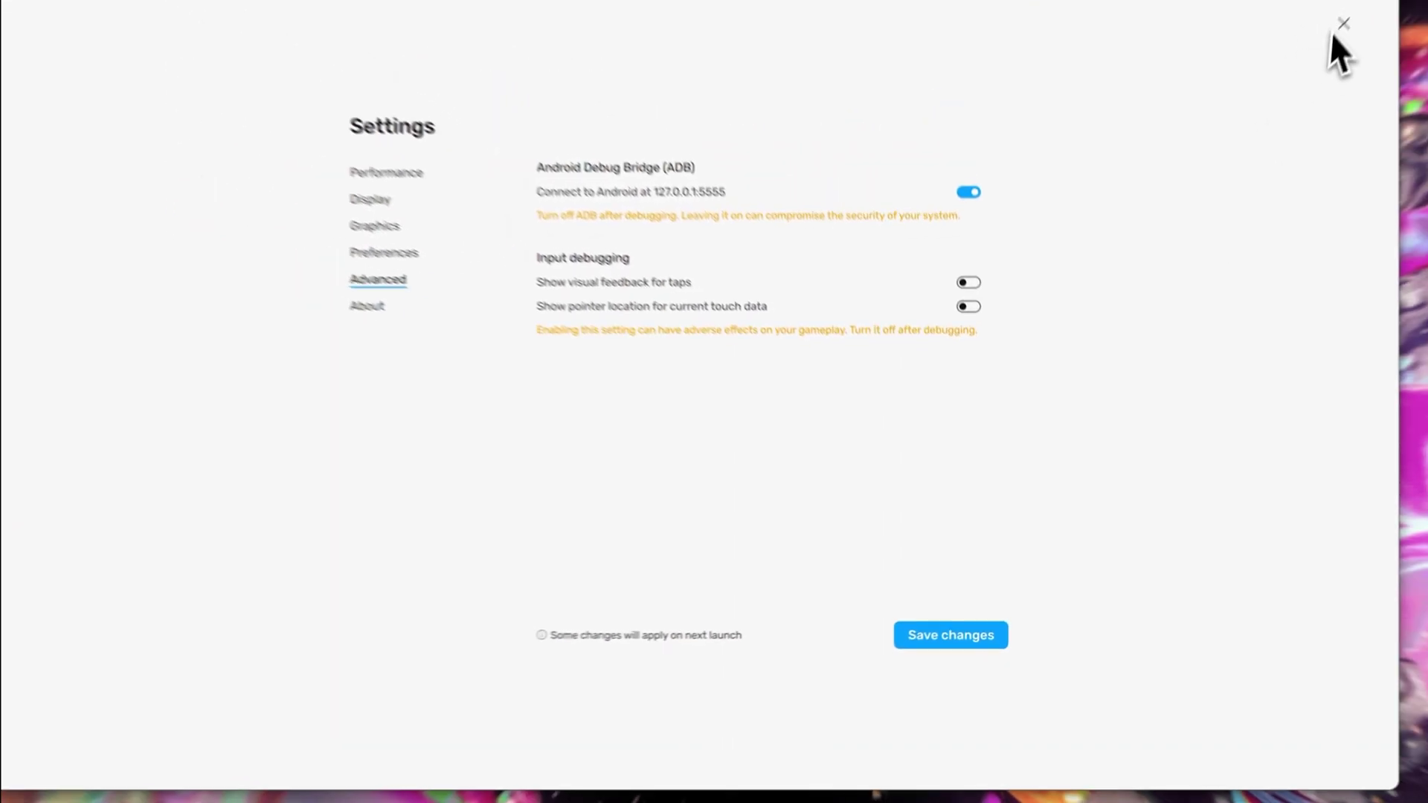
click(1339, 26)
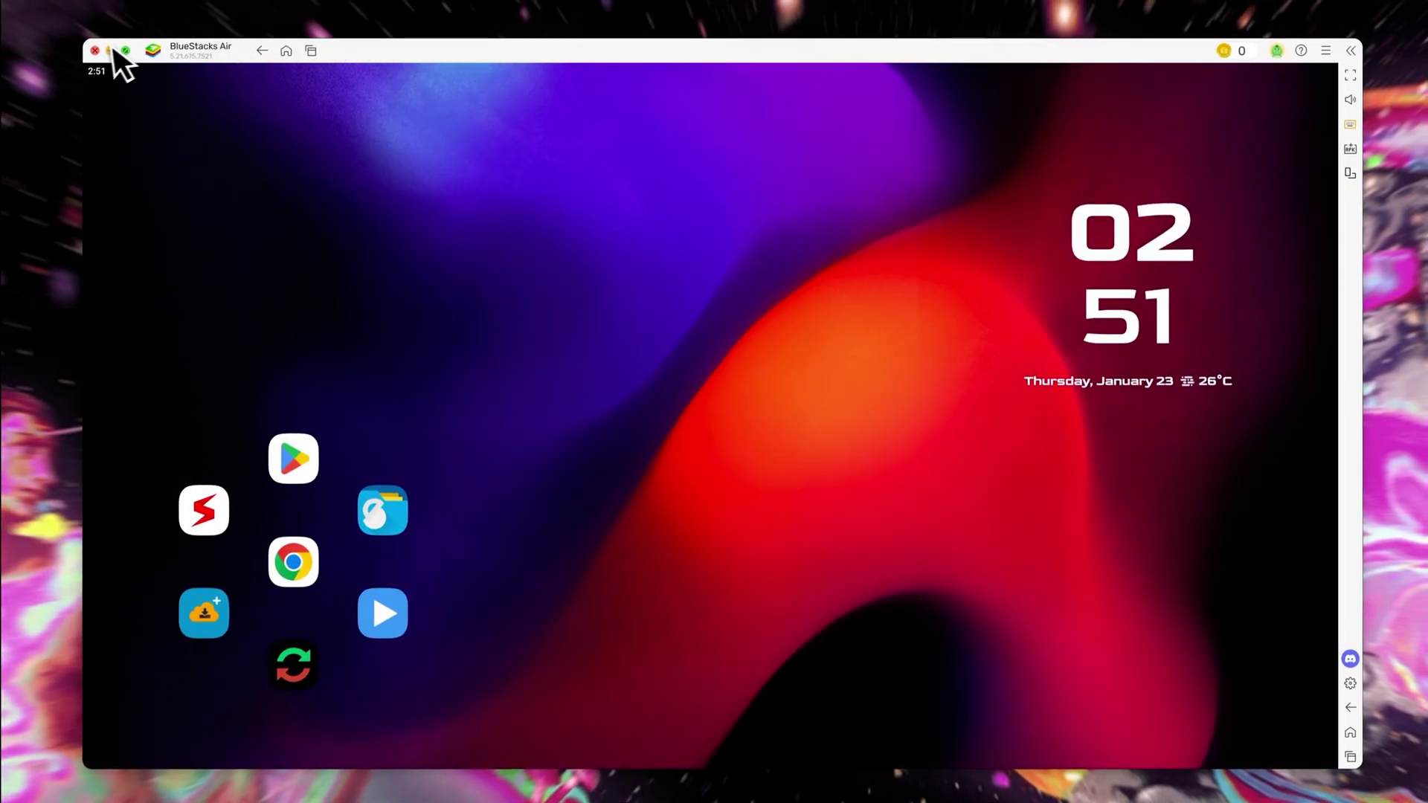
click(96, 51)
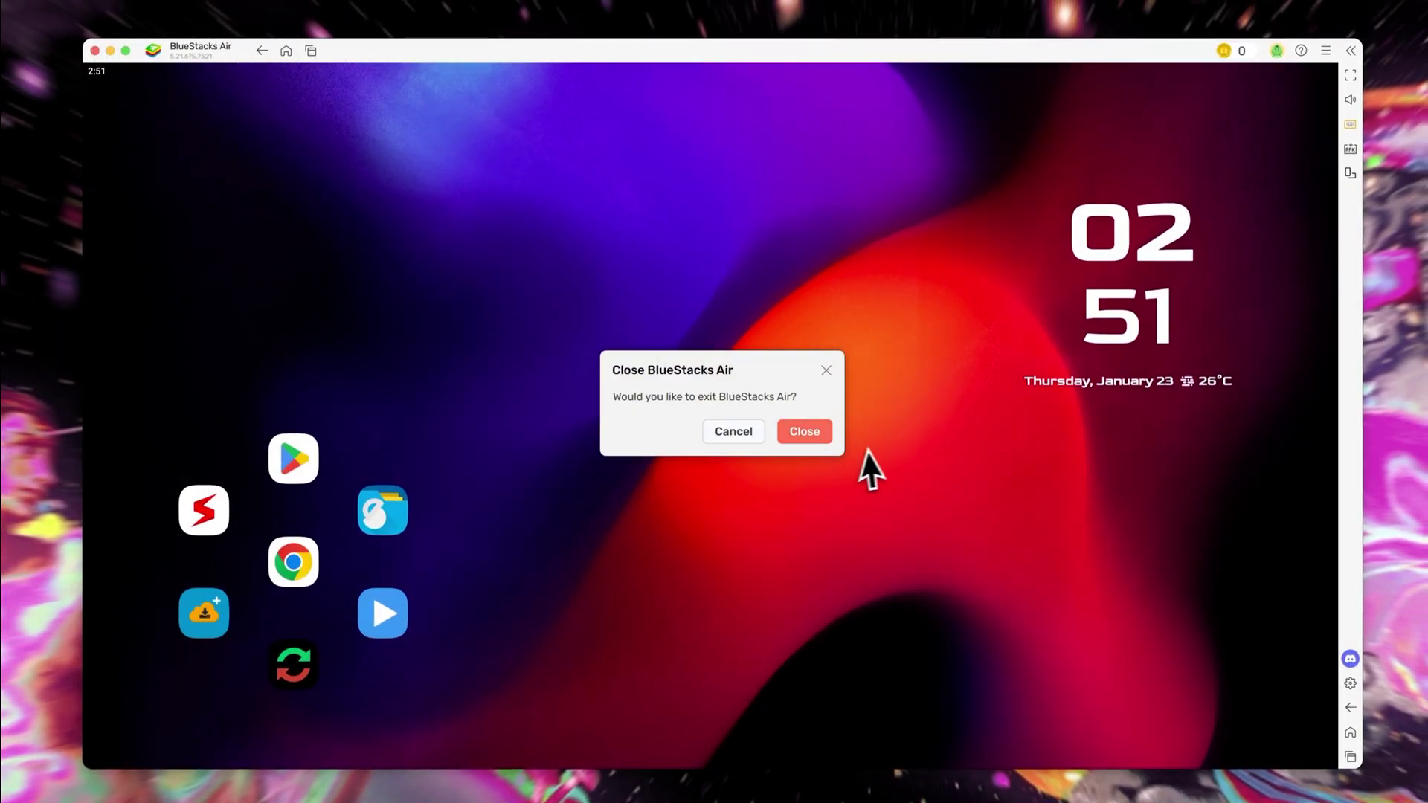
Step: Confirm quitting, then with the emulator relaunched, browse the app drawer and return to the Android home screen
click(796, 426)
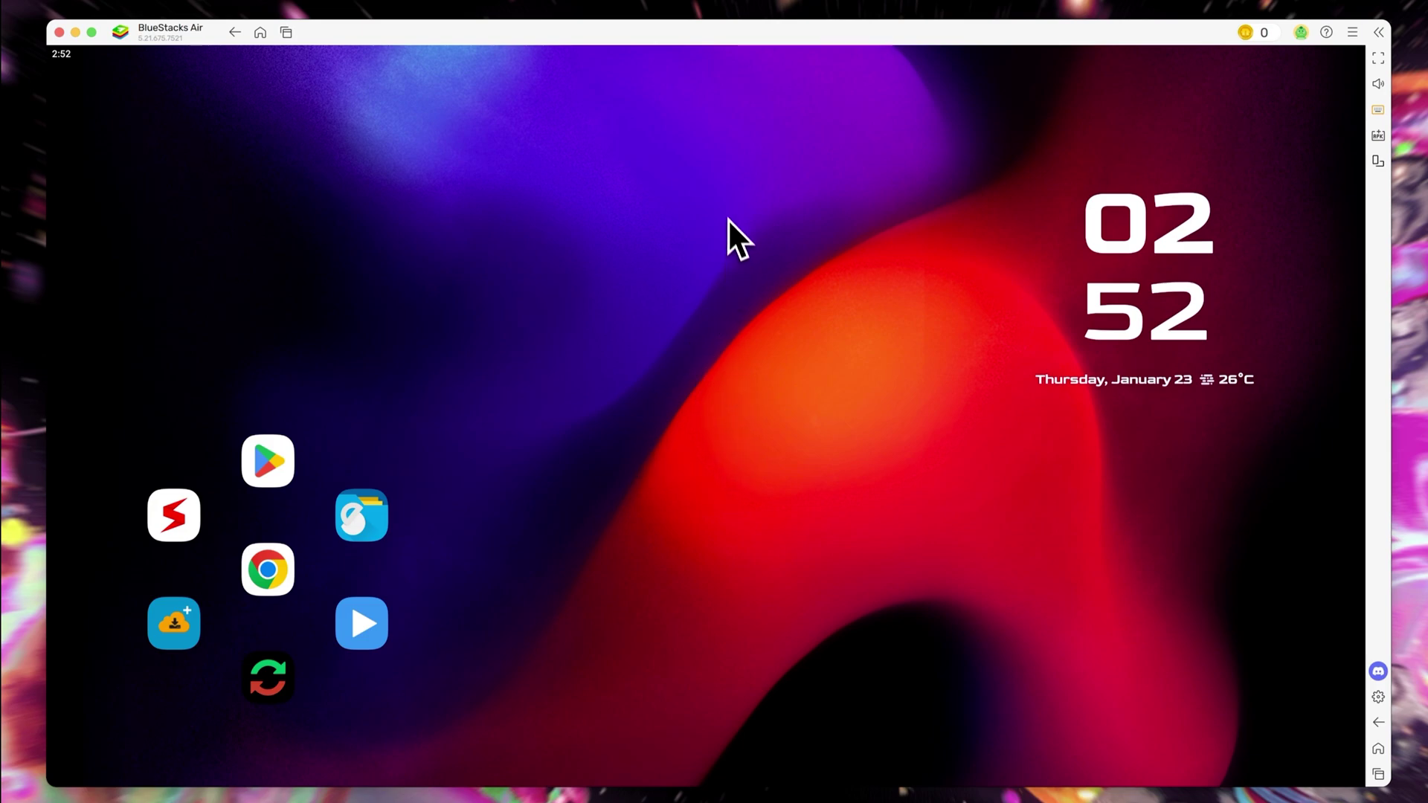
drag(726, 224, 746, 335)
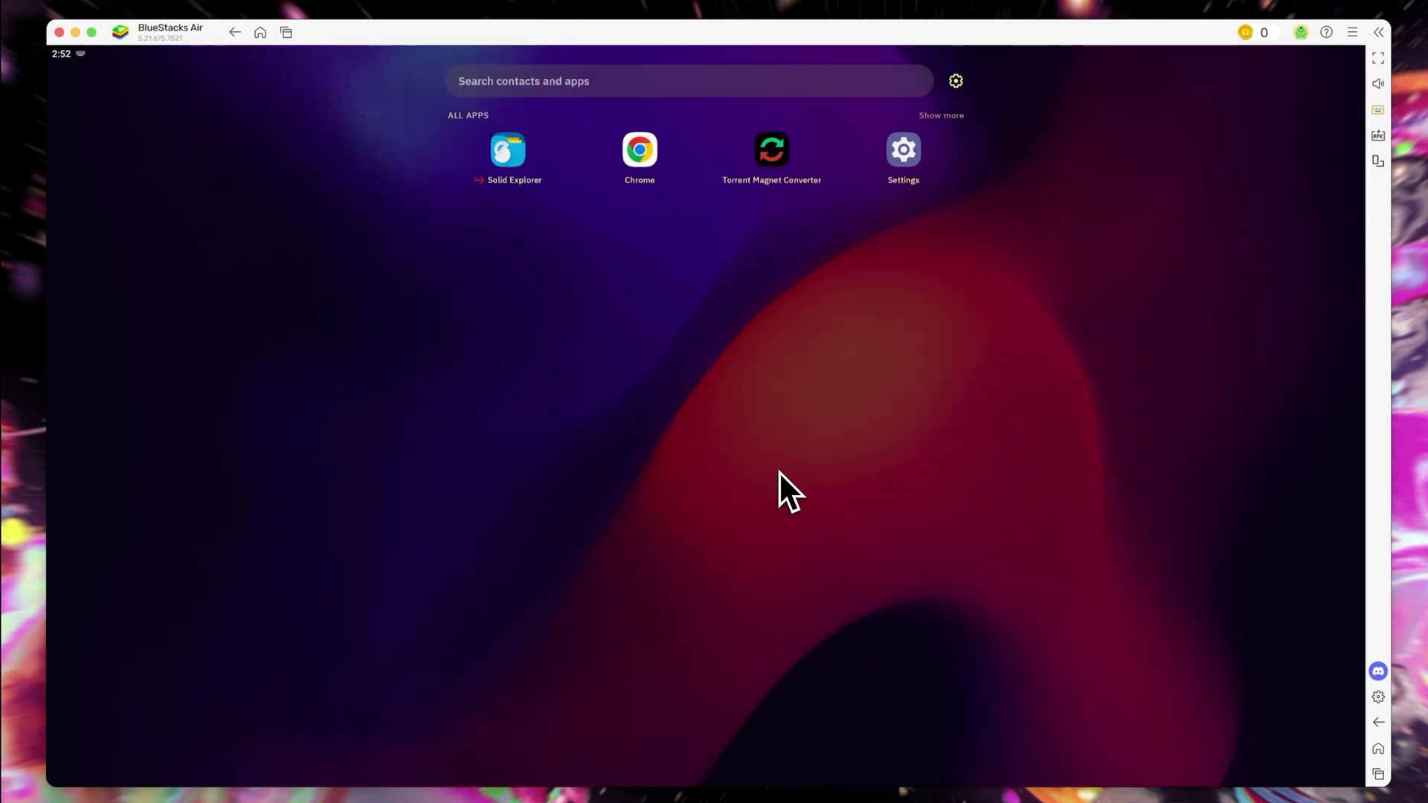
drag(785, 382, 802, 21)
drag(800, 149, 765, 622)
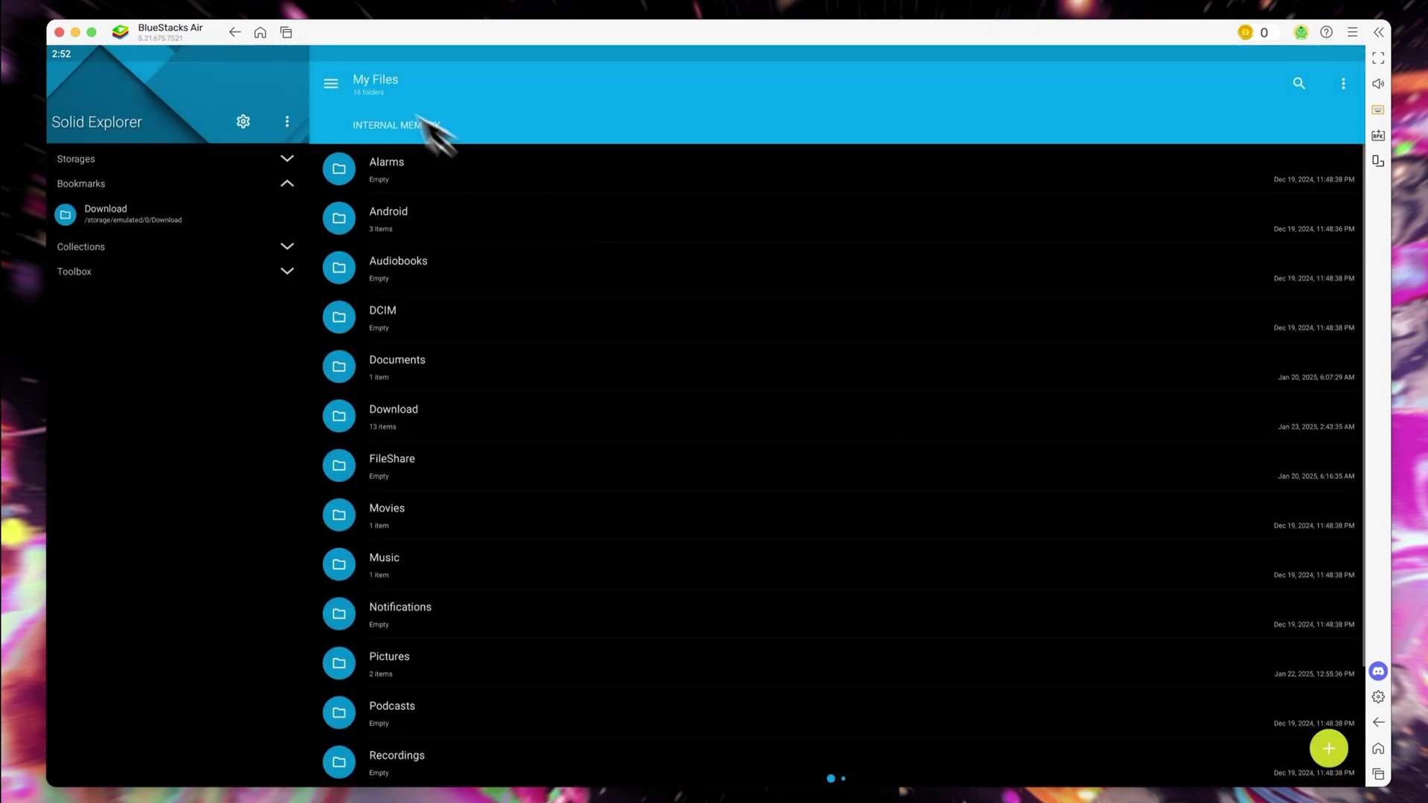
click(261, 38)
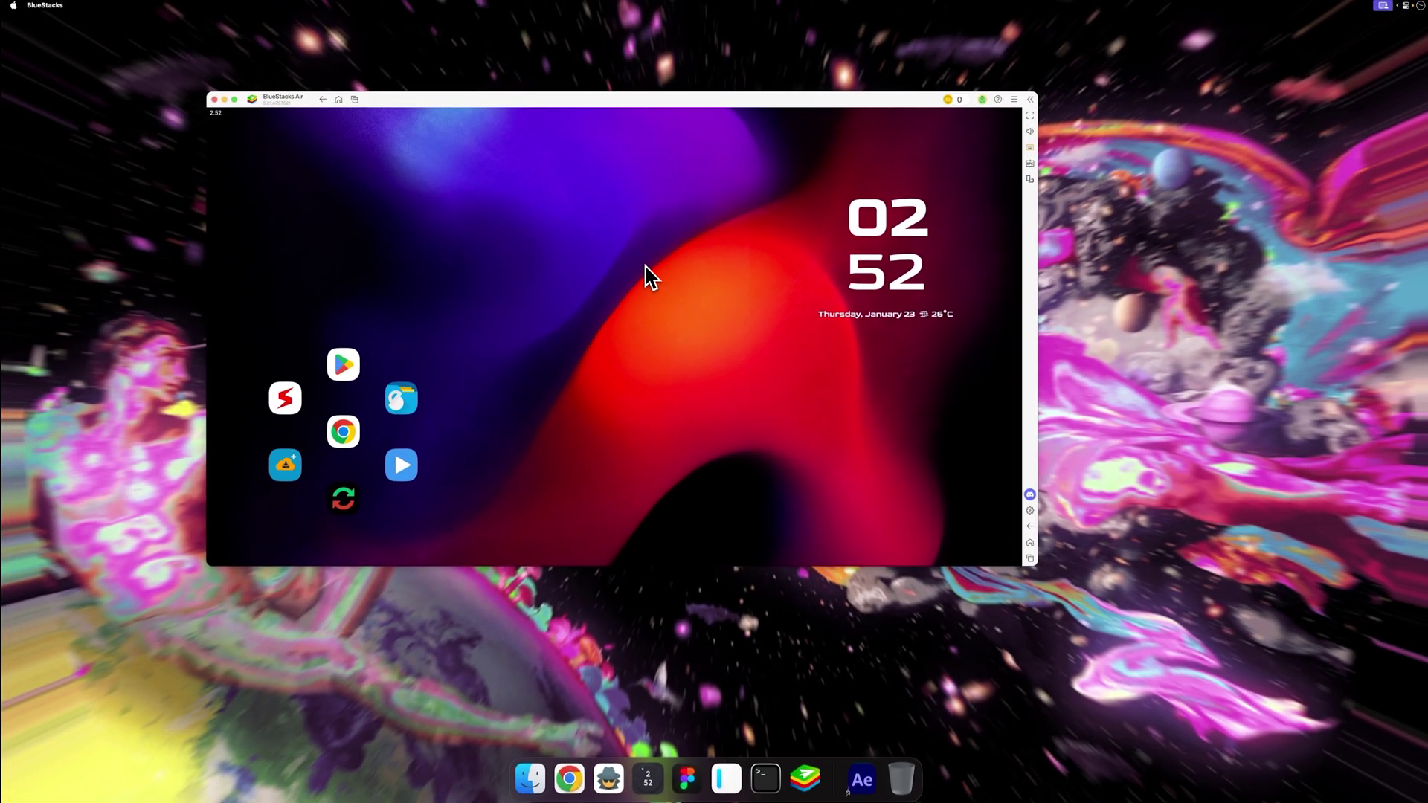
Step: Rename the mounted samsung SM-G998B device in MacDroid to 'BlueStacks Emulator'
drag(614, 102, 443, 91)
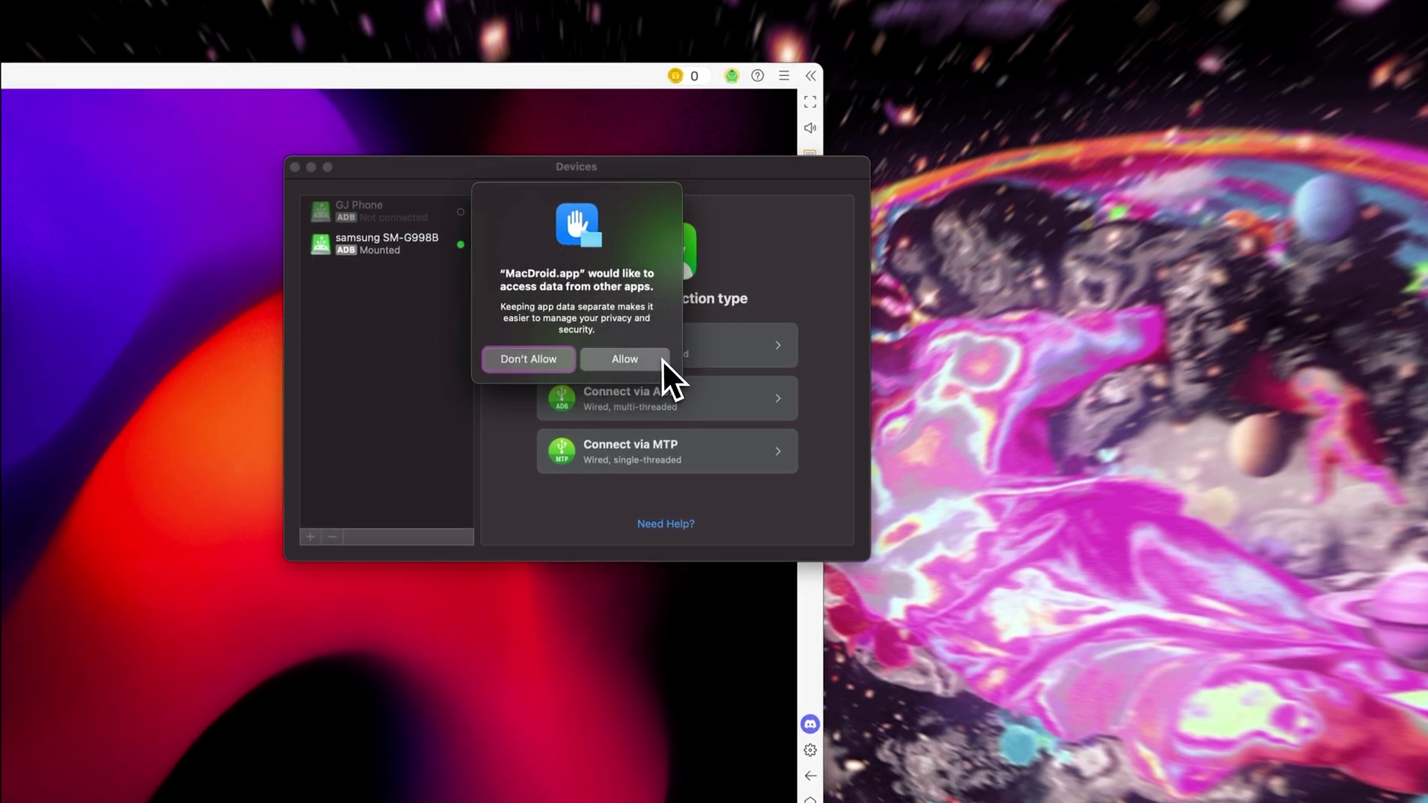
click(662, 359)
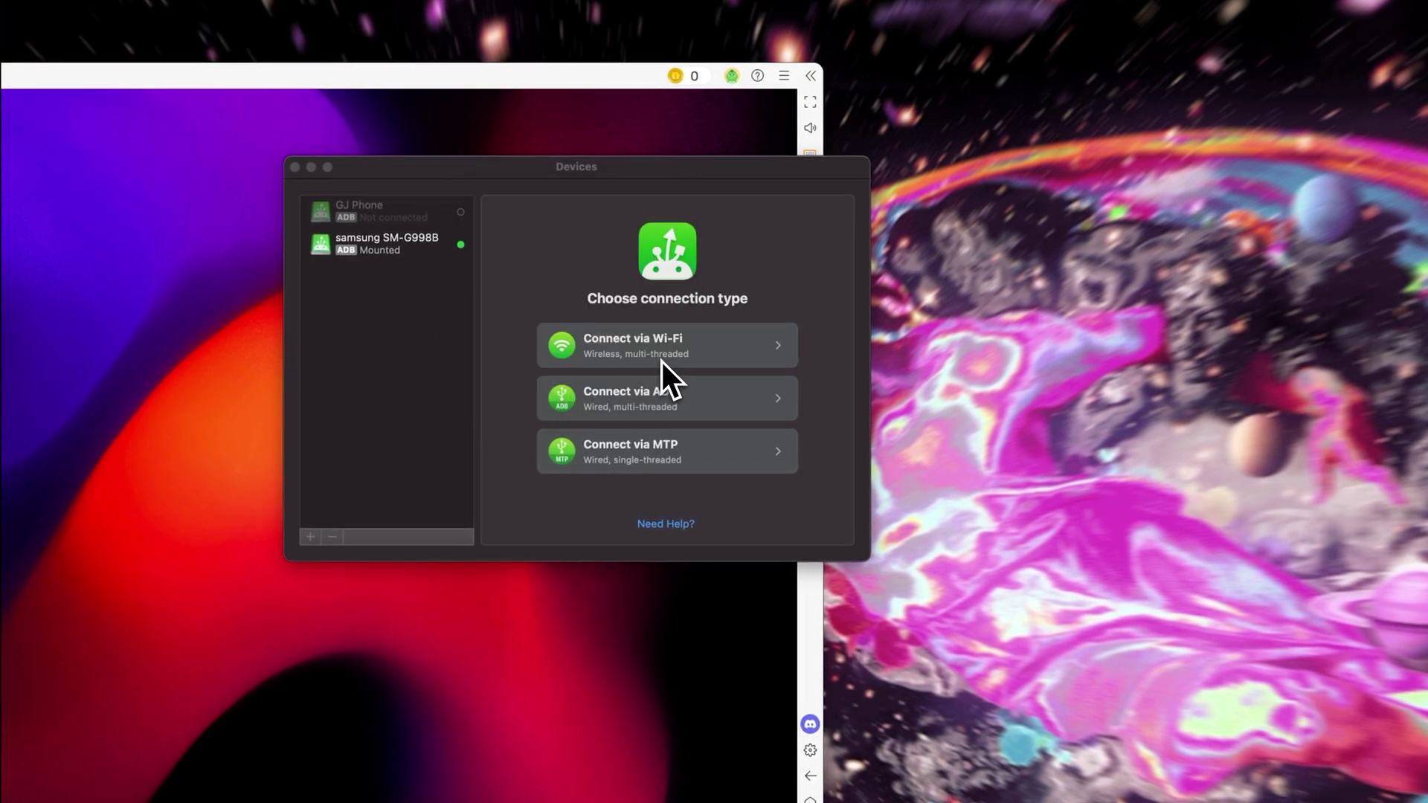
click(402, 253)
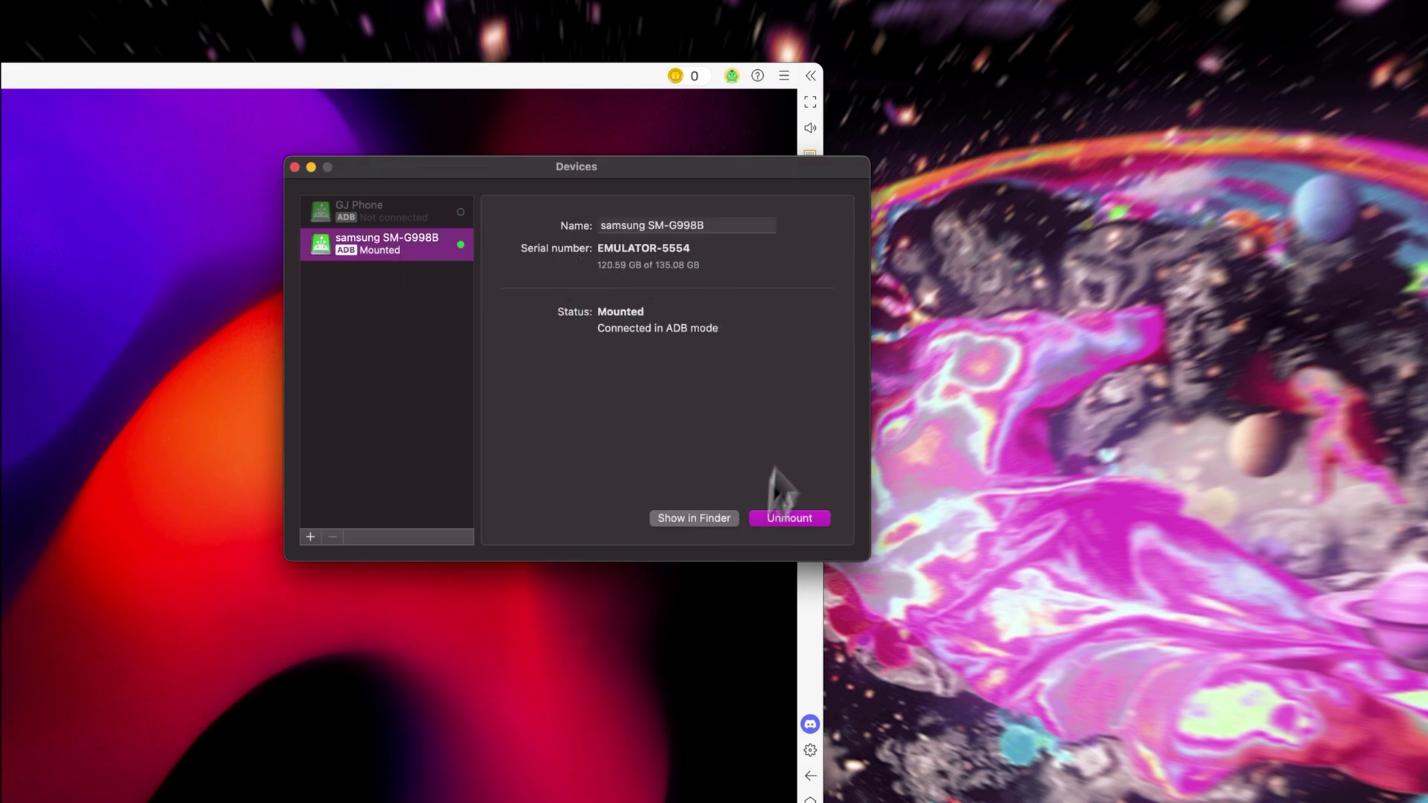
drag(548, 163, 1066, 161)
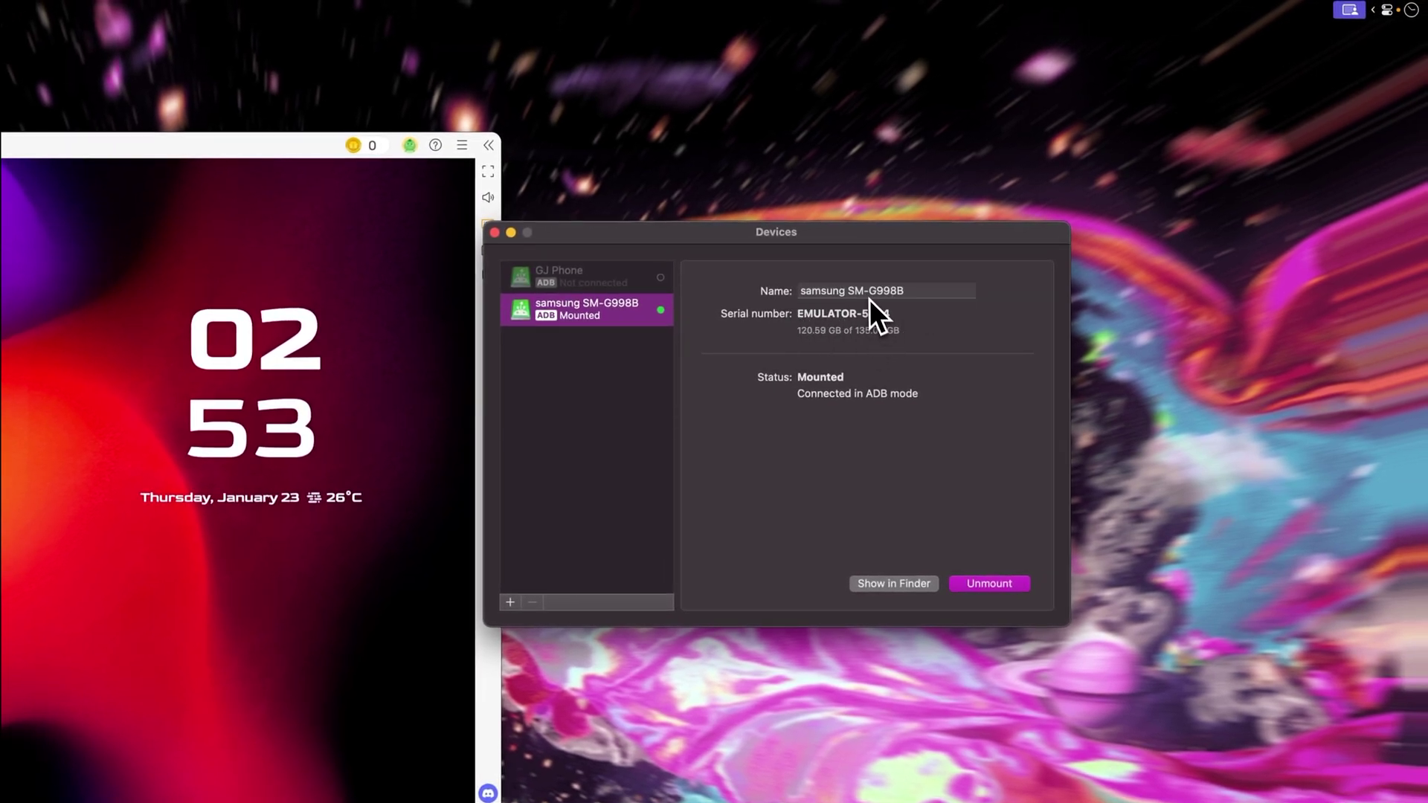
click(864, 292)
text(BlueStacks Emulator)
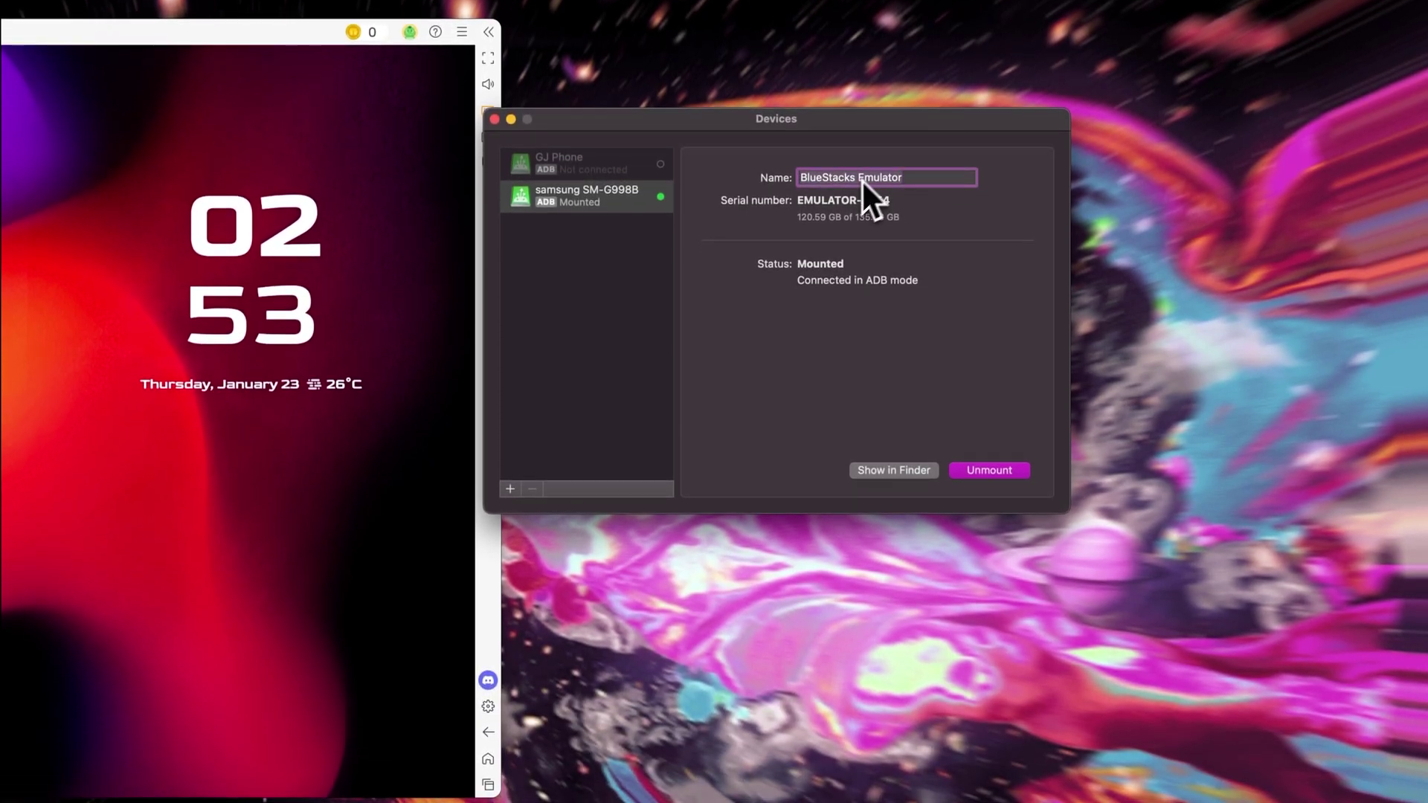
Step: Show the emulator's storage in Finder, tiled on the right half, with the Devices window minimized
click(894, 470)
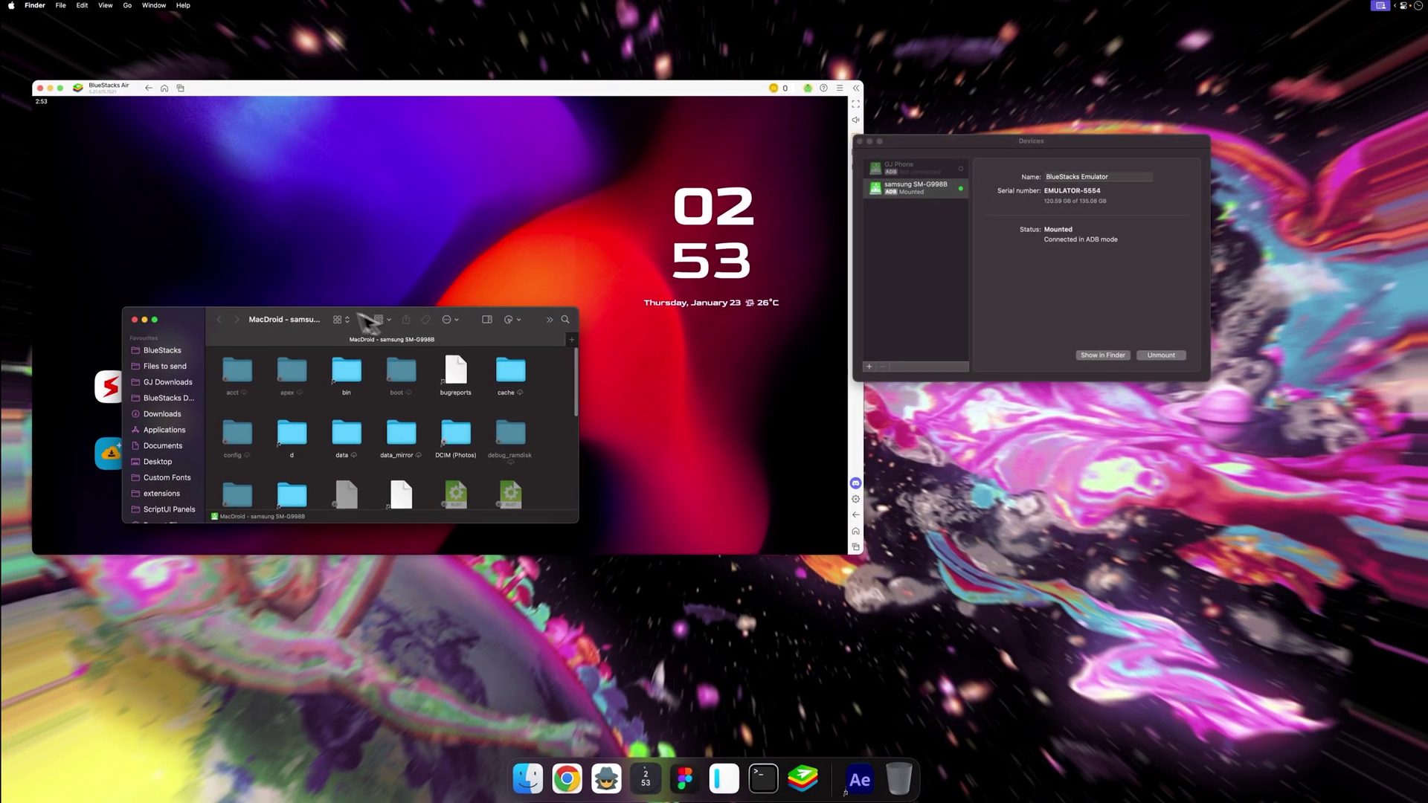
key(ctrl+alt+Right)
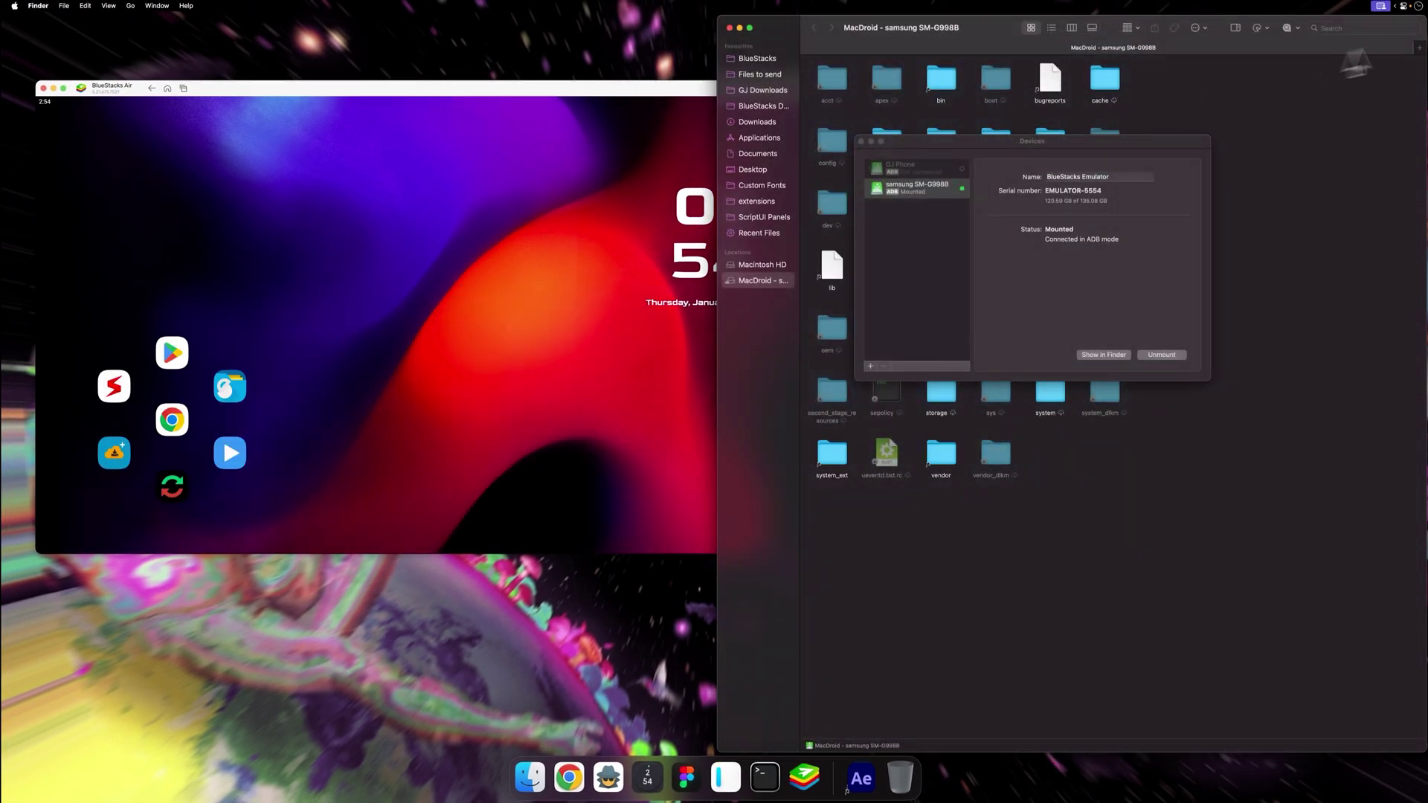
click(871, 141)
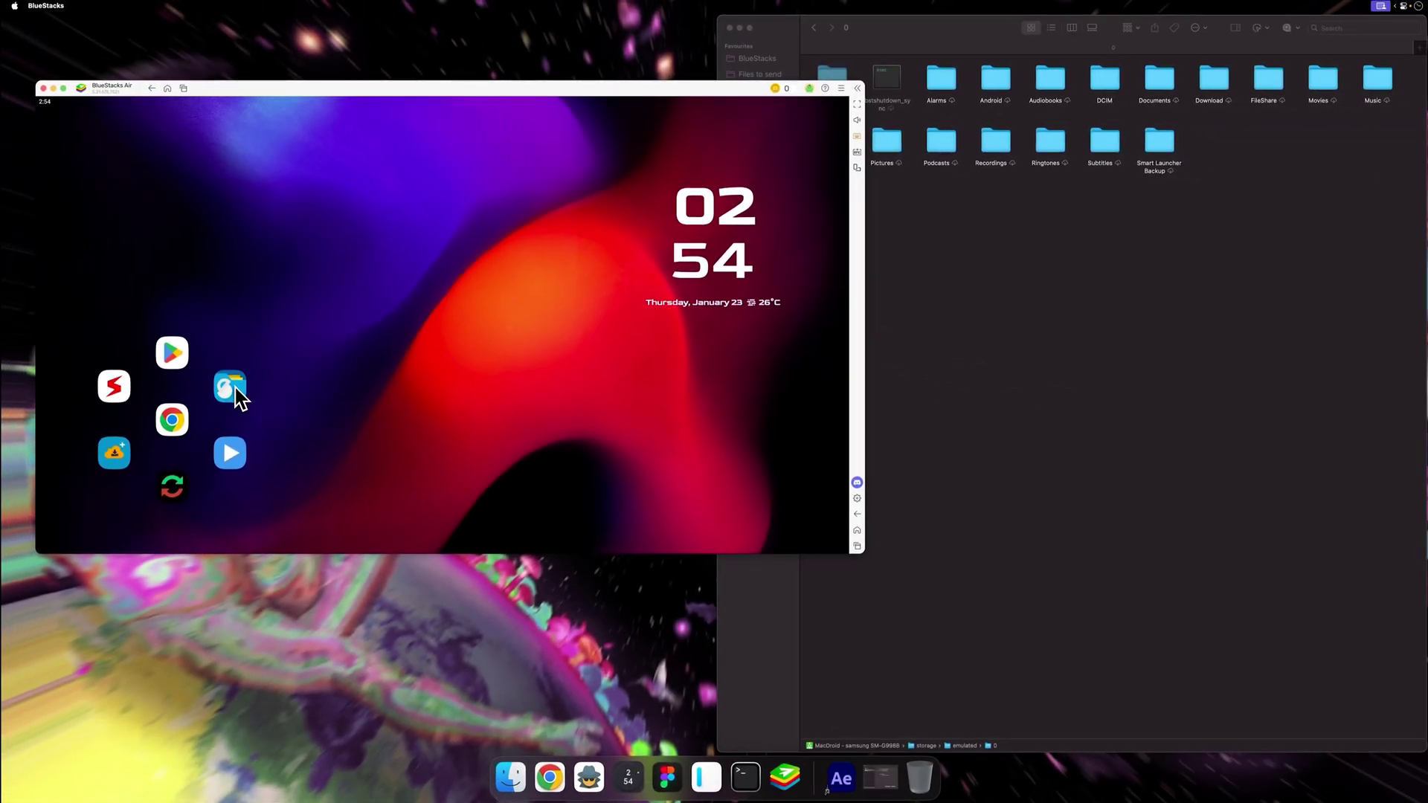
click(226, 417)
Step: Open the Download folder in both Finder's list view and Solid Explorer
drag(415, 96, 336, 83)
click(1051, 28)
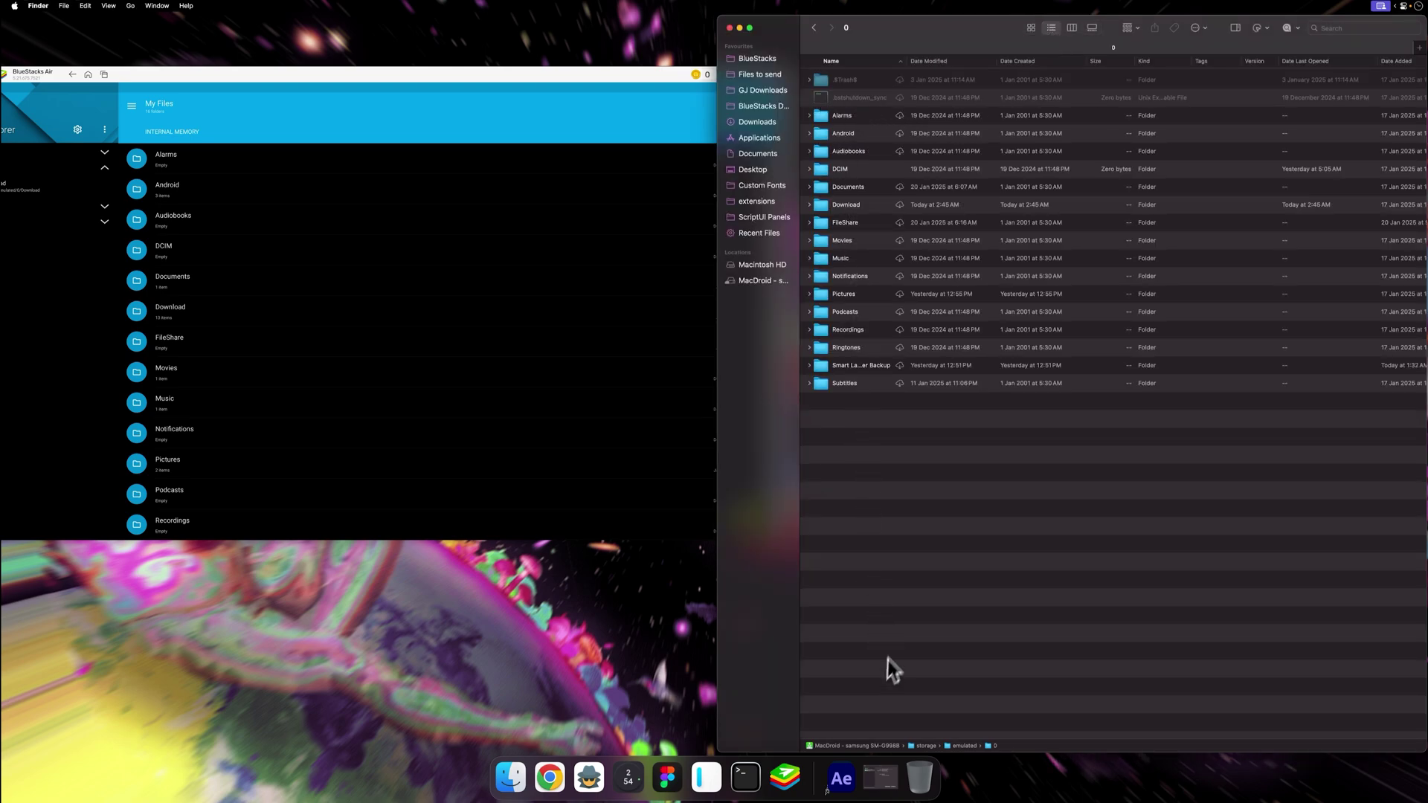
double_click(851, 208)
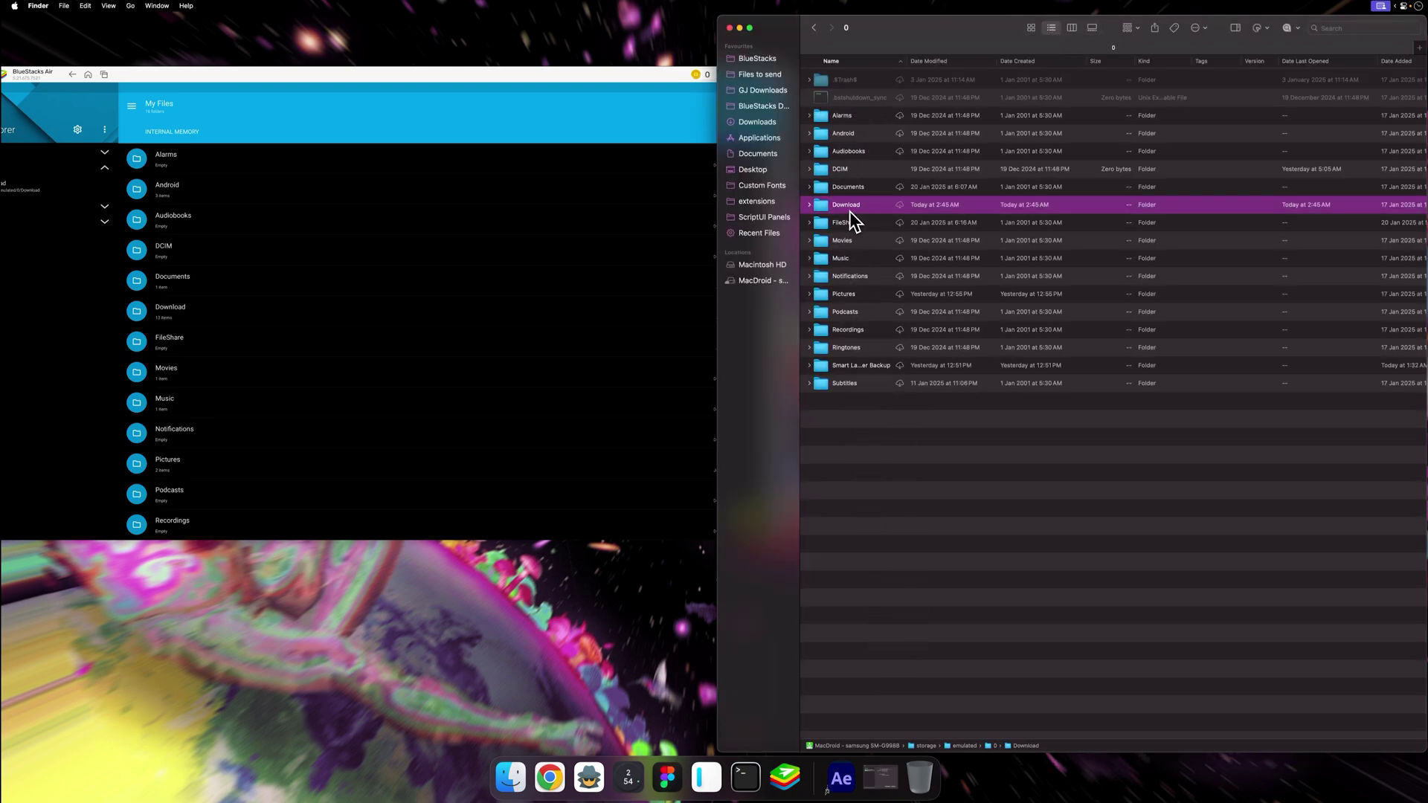
click(56, 188)
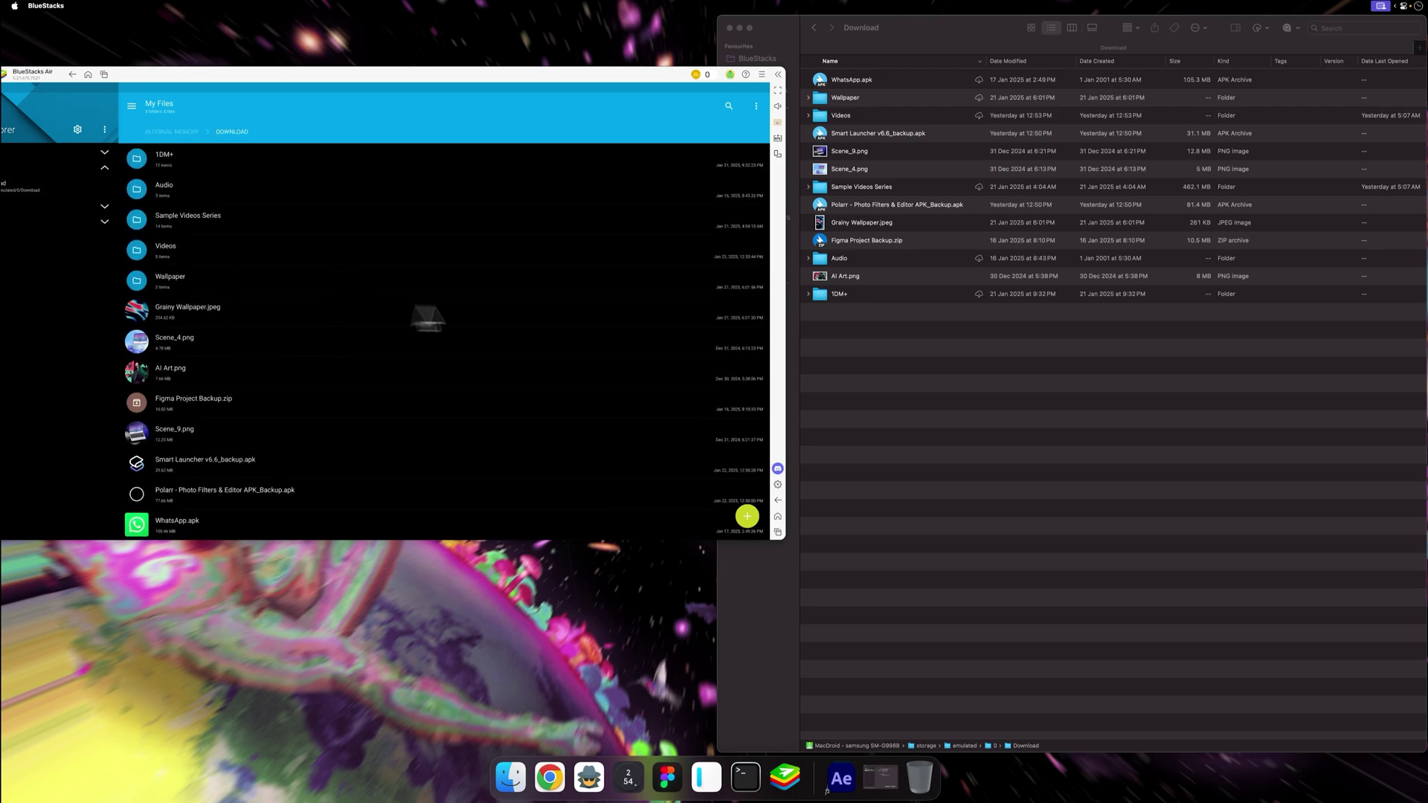
click(839, 245)
Step: Copy Grainy Wallpaper.jpeg, Scene_4.png, Scene_9.png and Smart Launcher v6.6_backup.apk from the emulator's Download
click(824, 228)
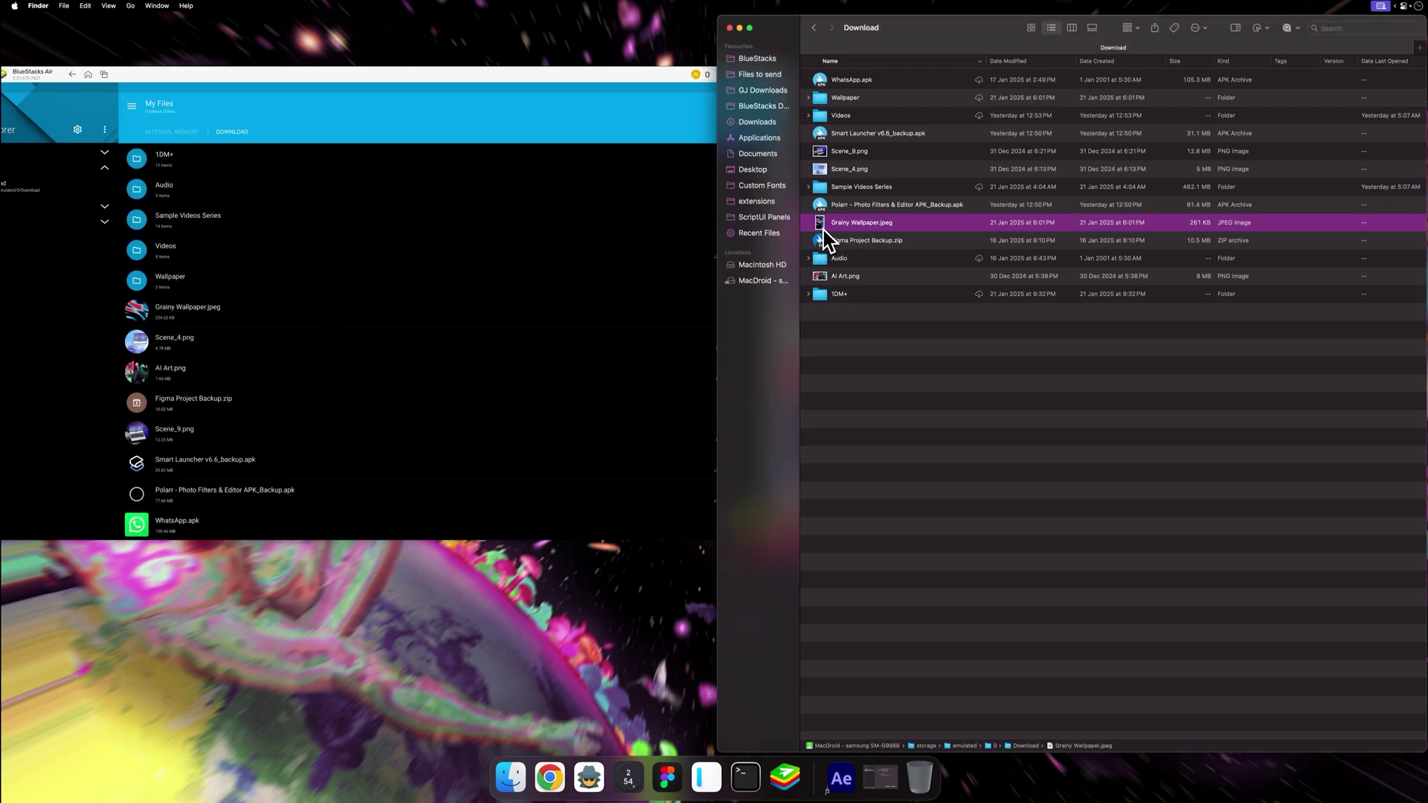
key(super+o)
key(super+w)
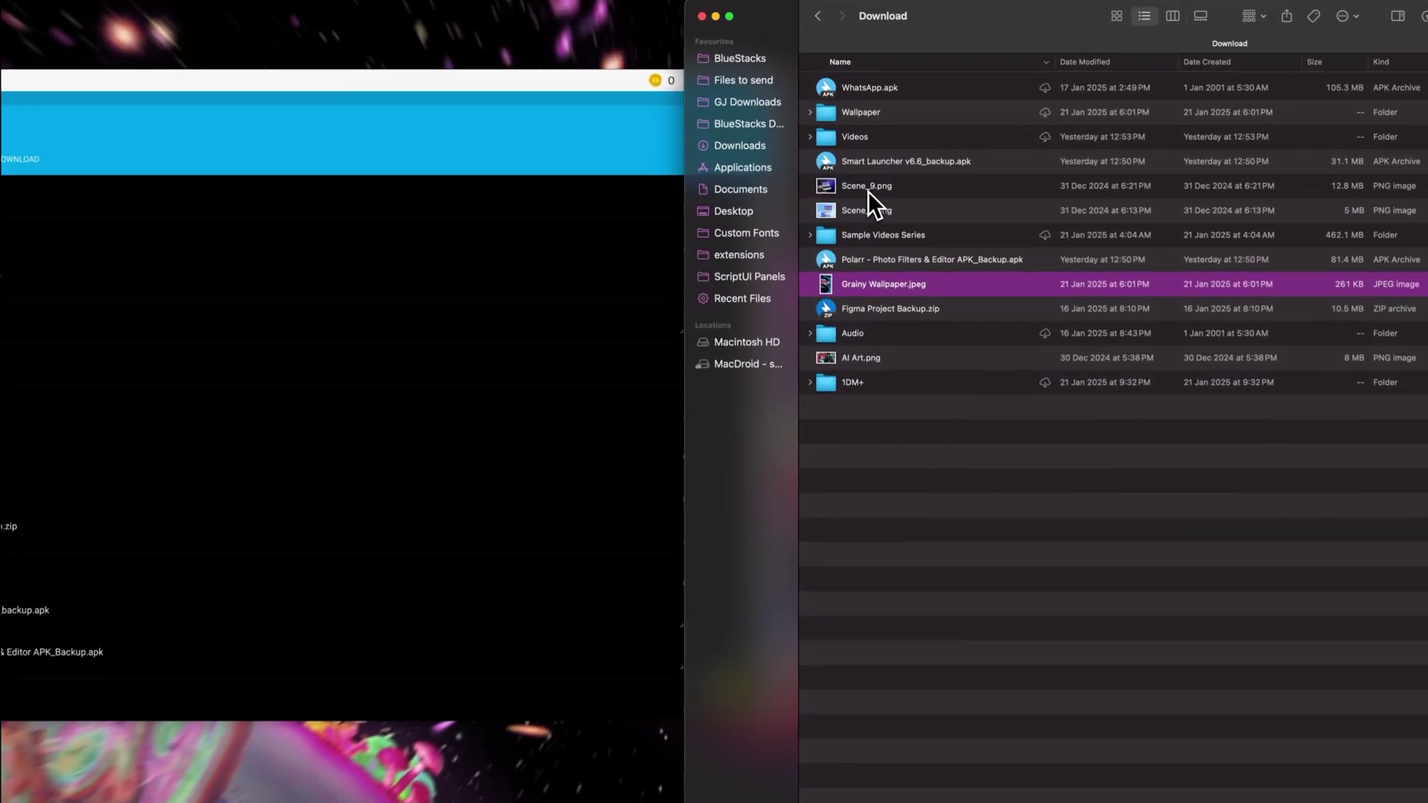
super+click(868, 191)
super+click(868, 207)
super+click(869, 171)
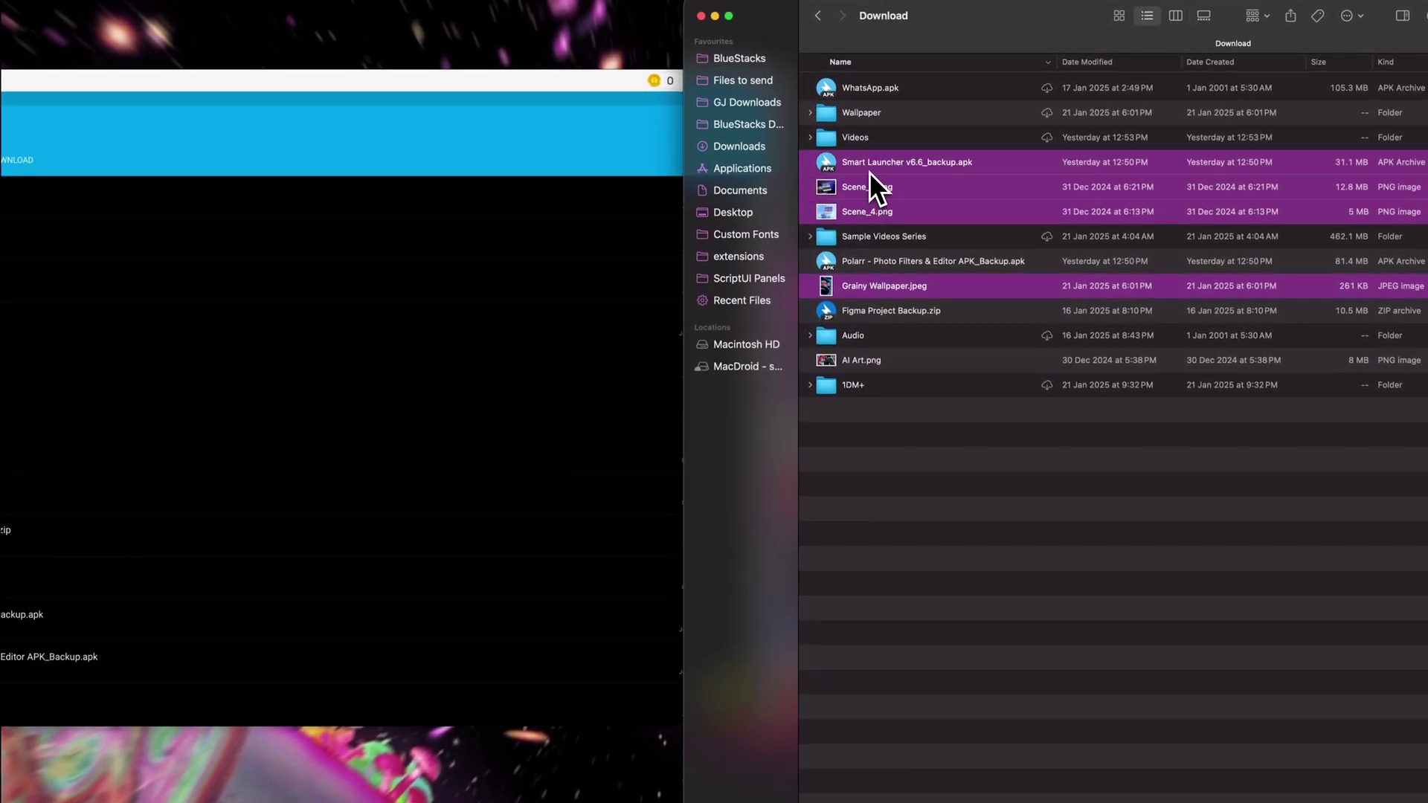
key(super+c)
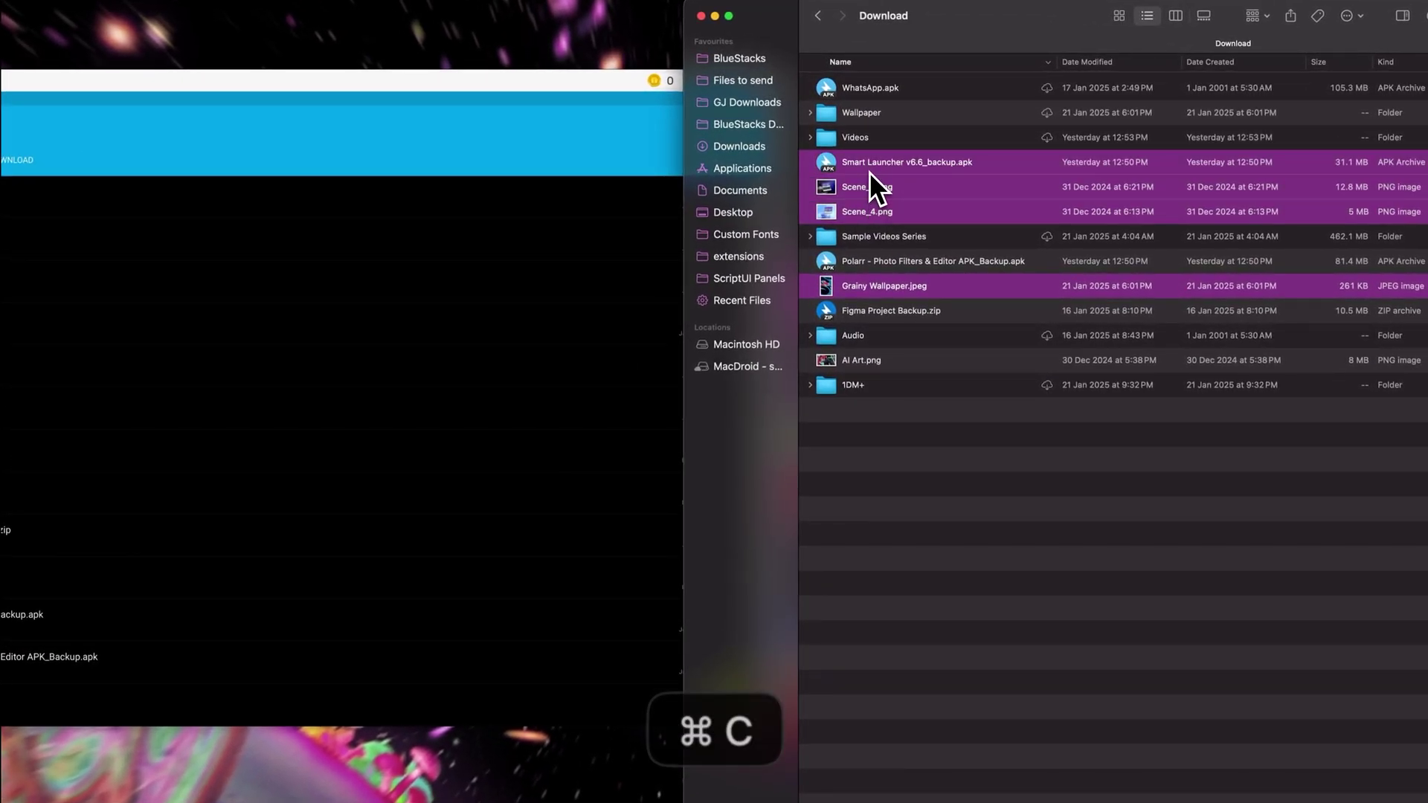
Step: Paste the four copied files into the Mac's GJ Downloads folder
click(700, 18)
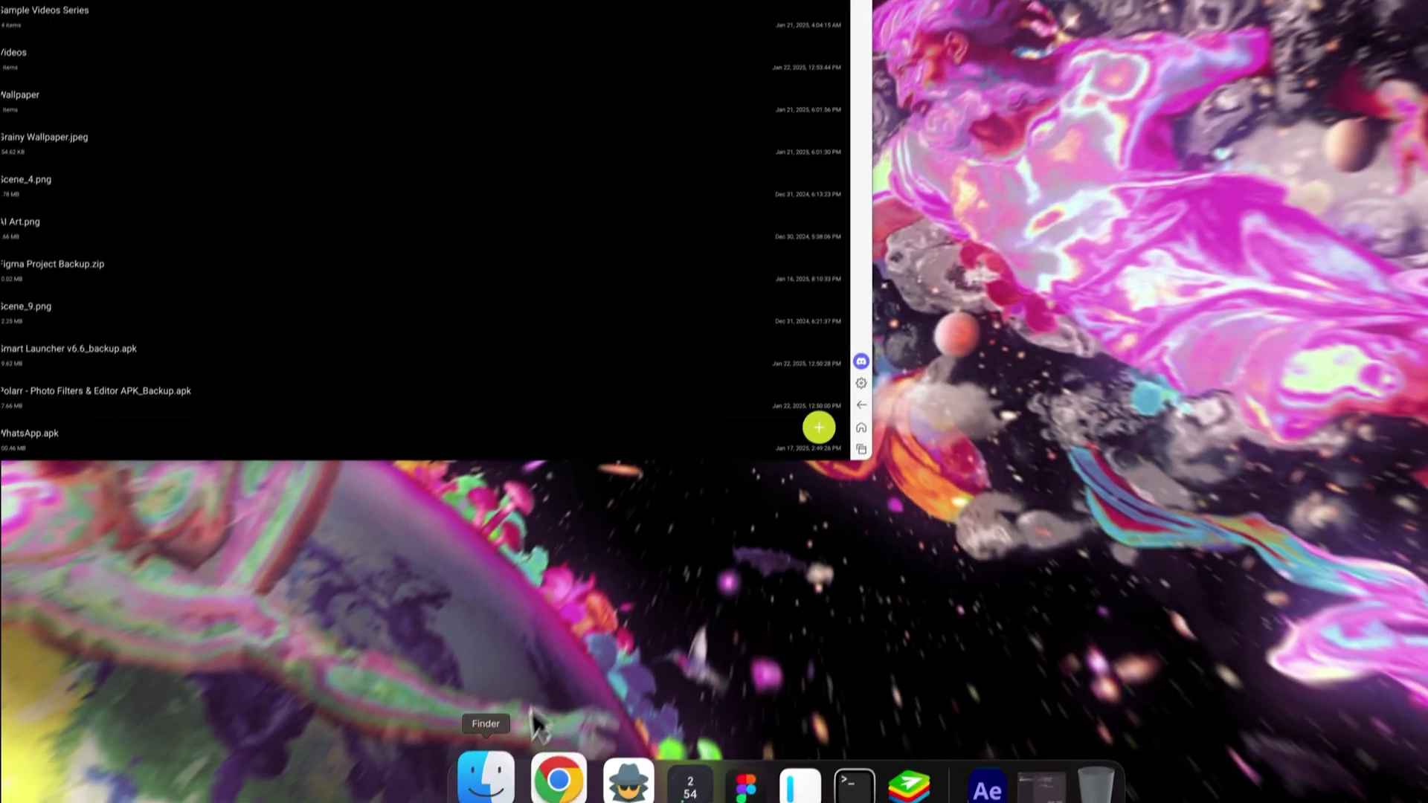
click(510, 774)
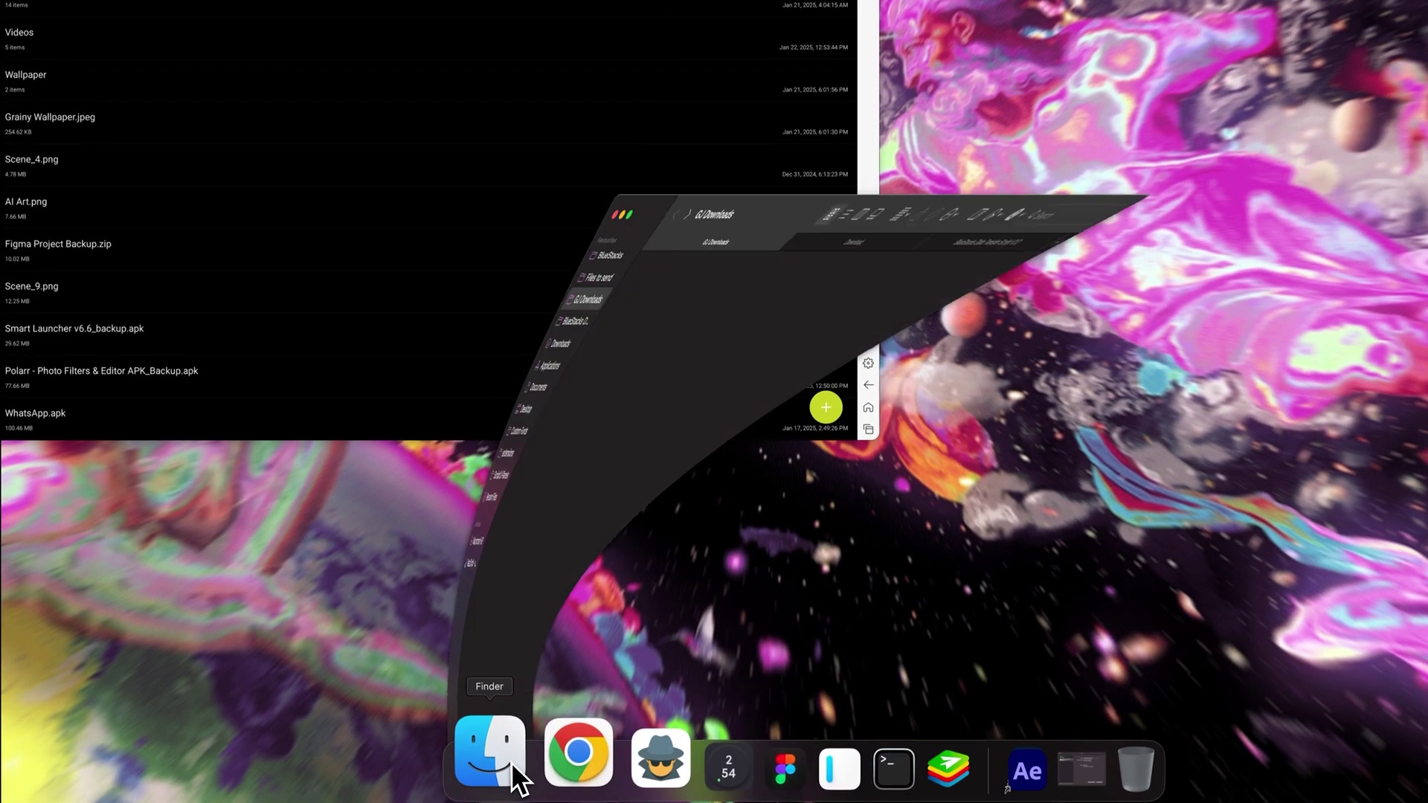
key(super+v)
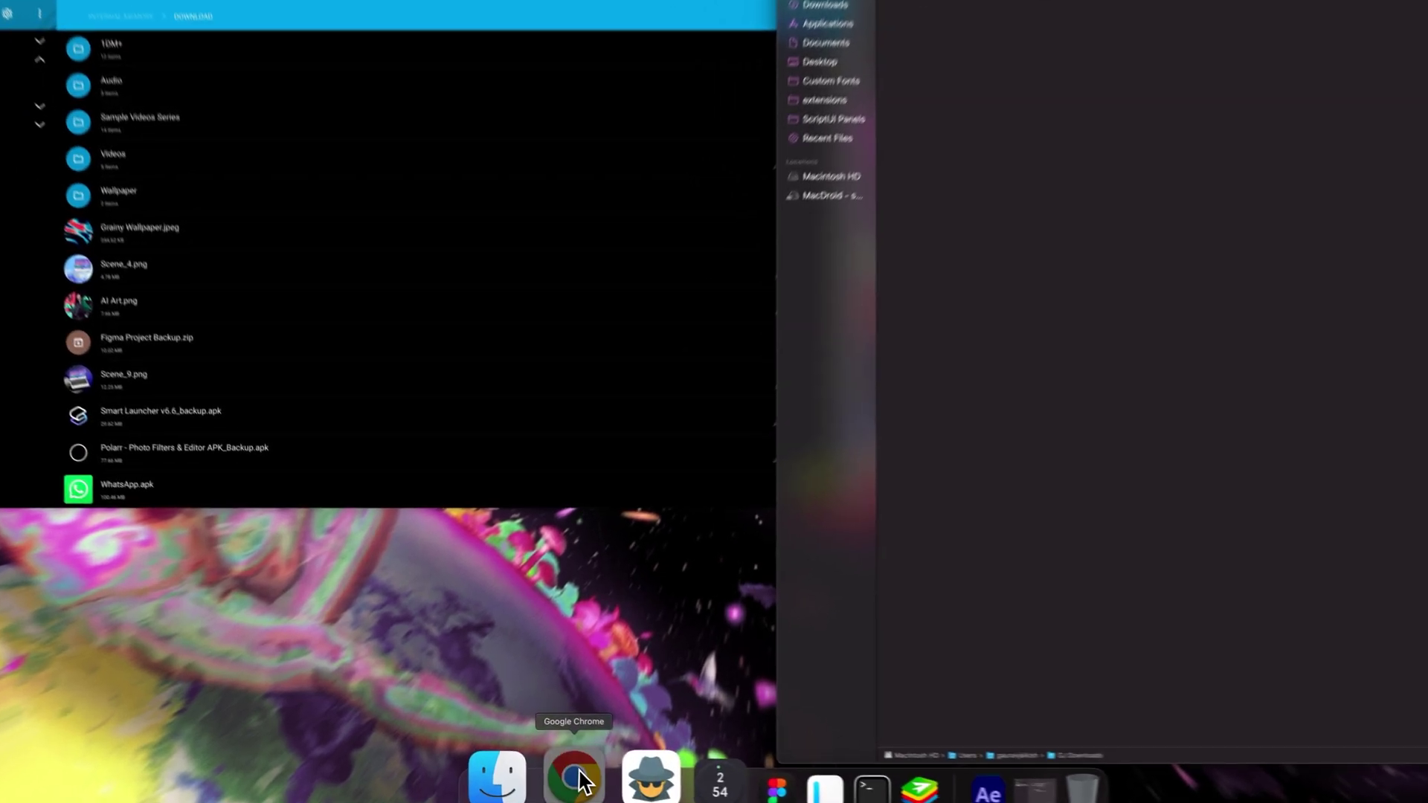
click(576, 777)
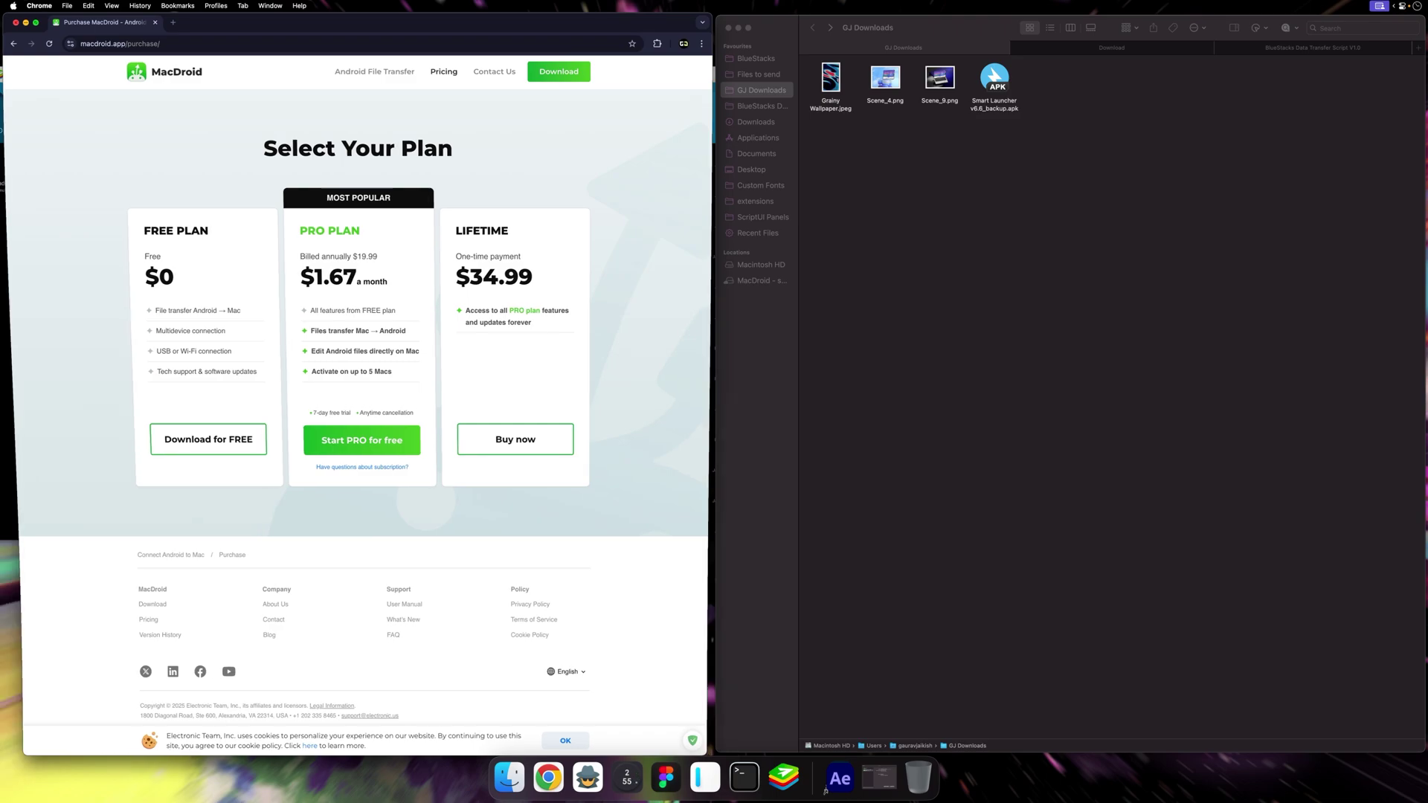
click(16, 22)
click(900, 185)
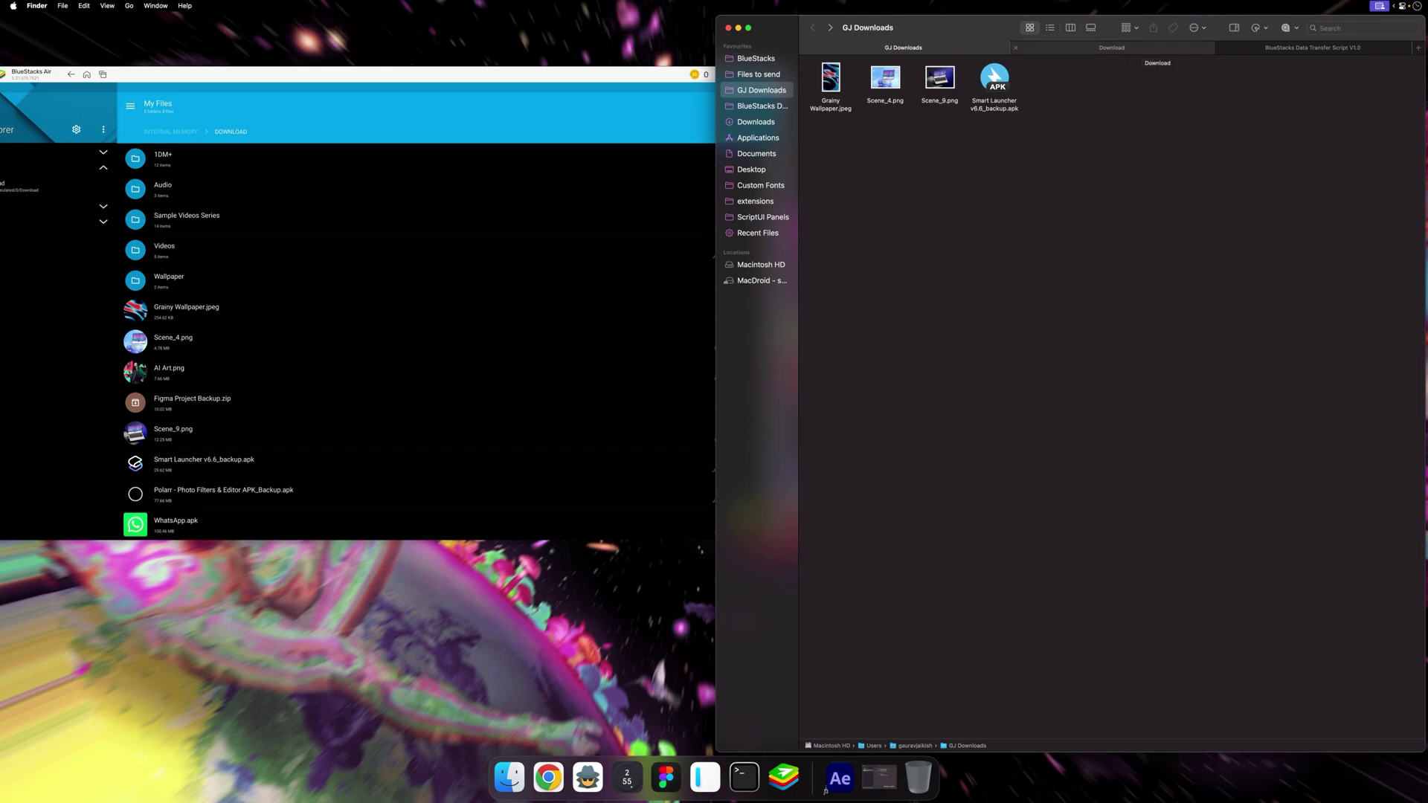
Step: Copy the 11 files in Files to send, from Heaven's Peep to the gif
click(1153, 49)
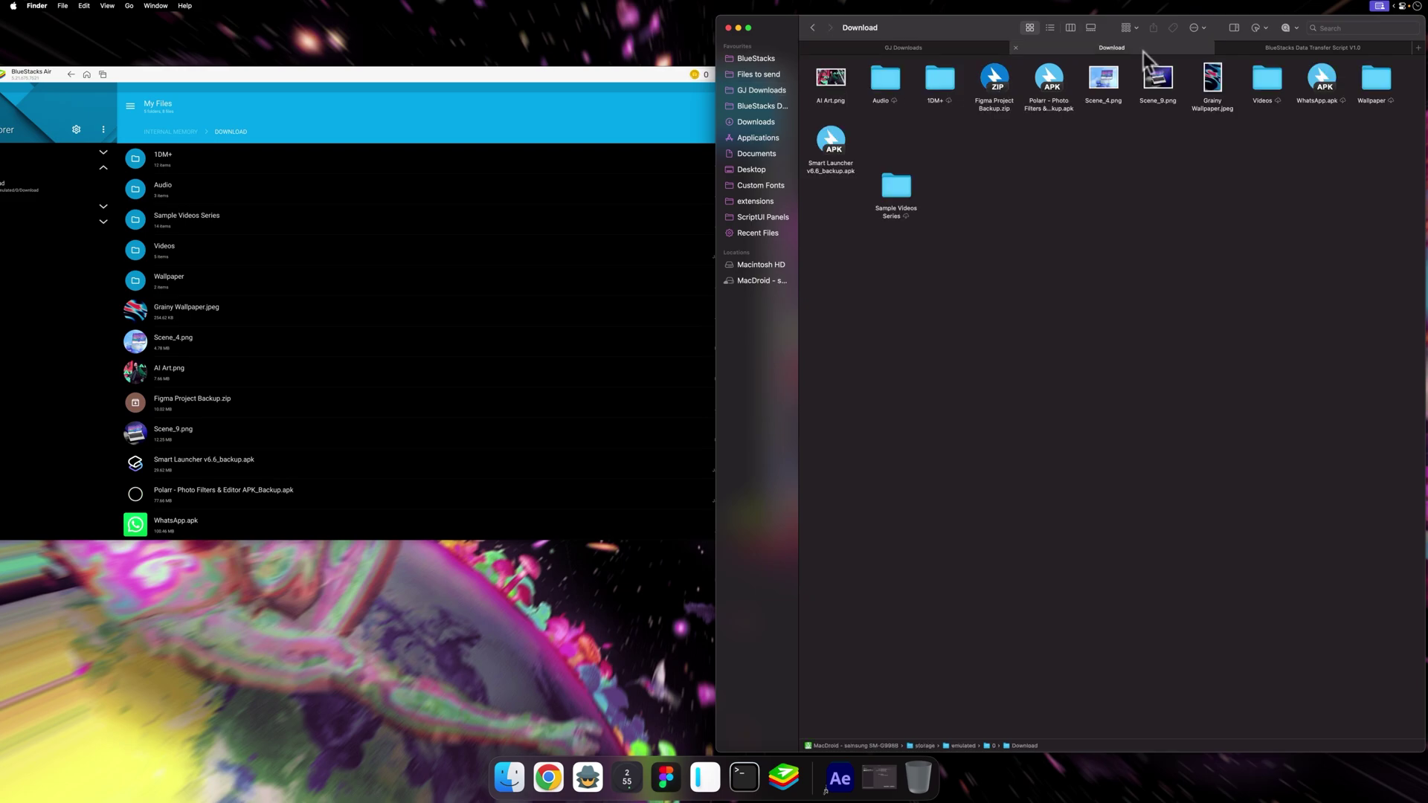
key(super+t)
click(759, 75)
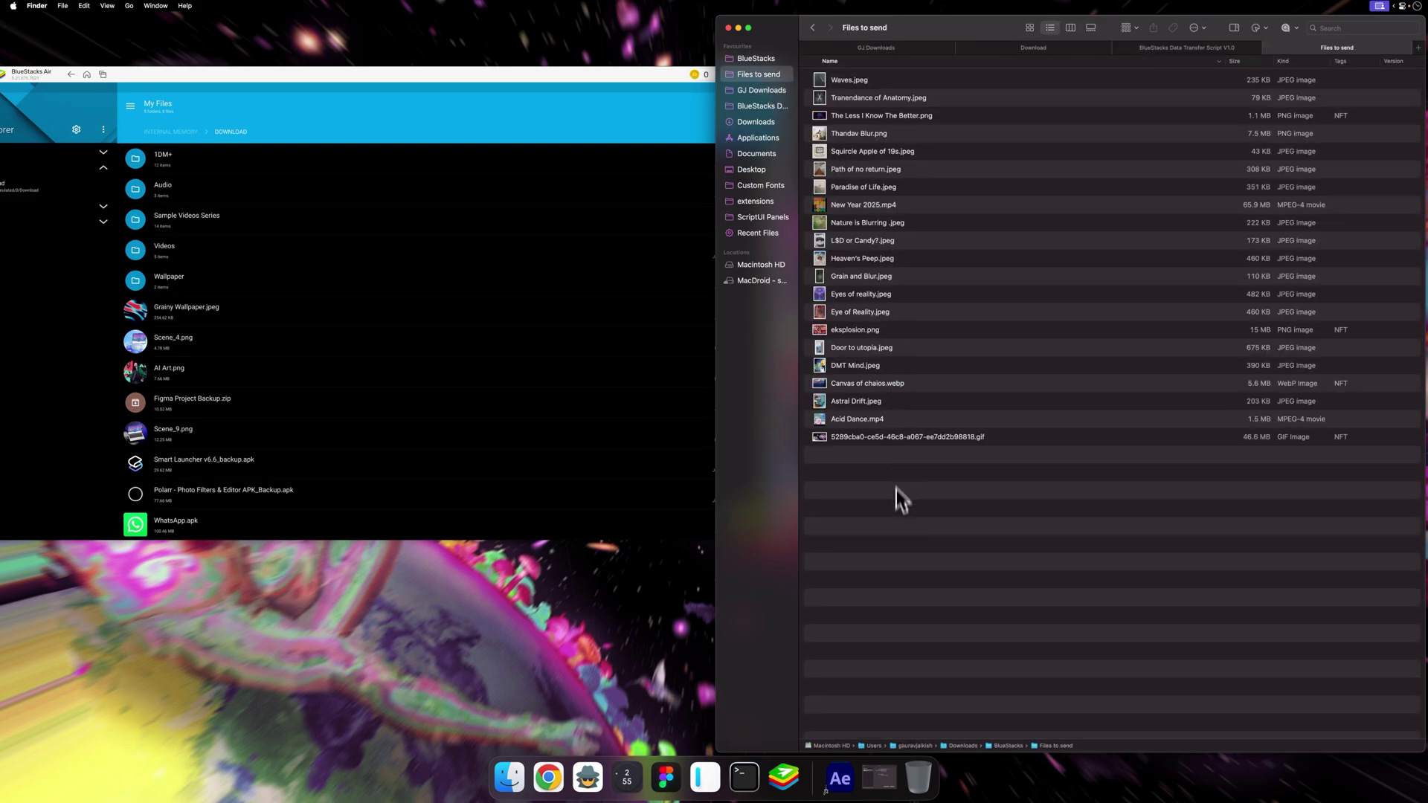
drag(886, 478, 790, 295)
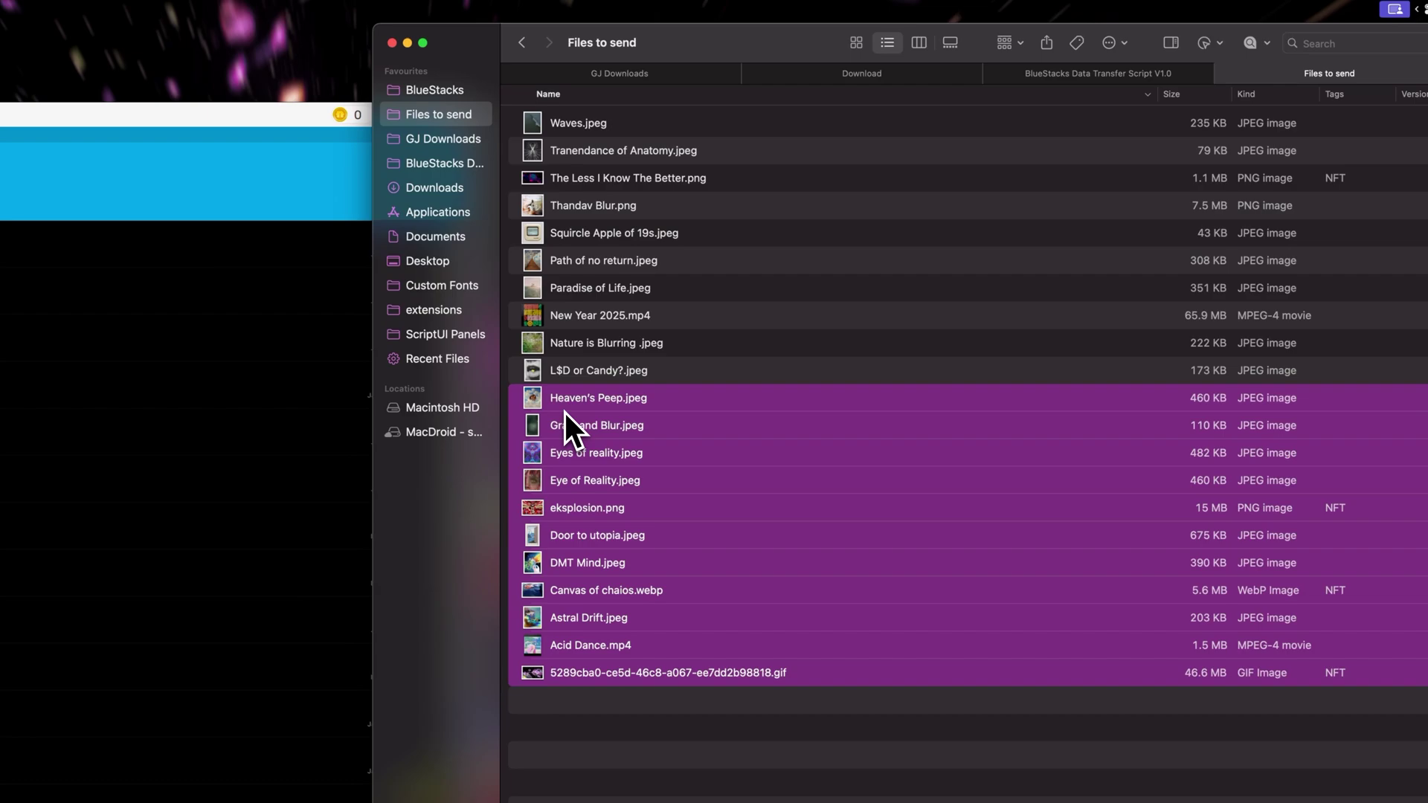
key(super+c)
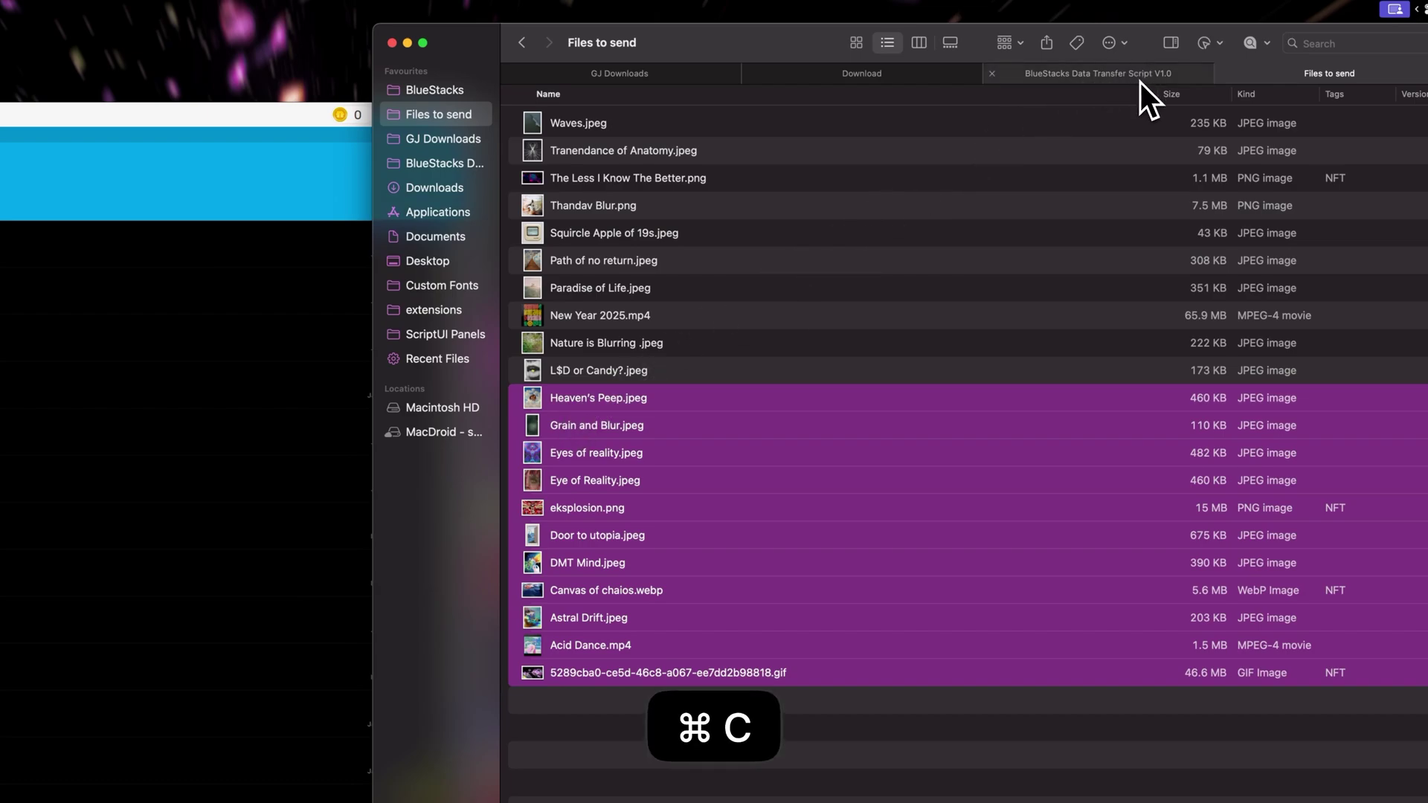
Step: Create a 'files from mac' folder in the emulator's Download and paste the files into it
click(863, 84)
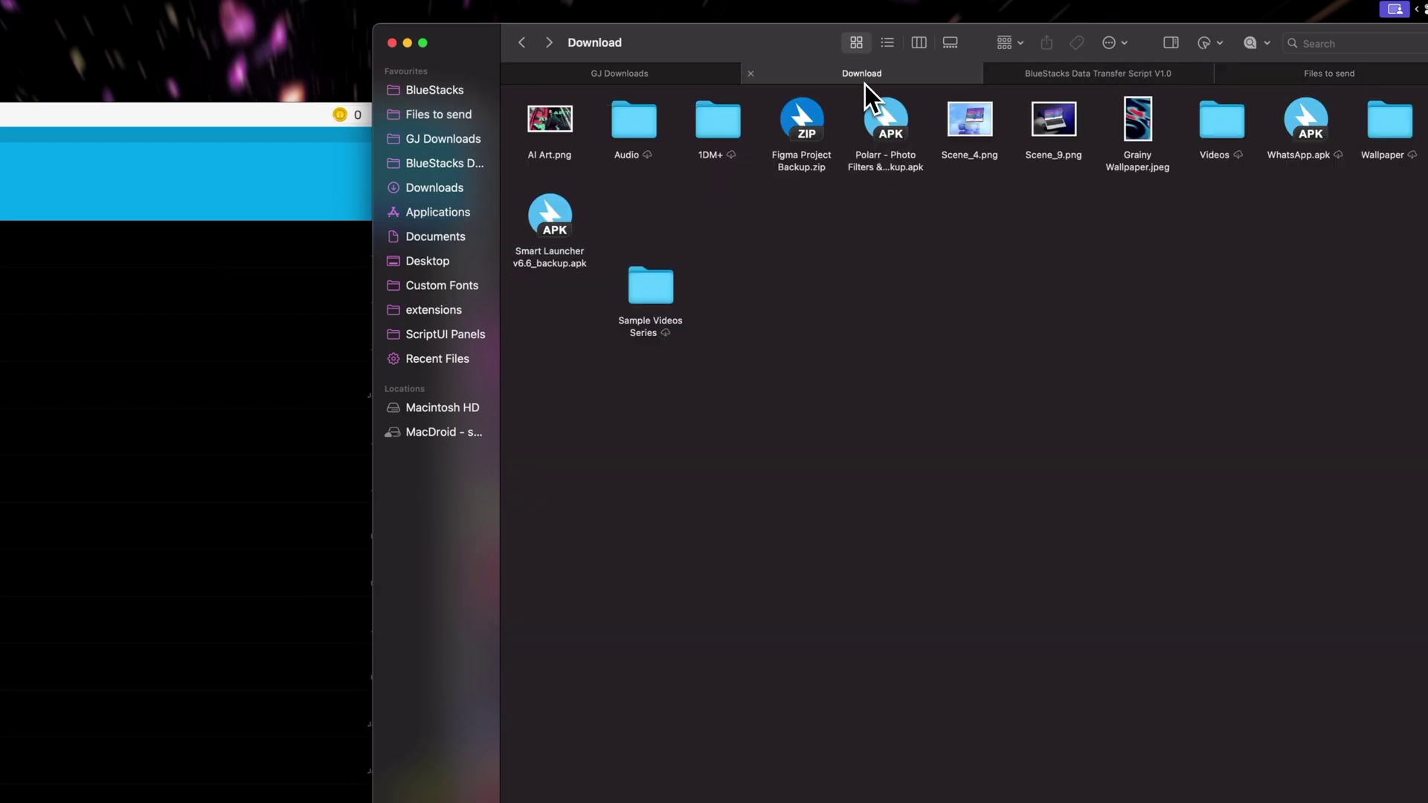
right_click(909, 321)
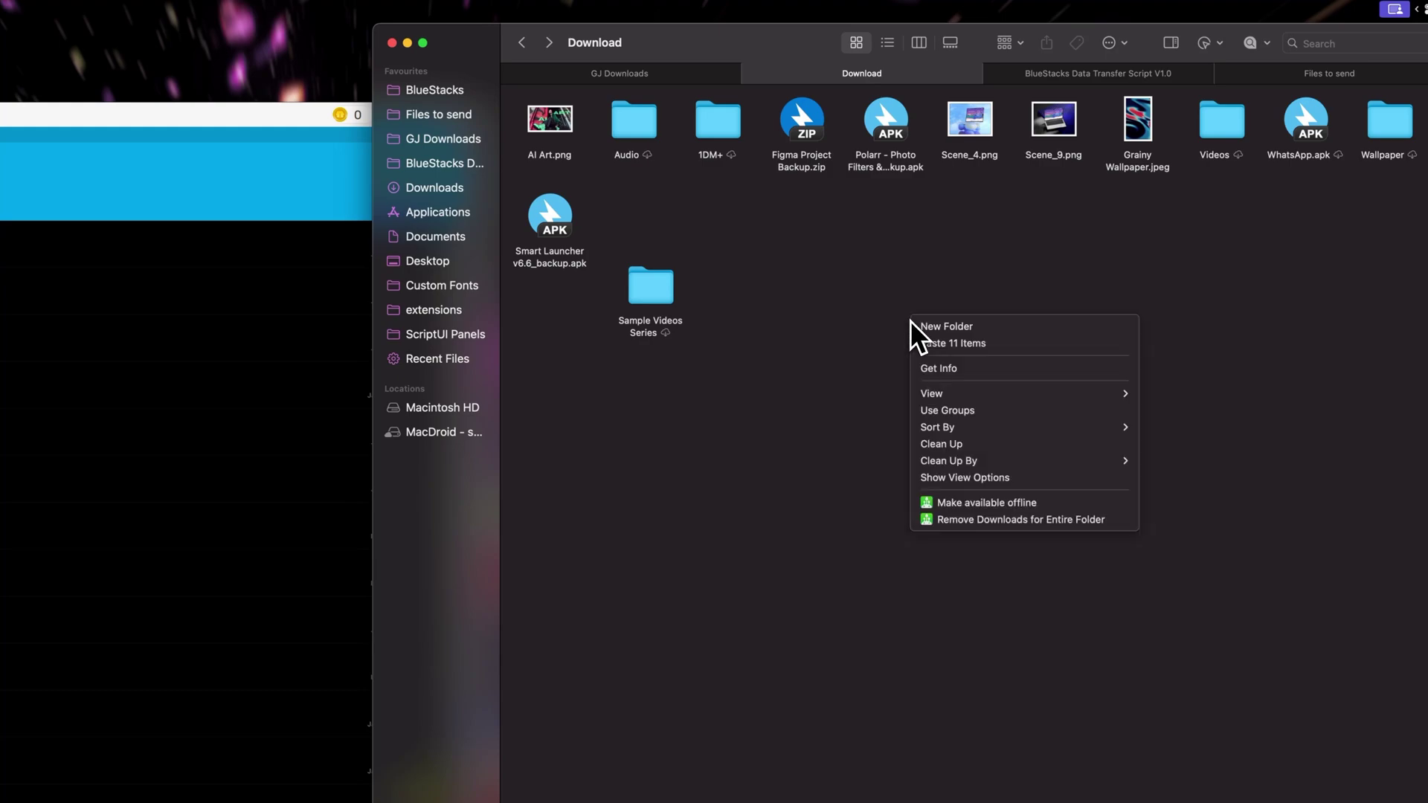
click(922, 326)
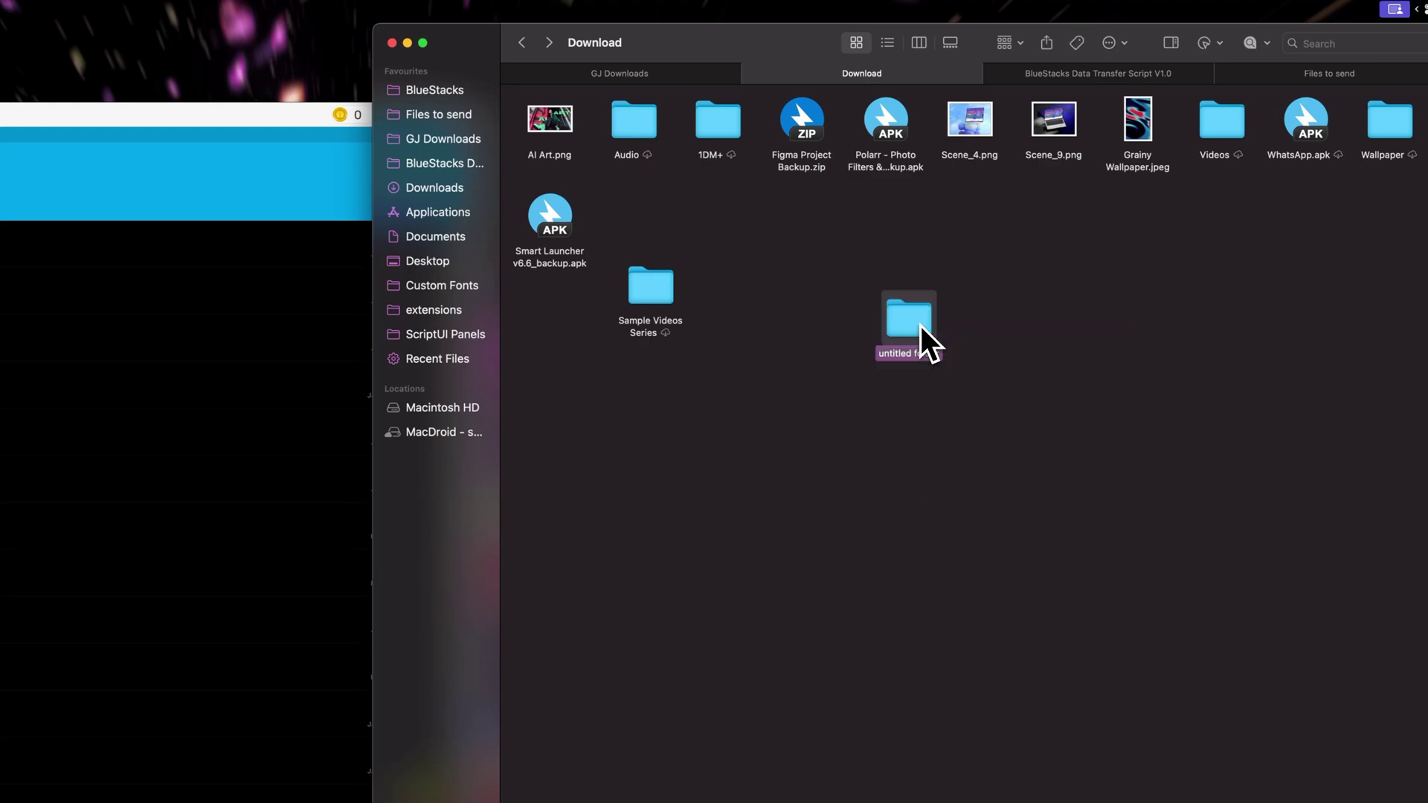
text(files from mac)
double_click(926, 320)
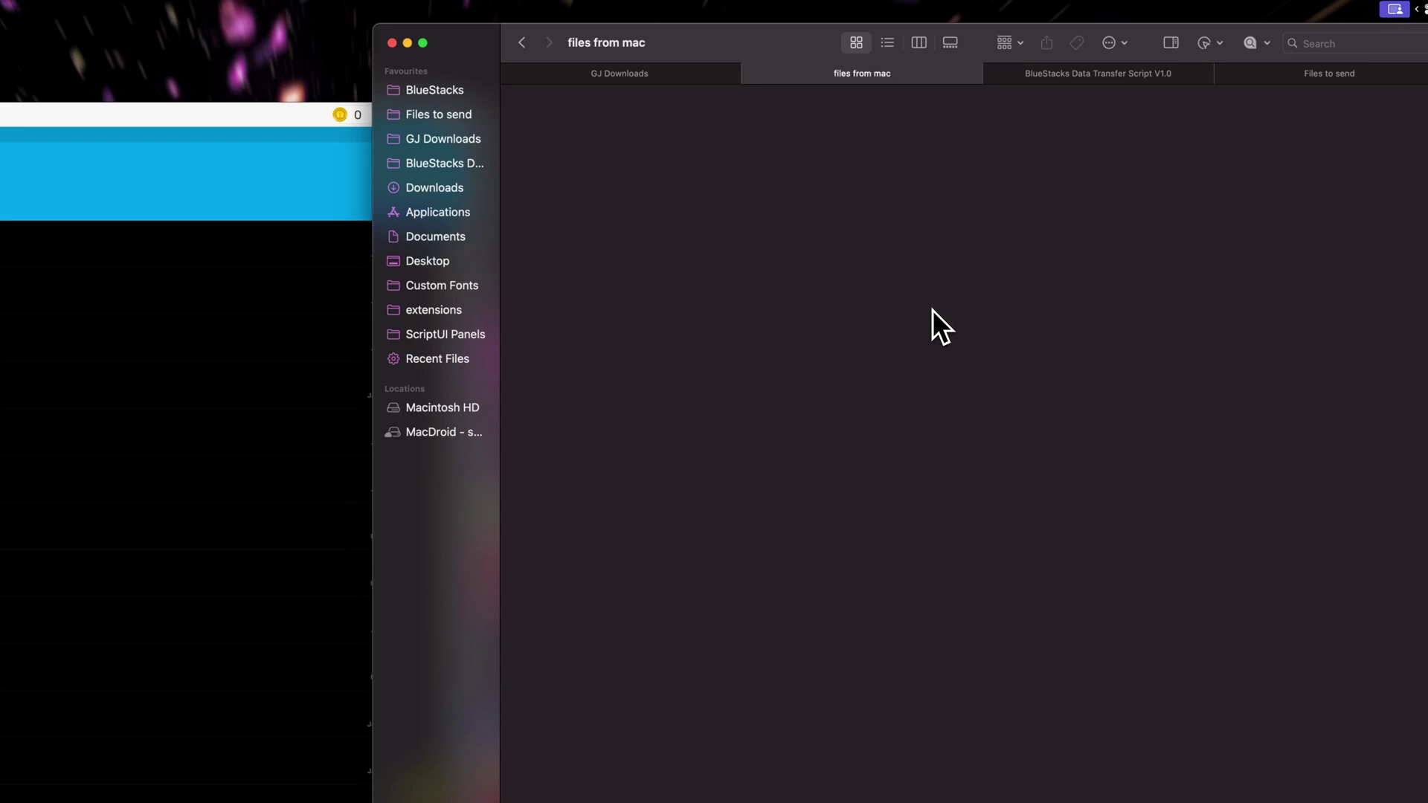
key(super+v)
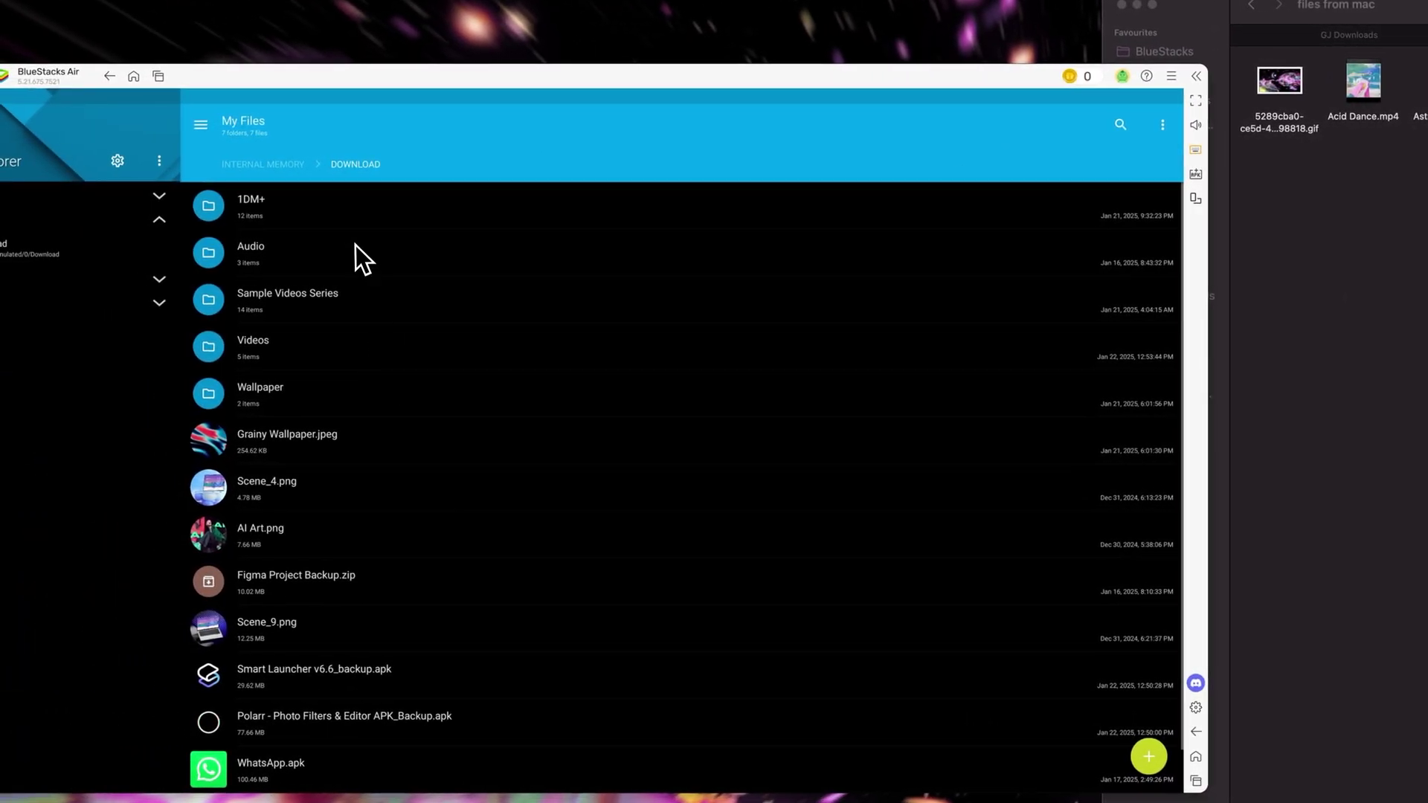
Step: Refresh Solid Explorer, open files from mac and play Acid Dance.mp4 to verify the transfer
drag(327, 245, 334, 592)
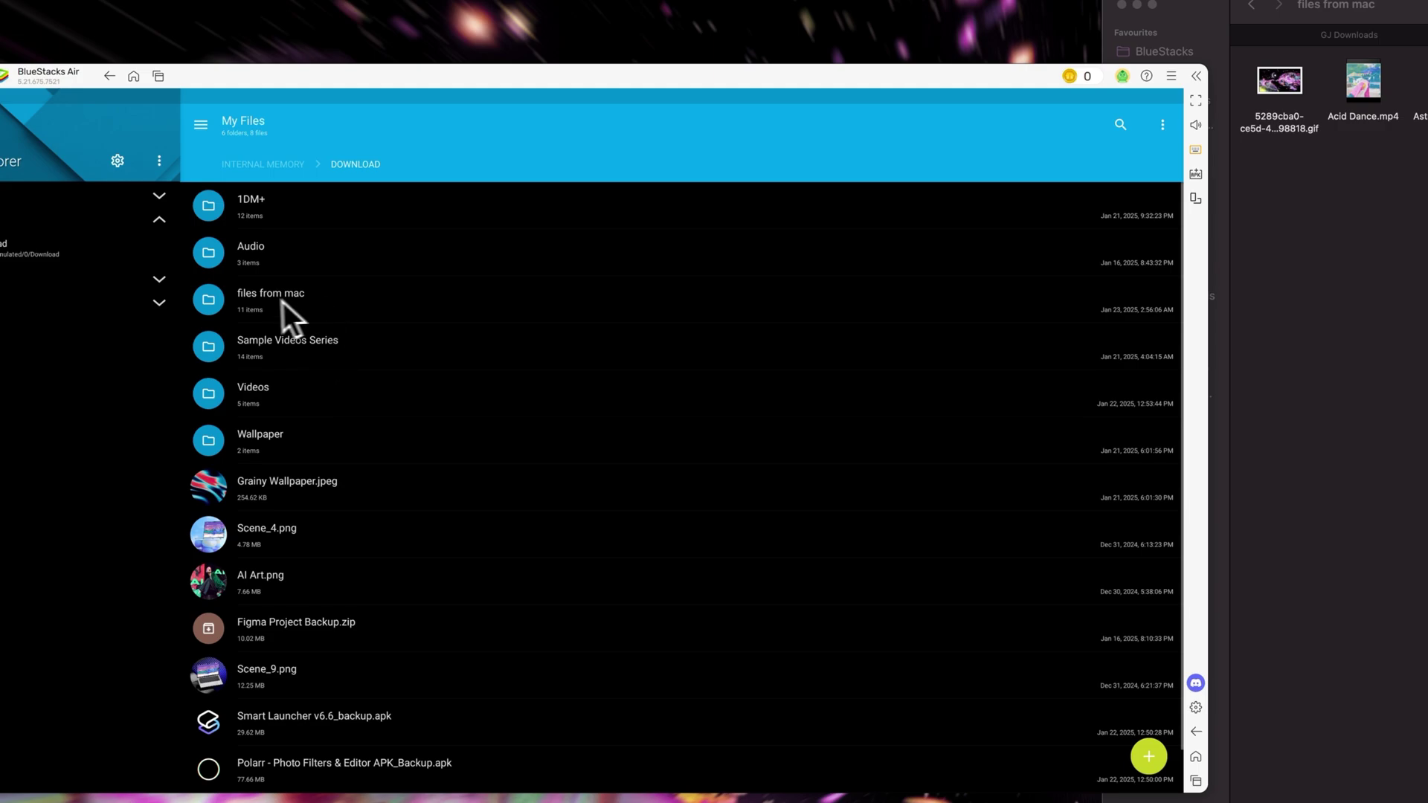
double_click(292, 313)
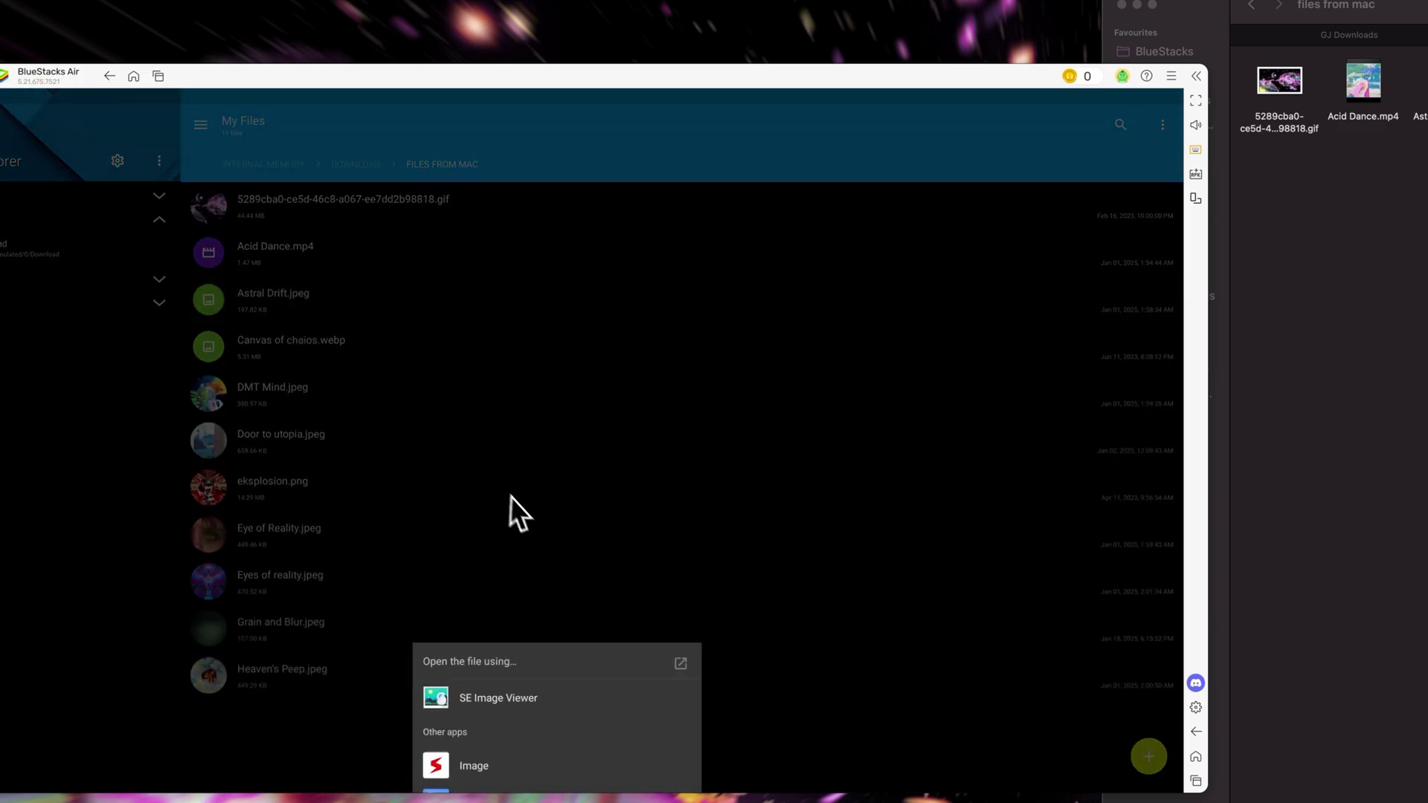
click(510, 497)
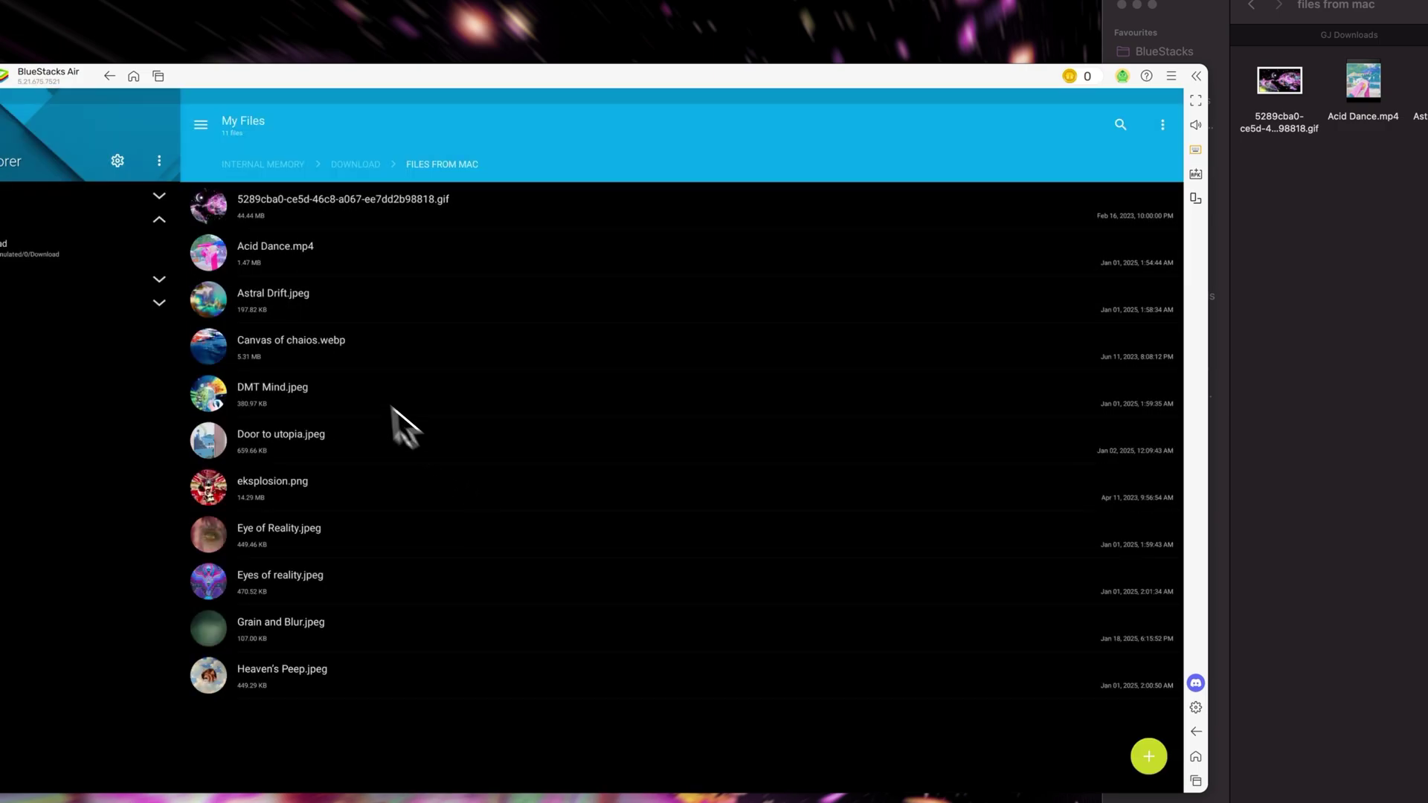
click(313, 252)
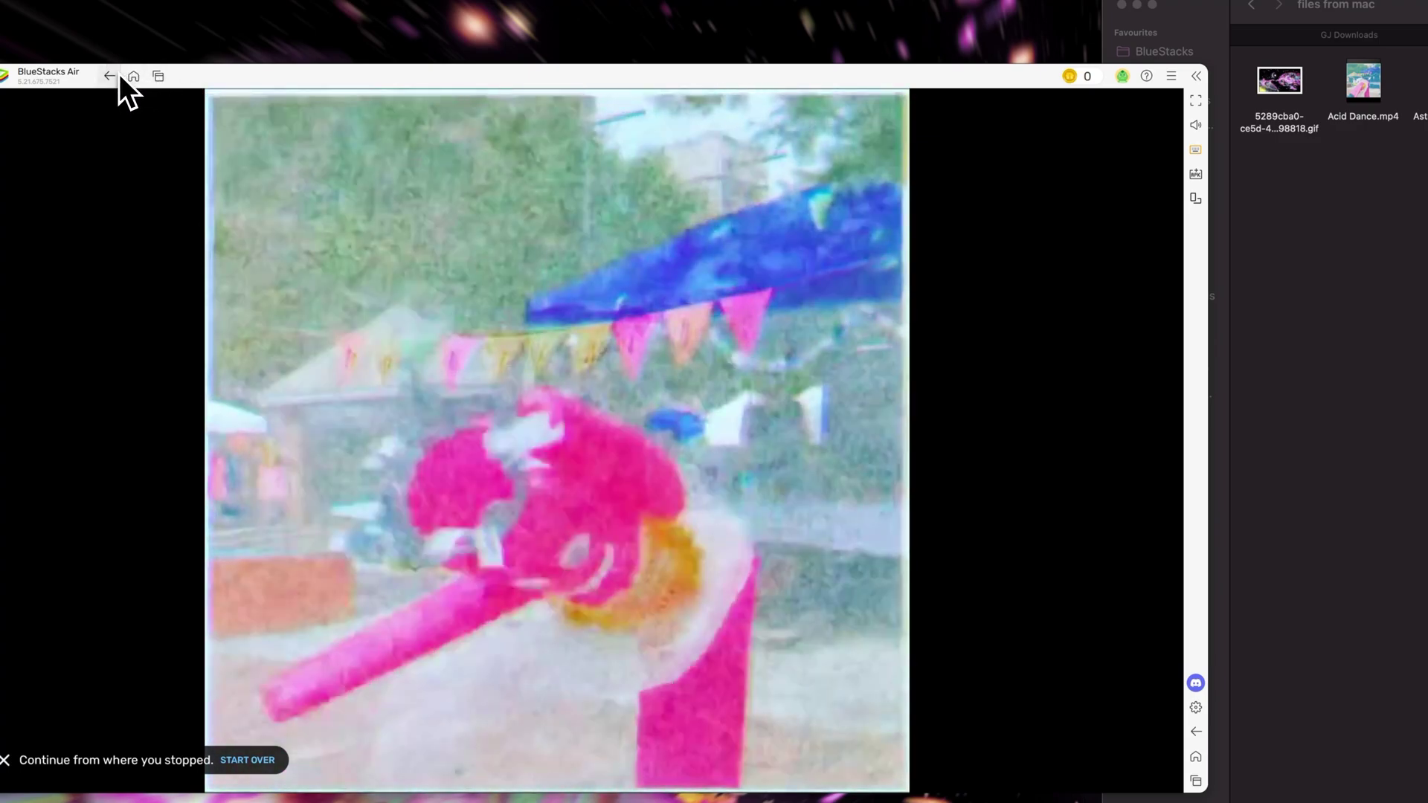
click(111, 76)
click(1016, 216)
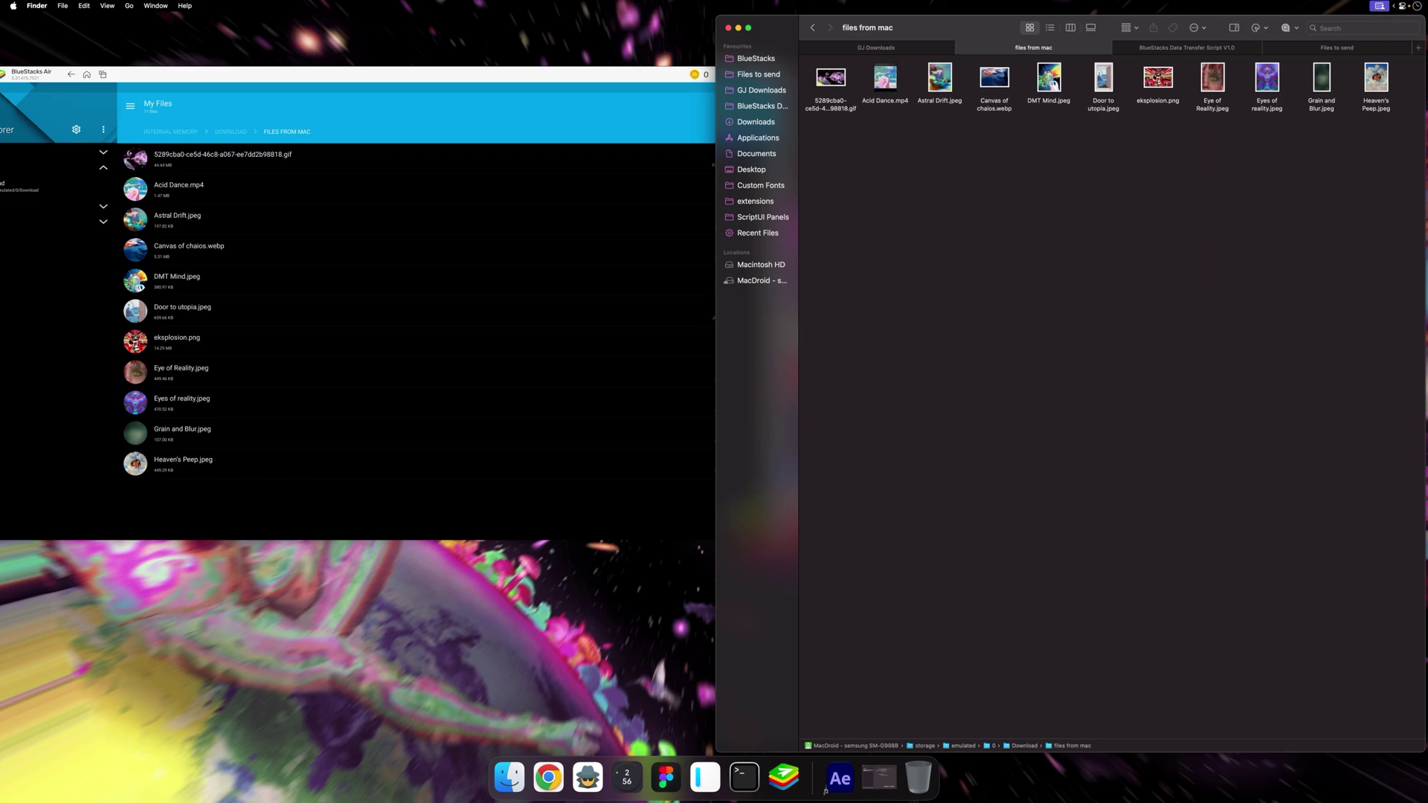
Step: Show the BlueStacks Data Transfer Script V1.0 folder and return the emulator to Download
click(1206, 48)
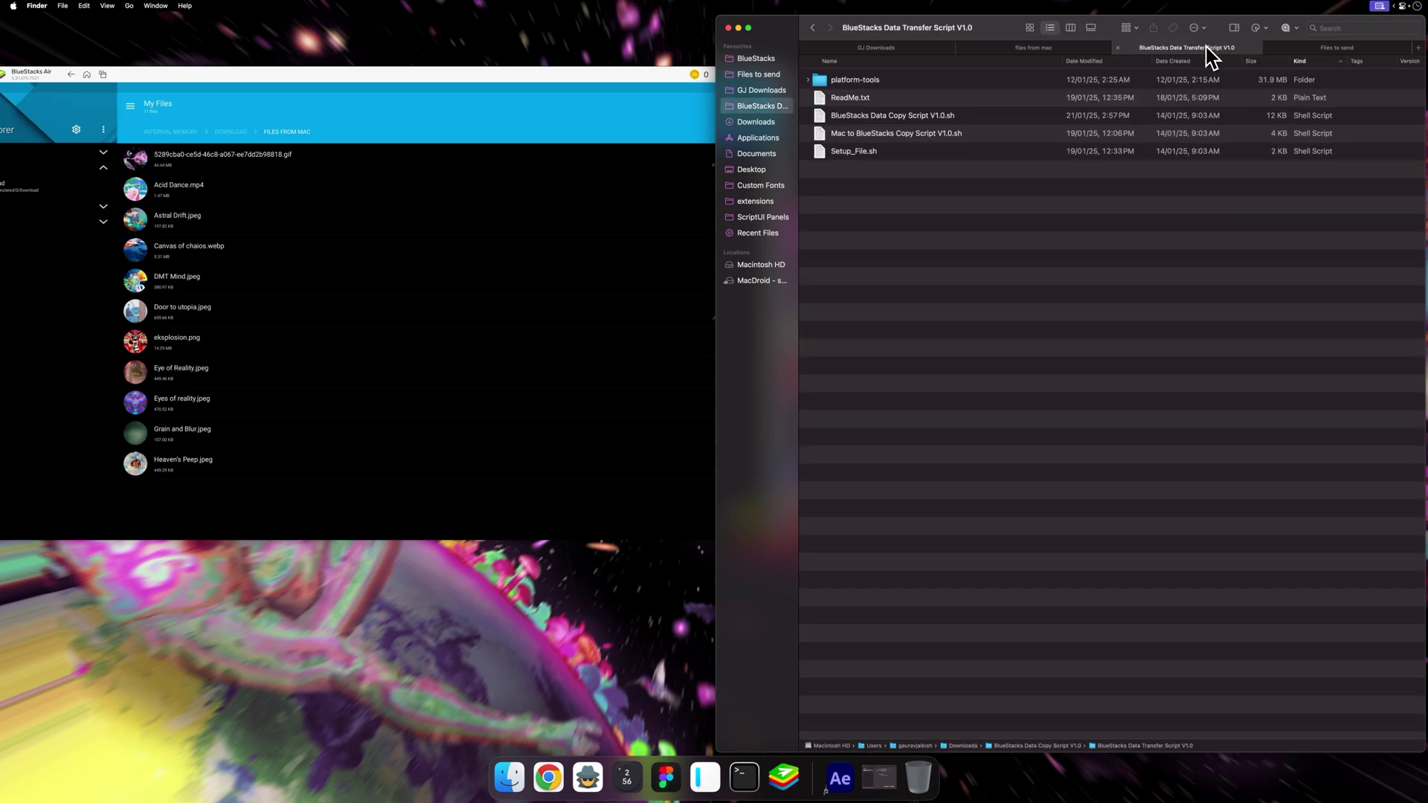
click(231, 137)
click(223, 134)
Step: Restart Terminal and run Setup_File.sh, confirming Homebrew and Zenity are installed
right_click(744, 773)
click(740, 713)
click(896, 167)
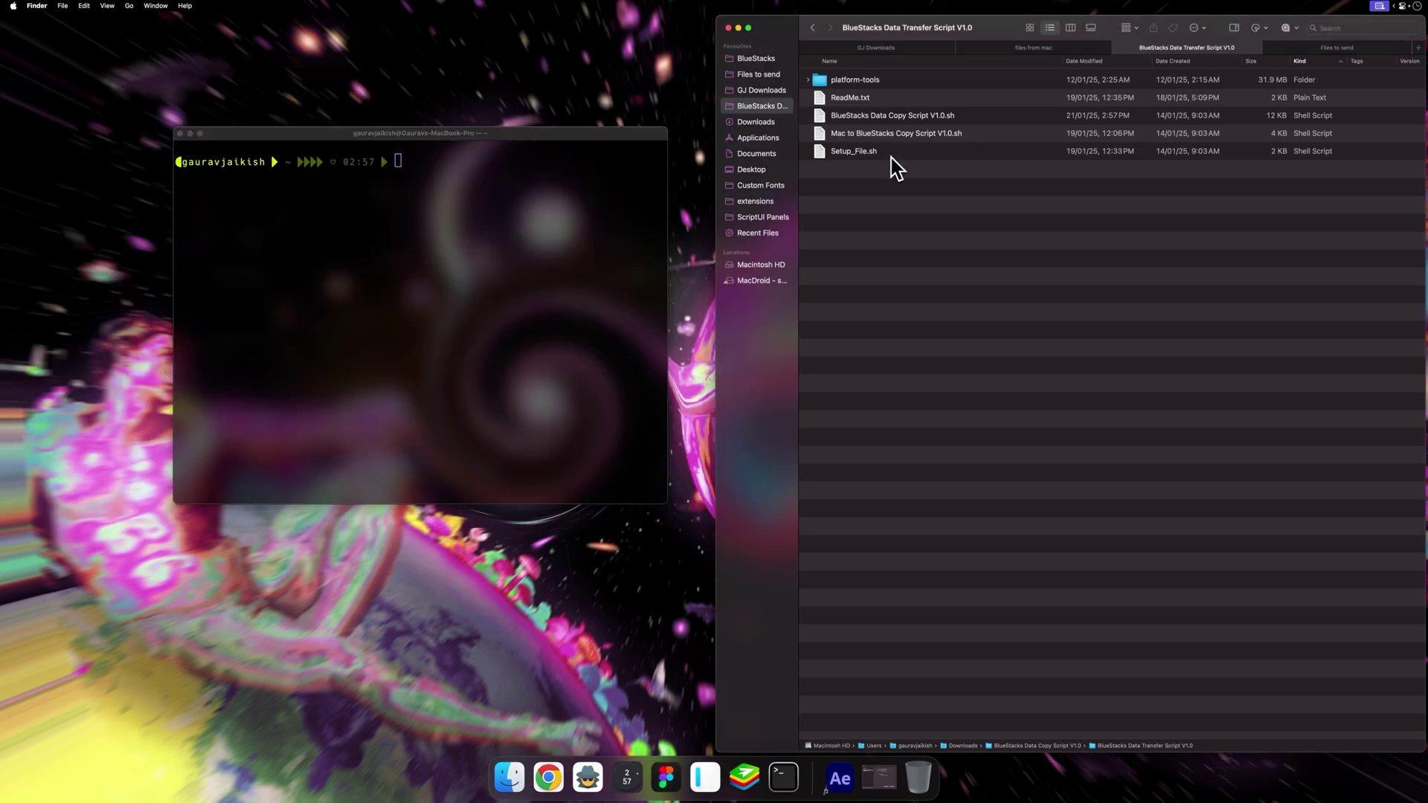
click(878, 152)
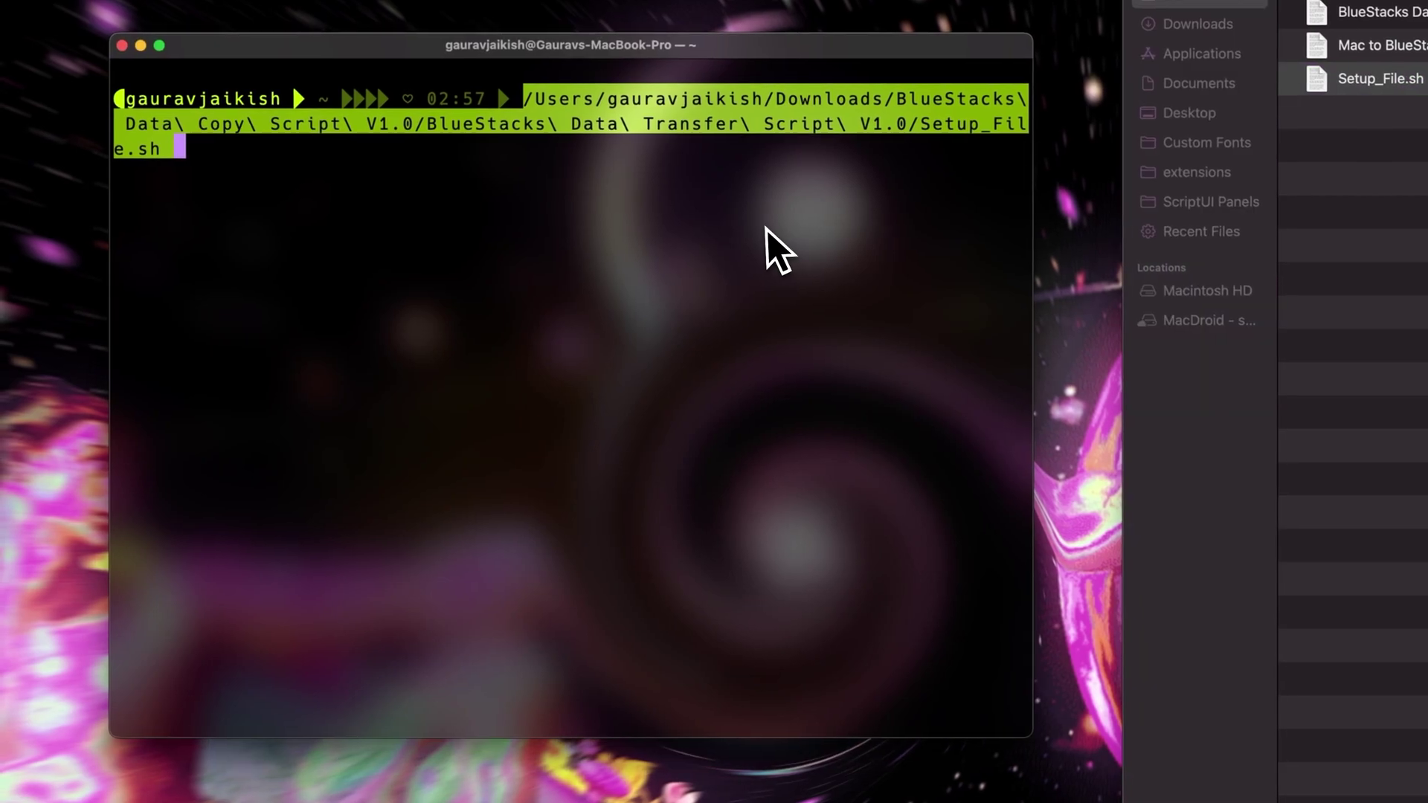
key(Return)
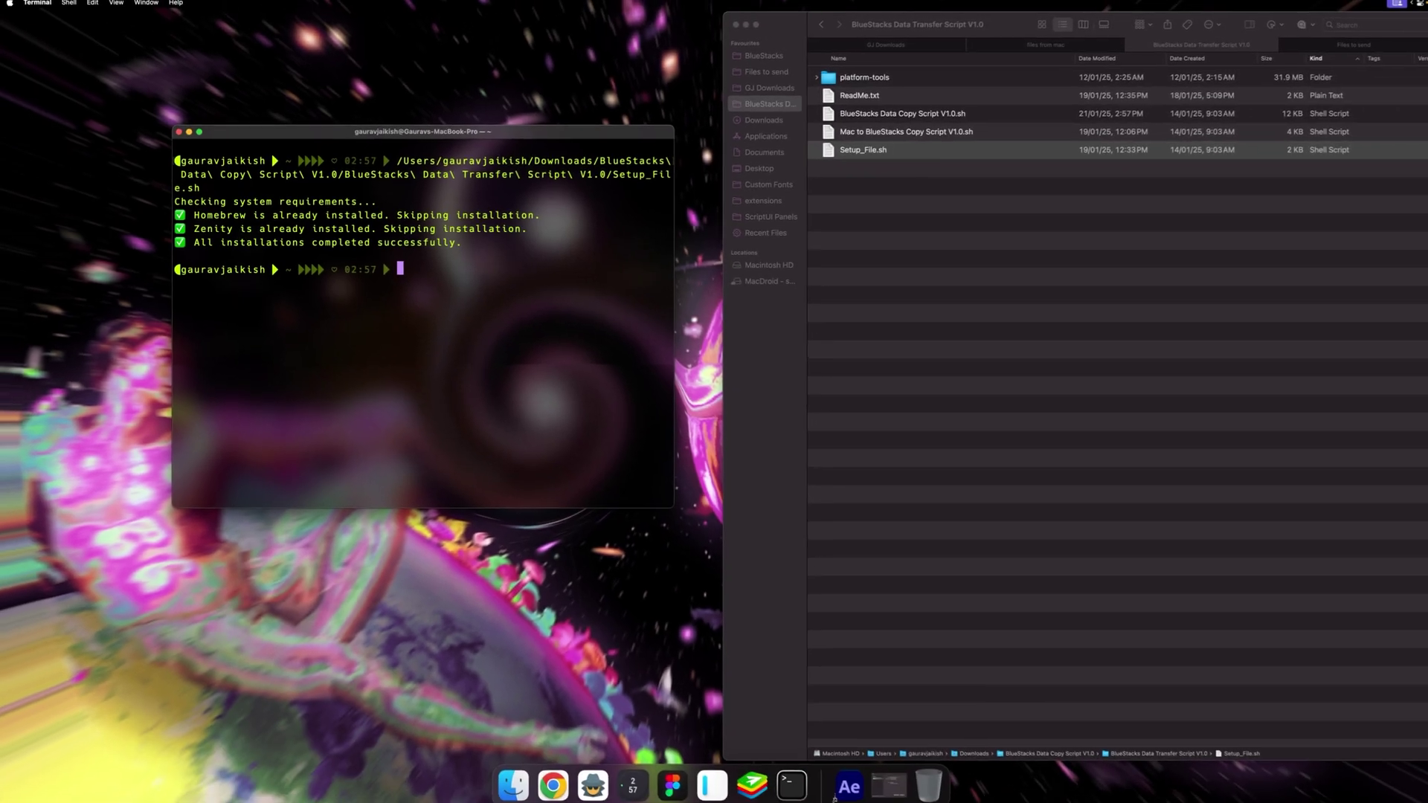
text(c)
key(BackSpace)
Step: Run BlueStacks Data Copy Script V1.0.sh in Terminal to bring up its nine-option menu
click(928, 119)
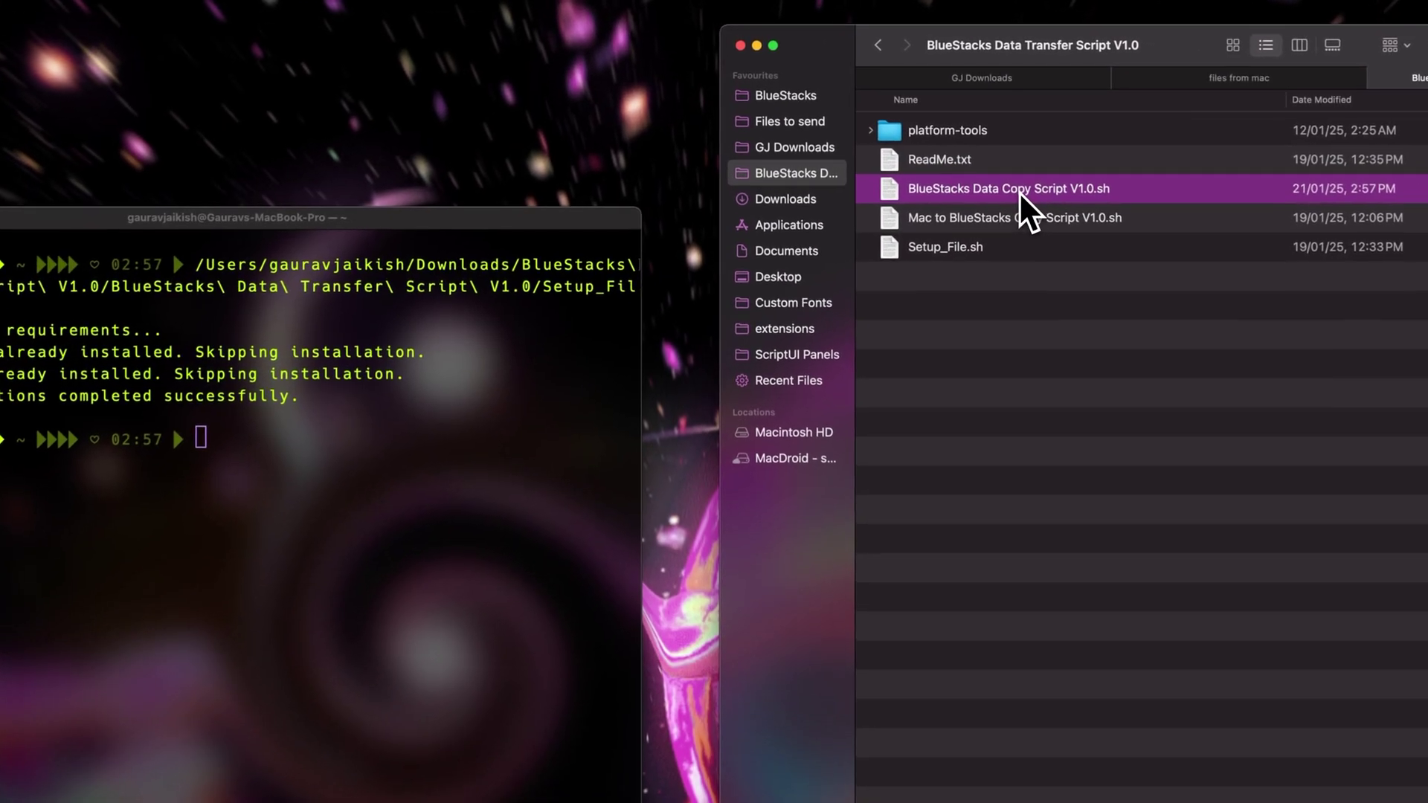
drag(1019, 191, 542, 424)
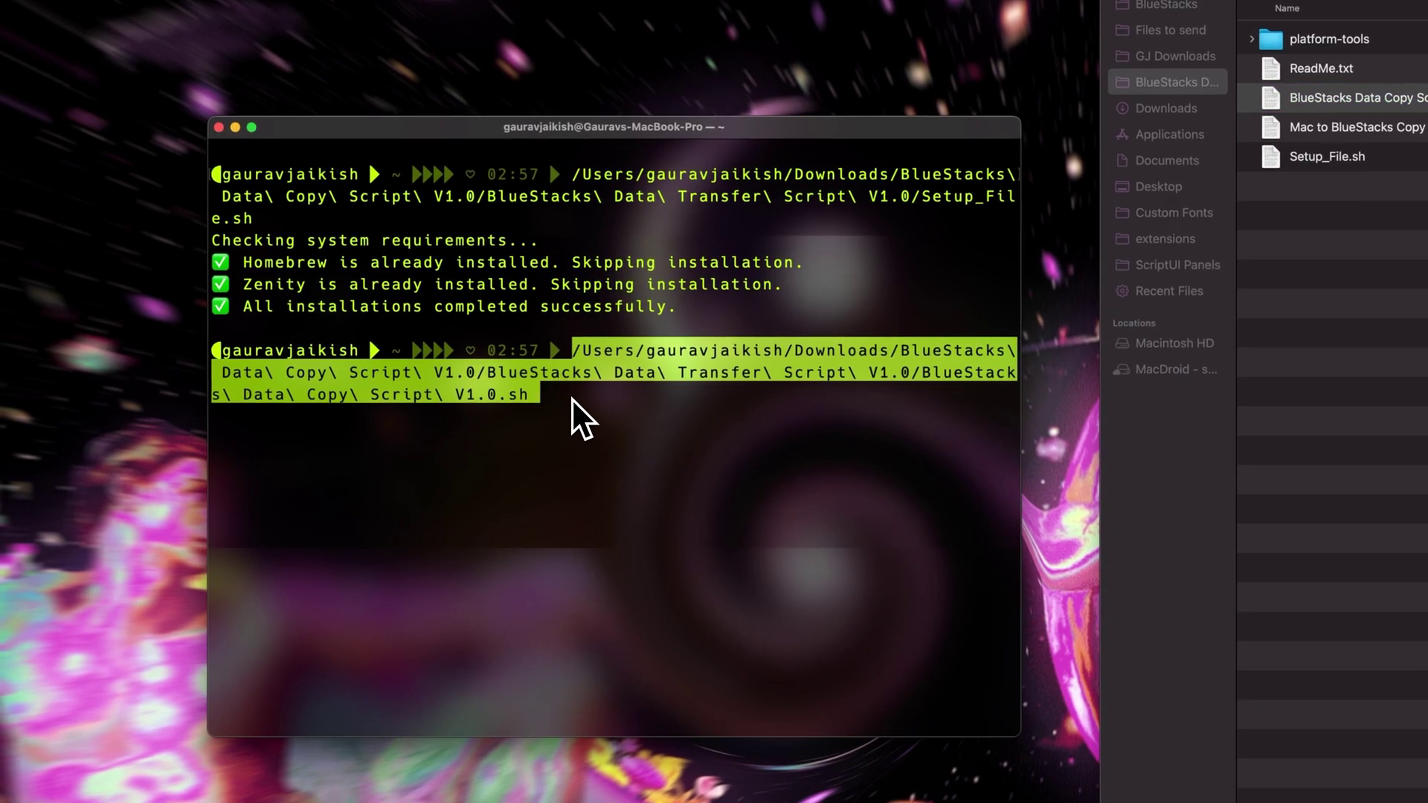
key(Return)
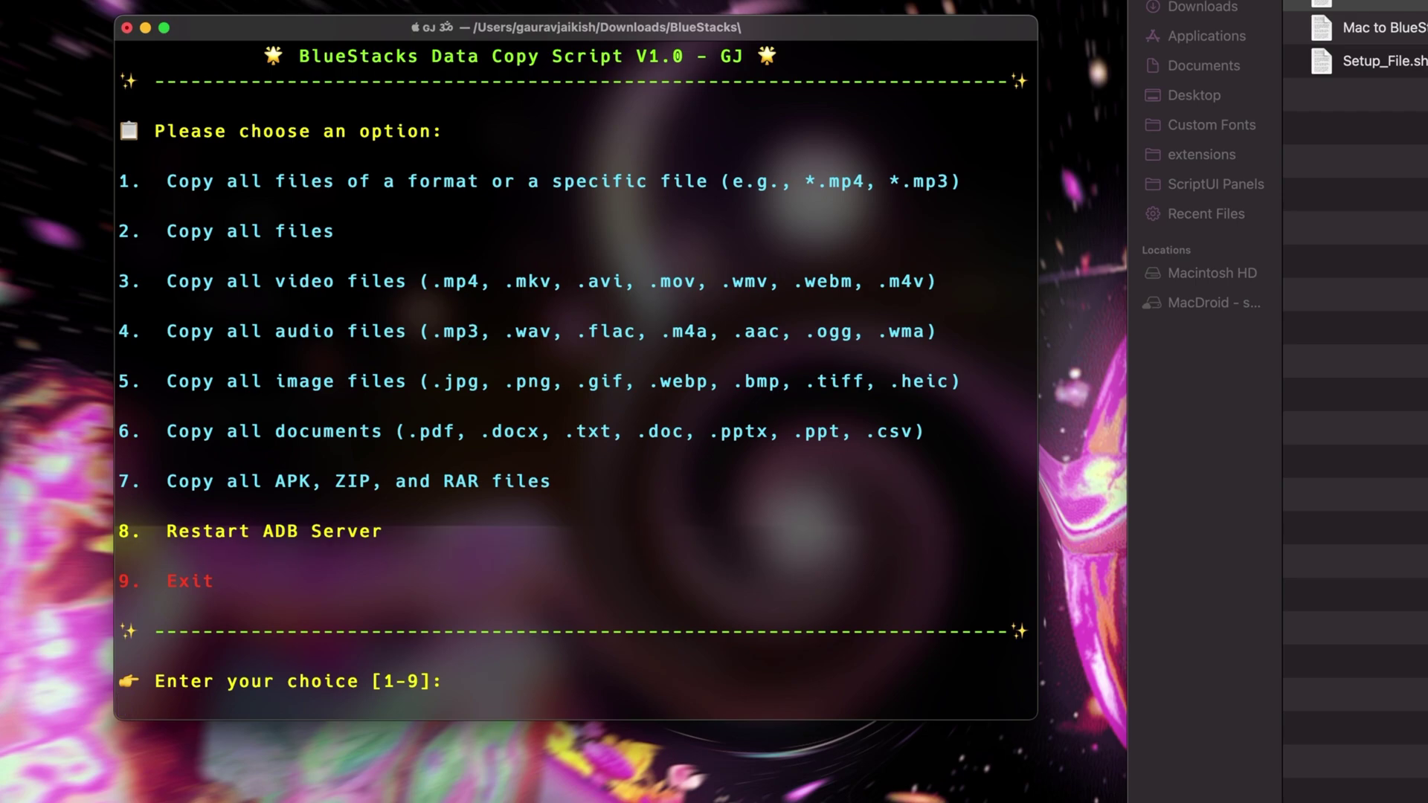
Step: Choose copy option 1 with file format *.mp3 to copy the emulator's MP3 files
text(1)
key(Return)
text(*)
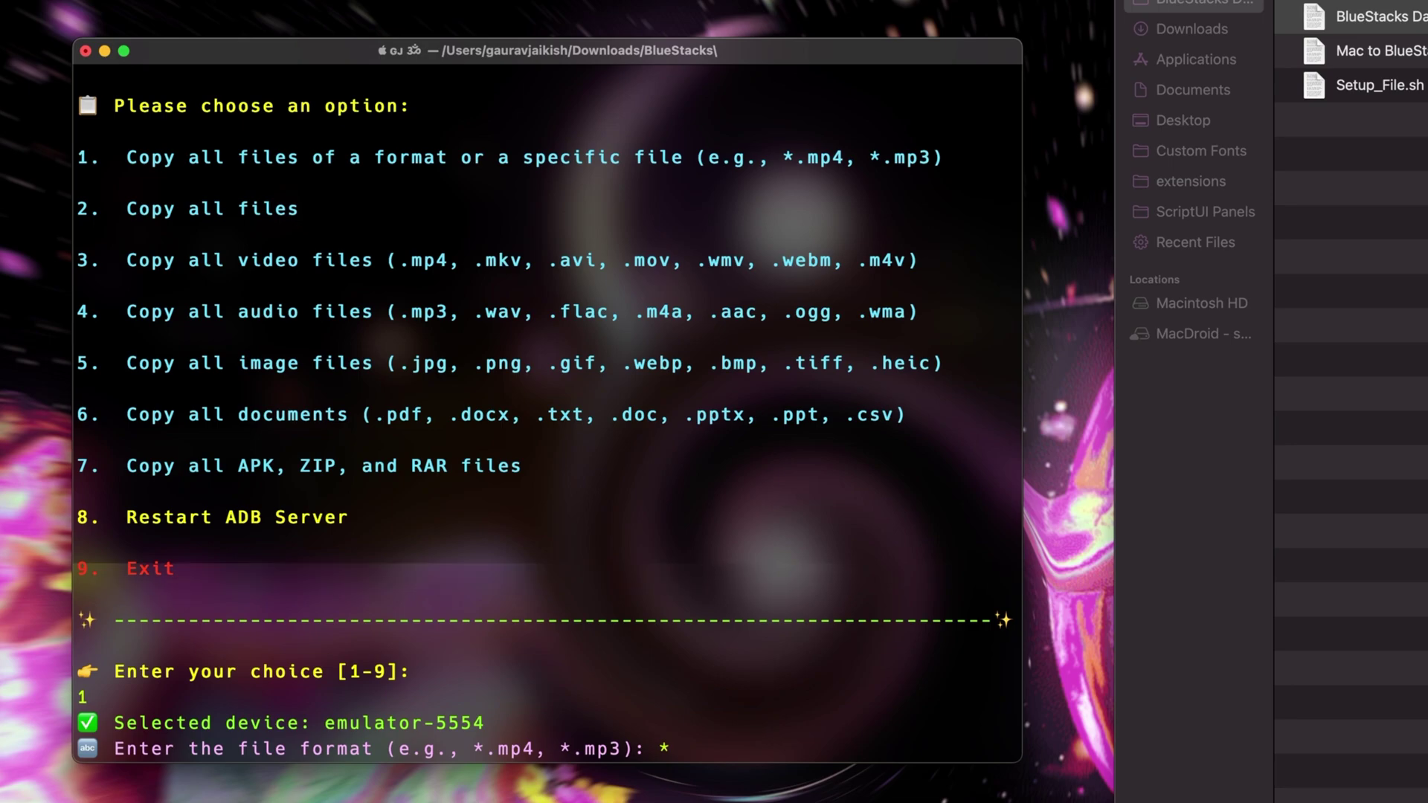
text(.)
text(mp3)
key(Return)
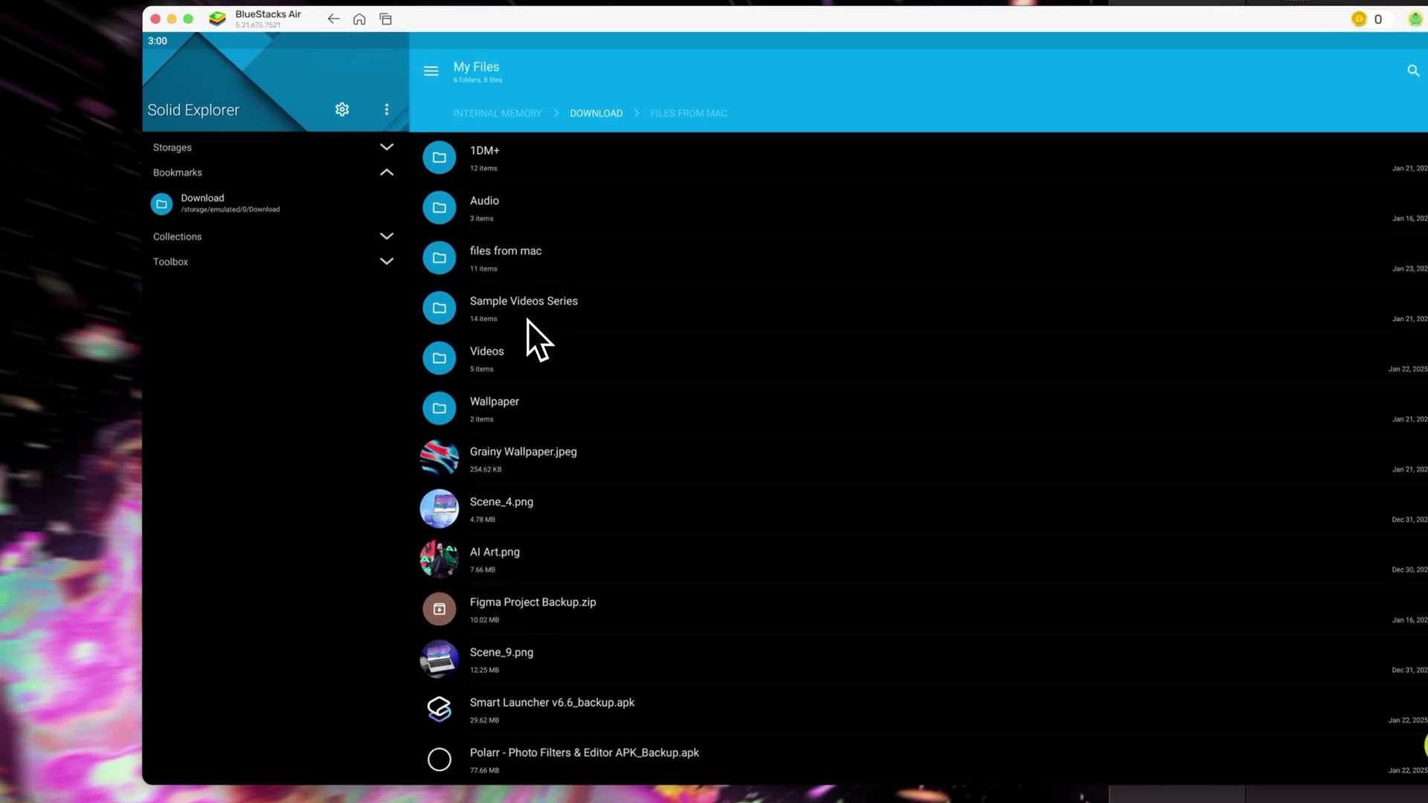
Step: Open Sample Videos Series, copy the 'Sample.Video.Files.E01' name prefix without renaming, and return to Terminal
click(579, 310)
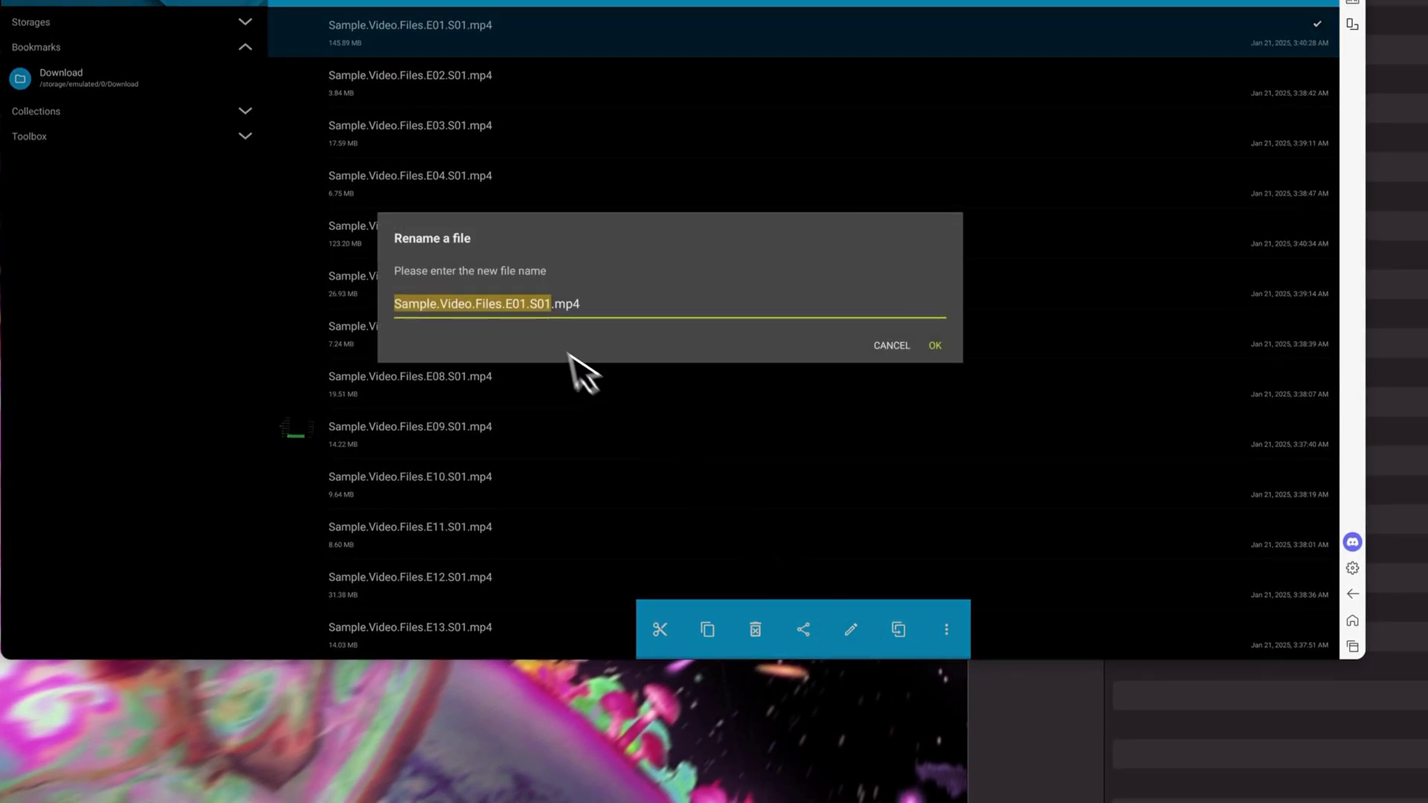
drag(518, 312, 435, 305)
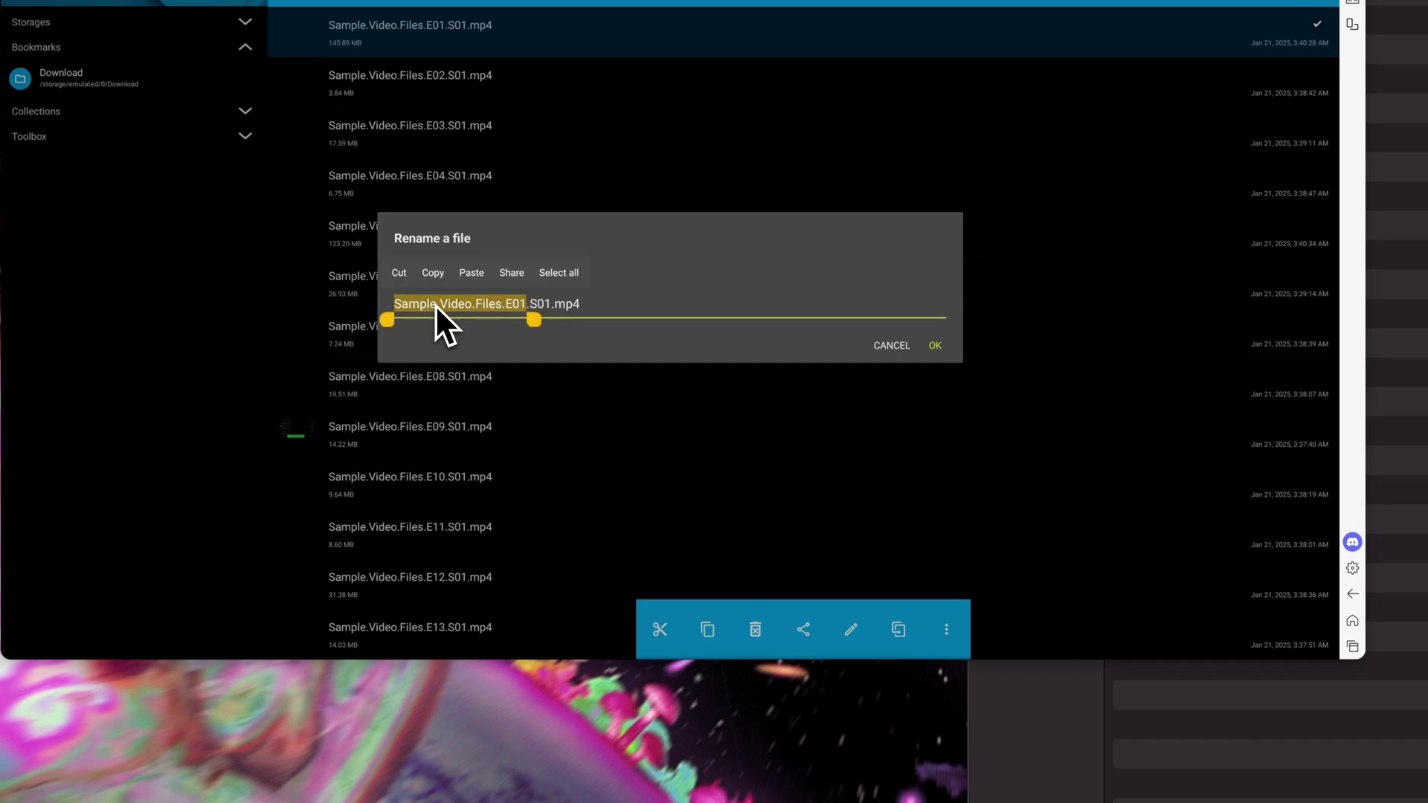
key(super+c)
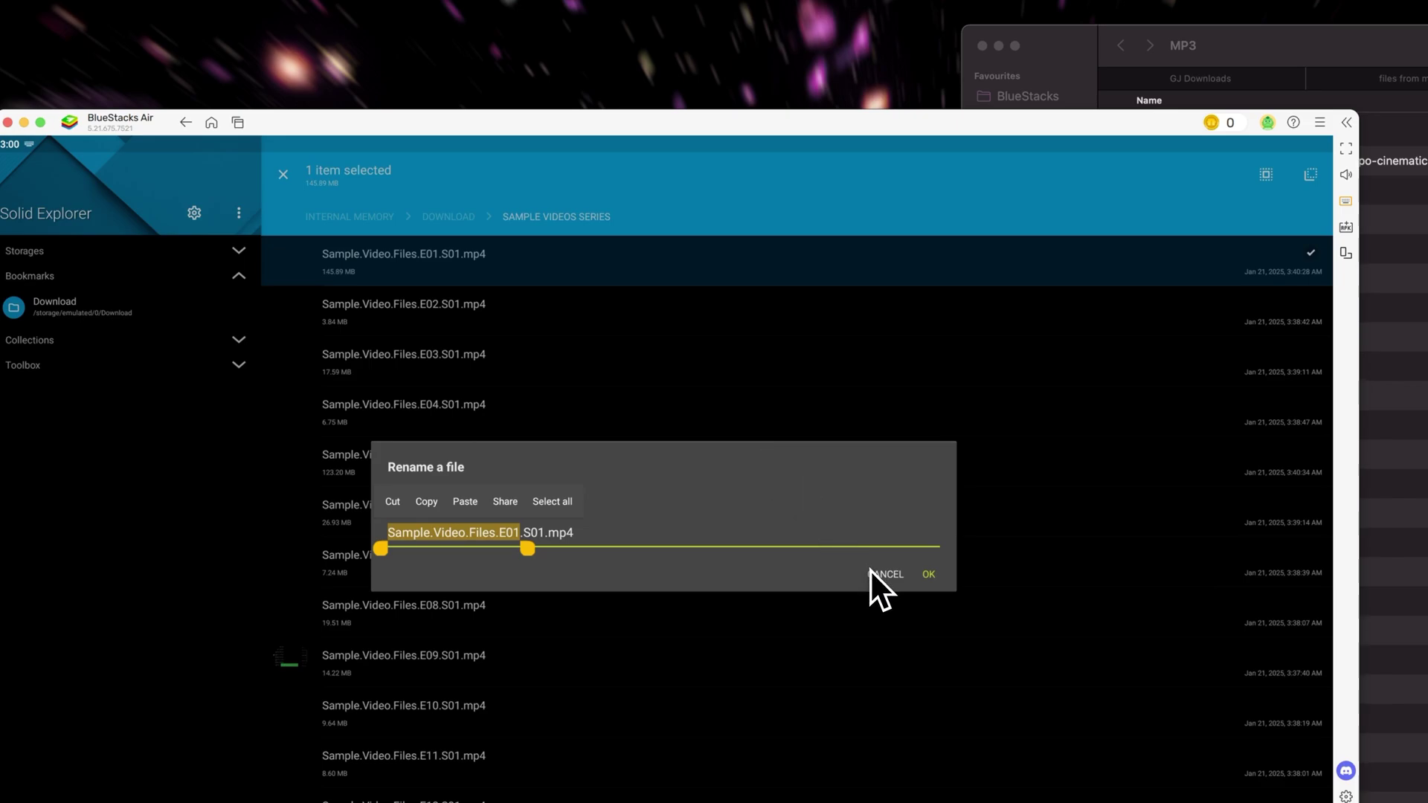
click(872, 571)
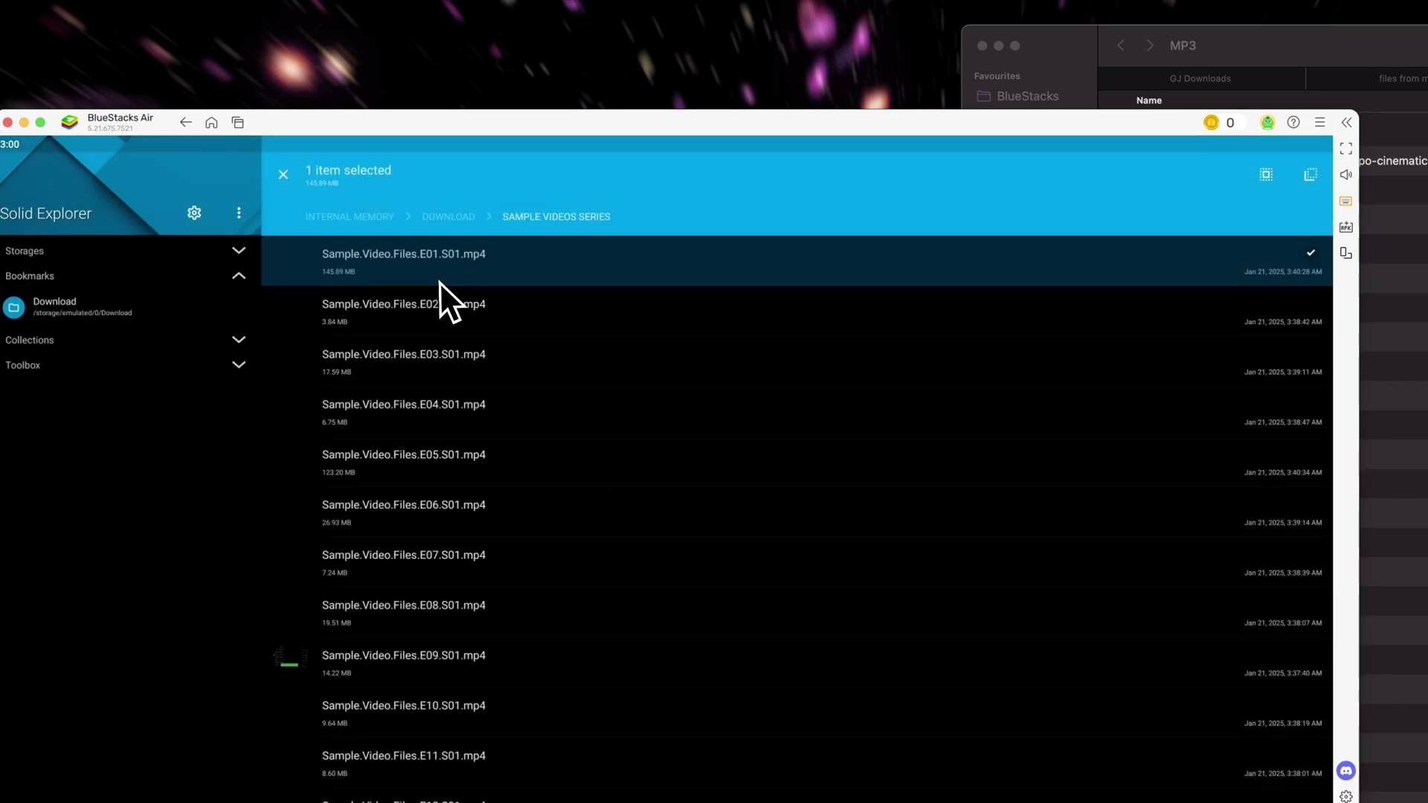
drag(739, 125, 599, 576)
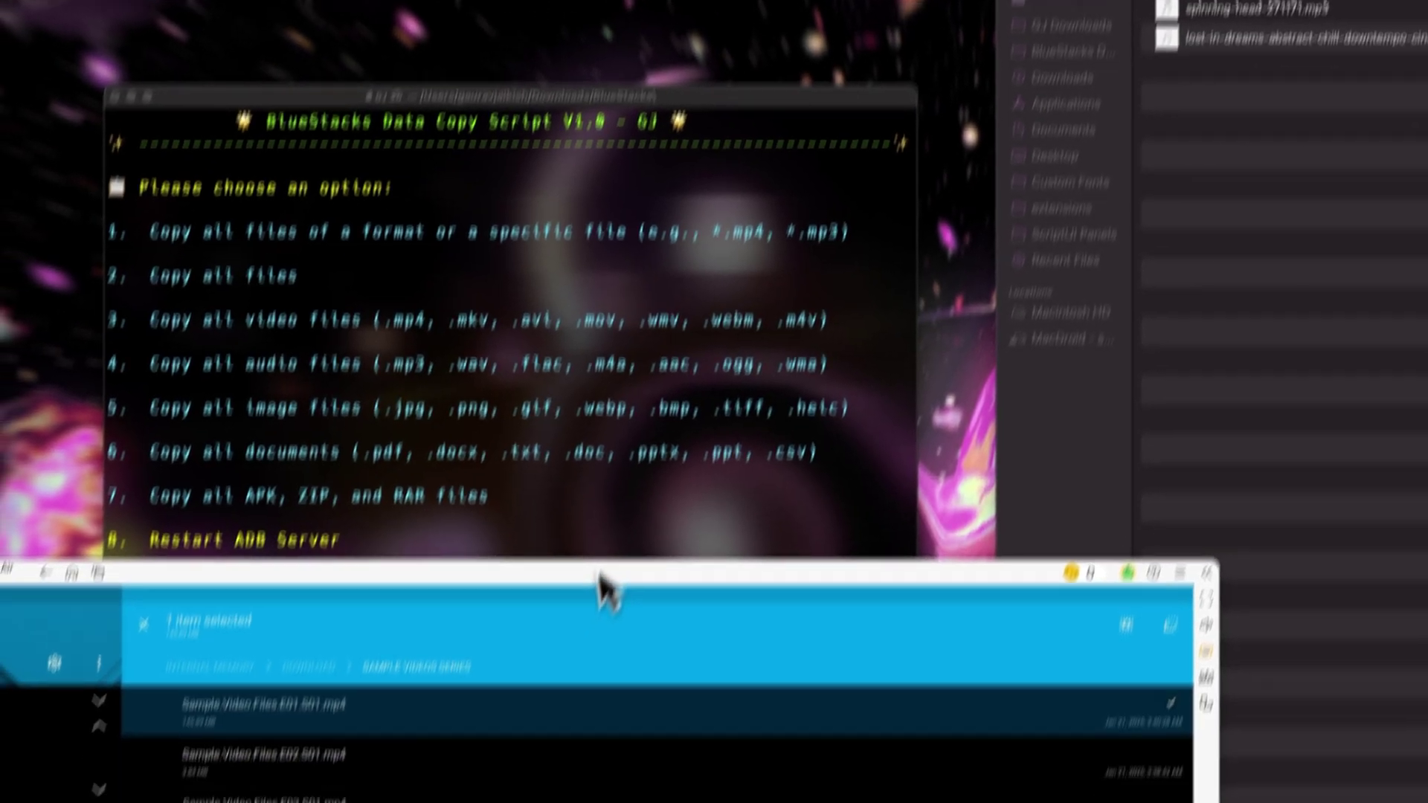
click(642, 450)
Step: Rerun copy option 1 with the pattern 'Sample.Video.Files.*.mp4' to pull all episodes
text(1)
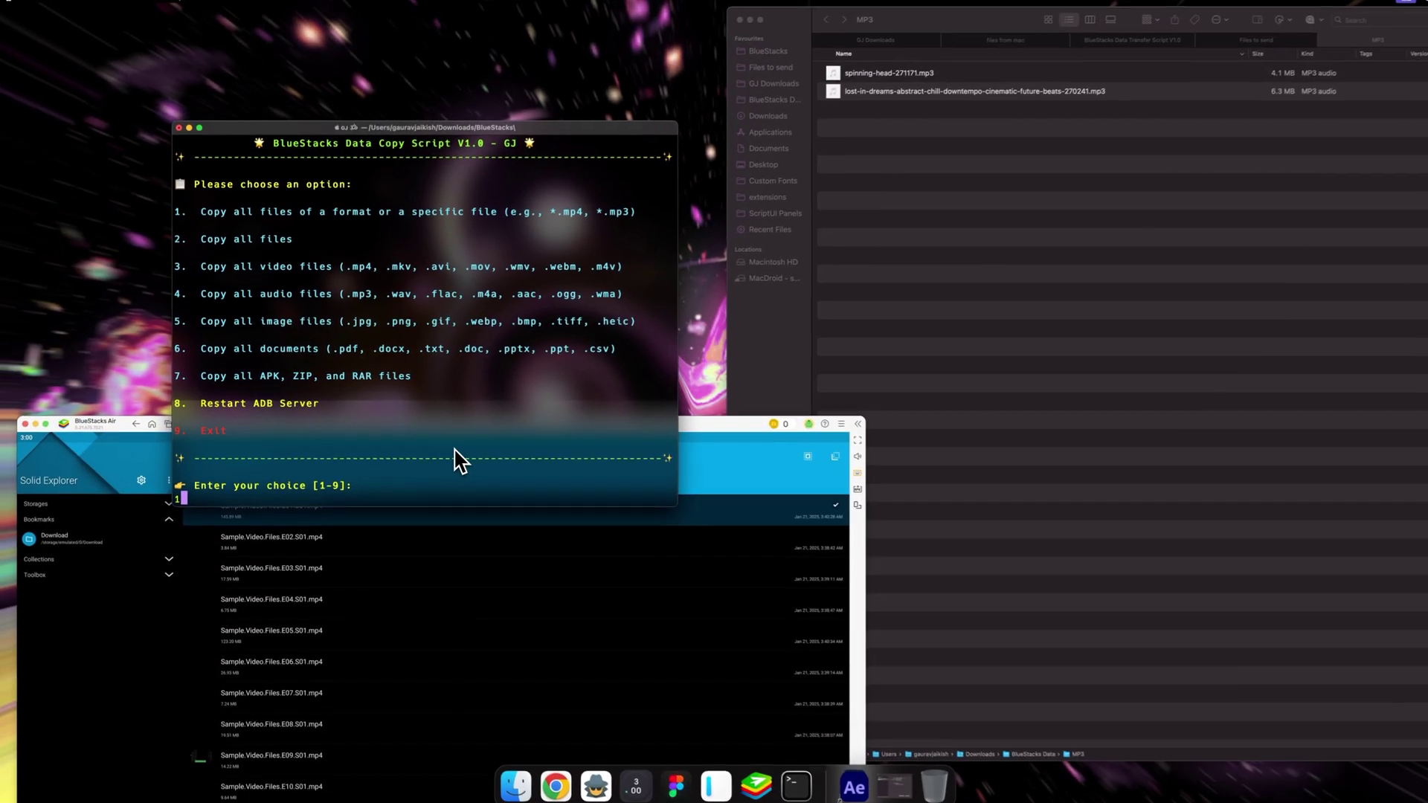
key(Return)
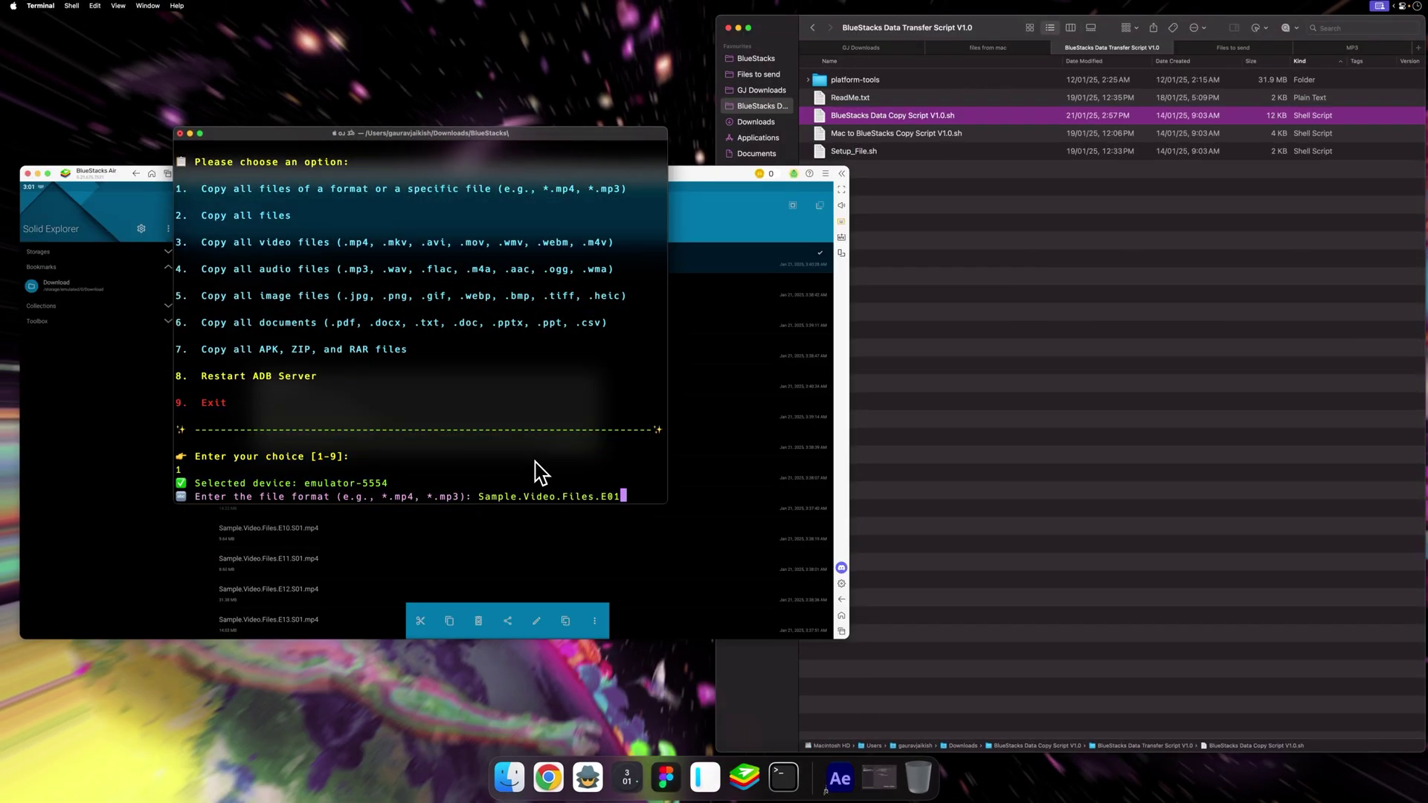
key(BackSpace)
key(BackSpace)
key(BackSpace)
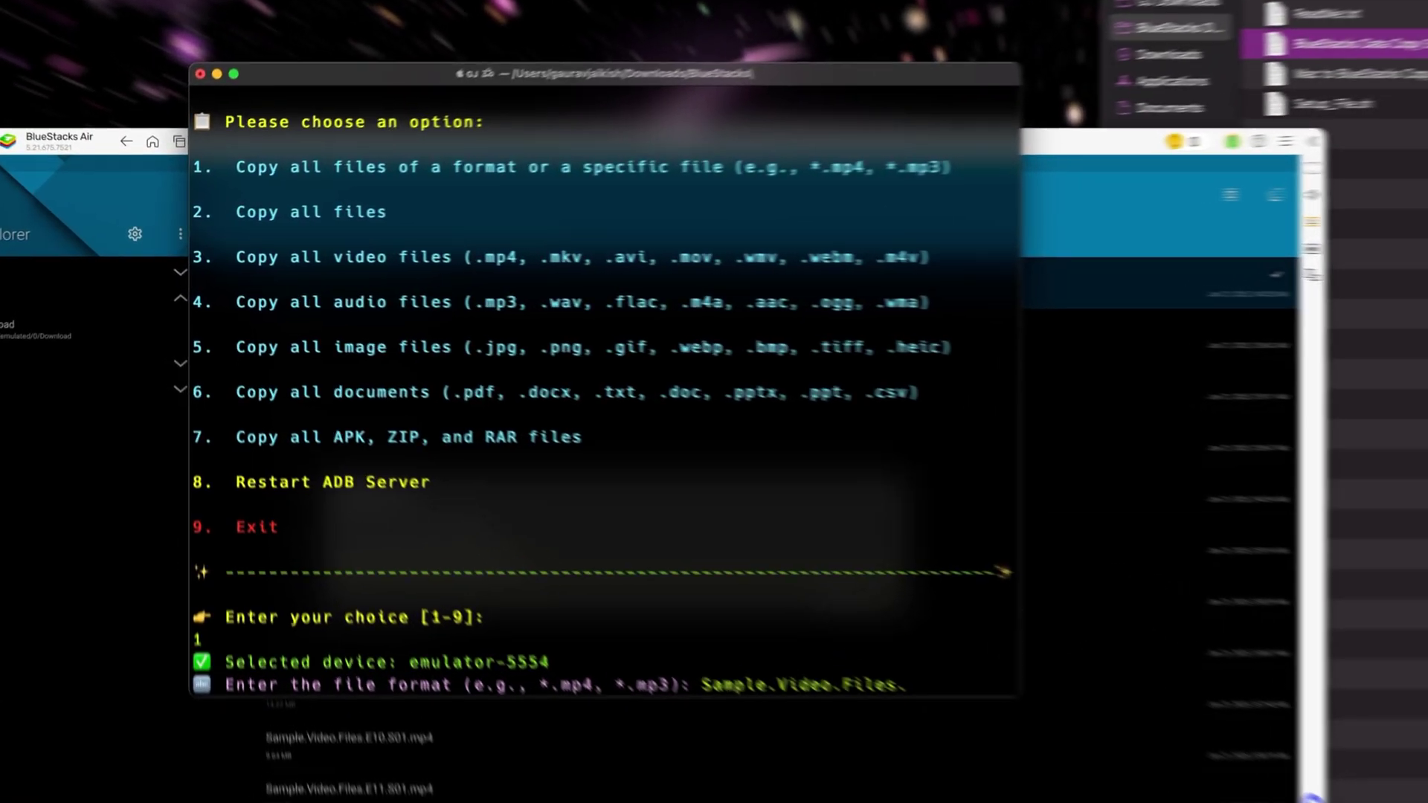
text(*)
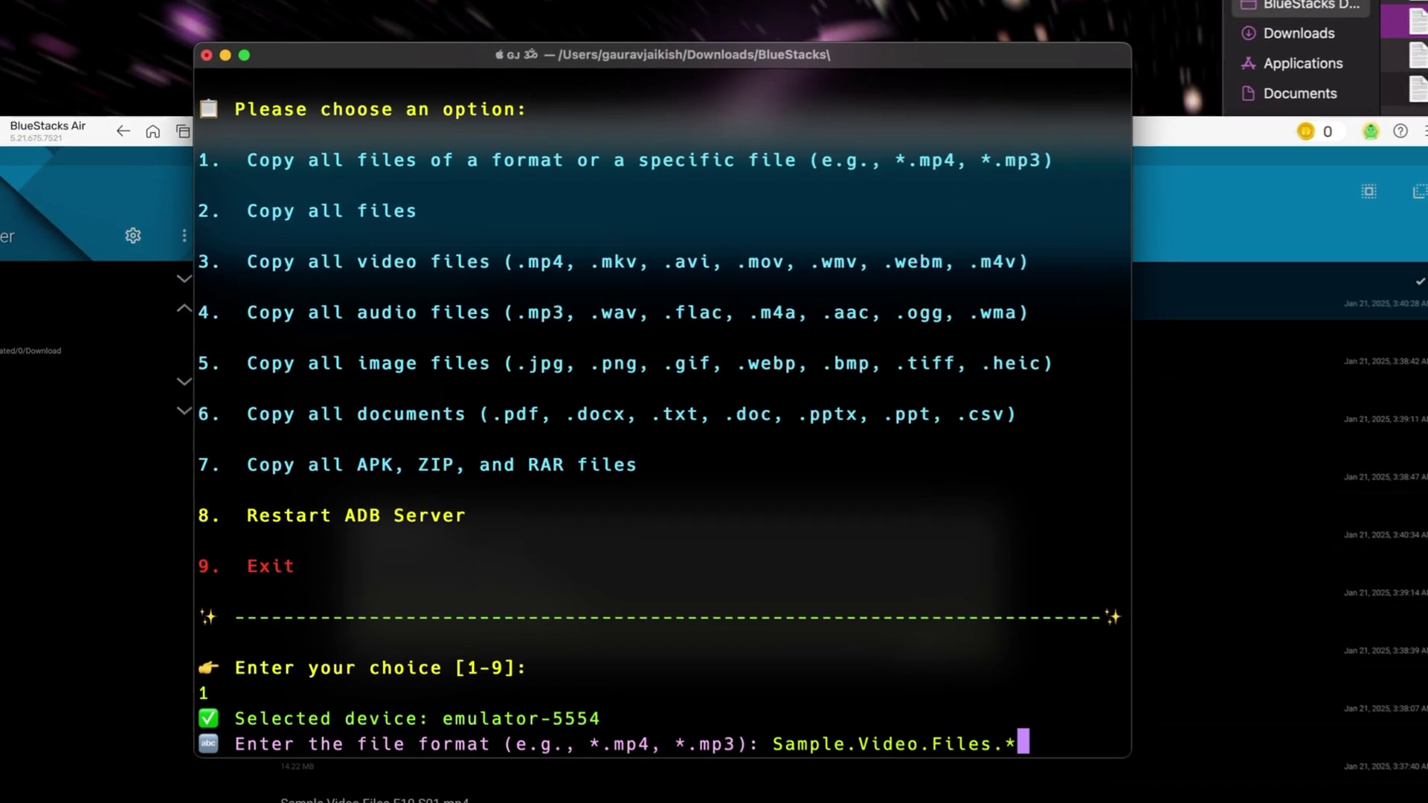
text(.)
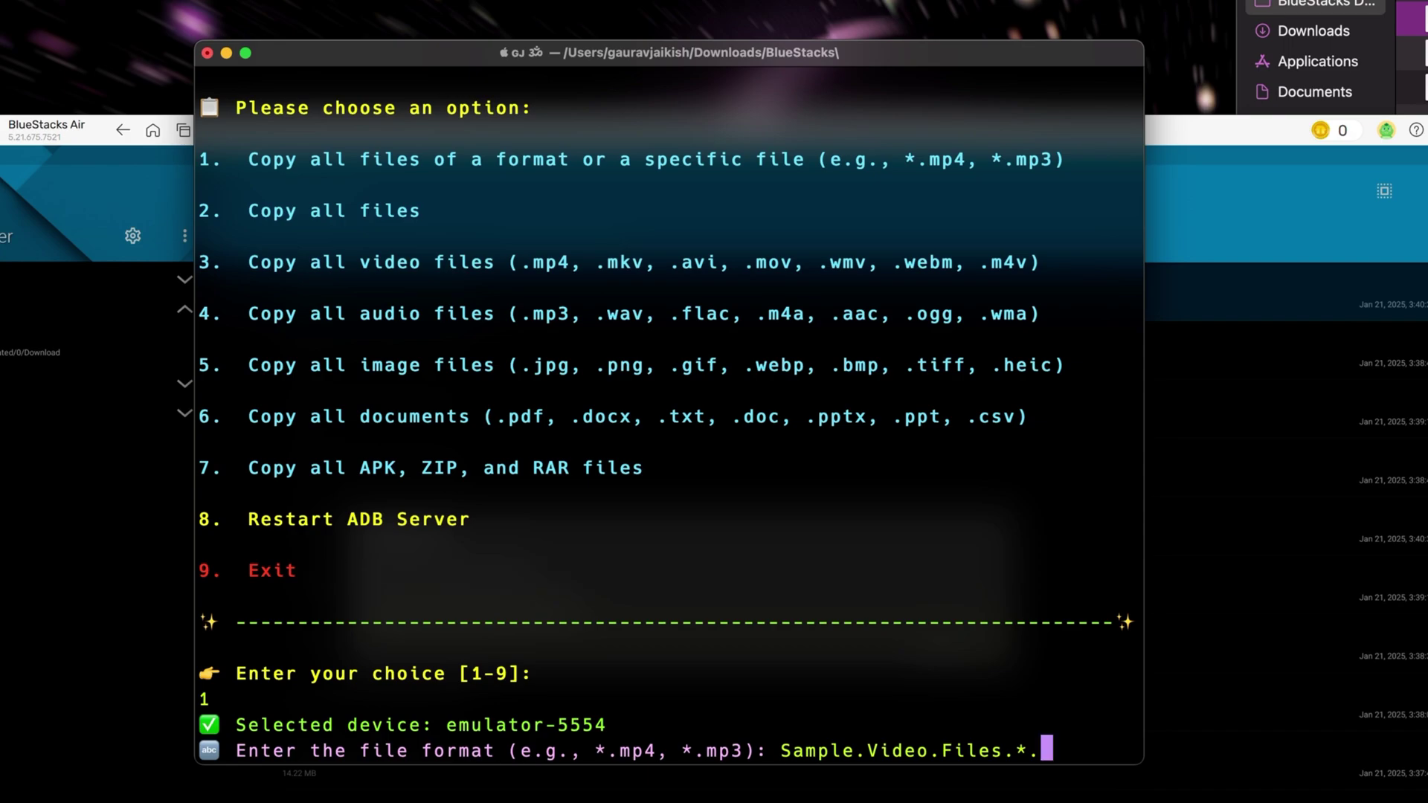
text(mp4)
key(Return)
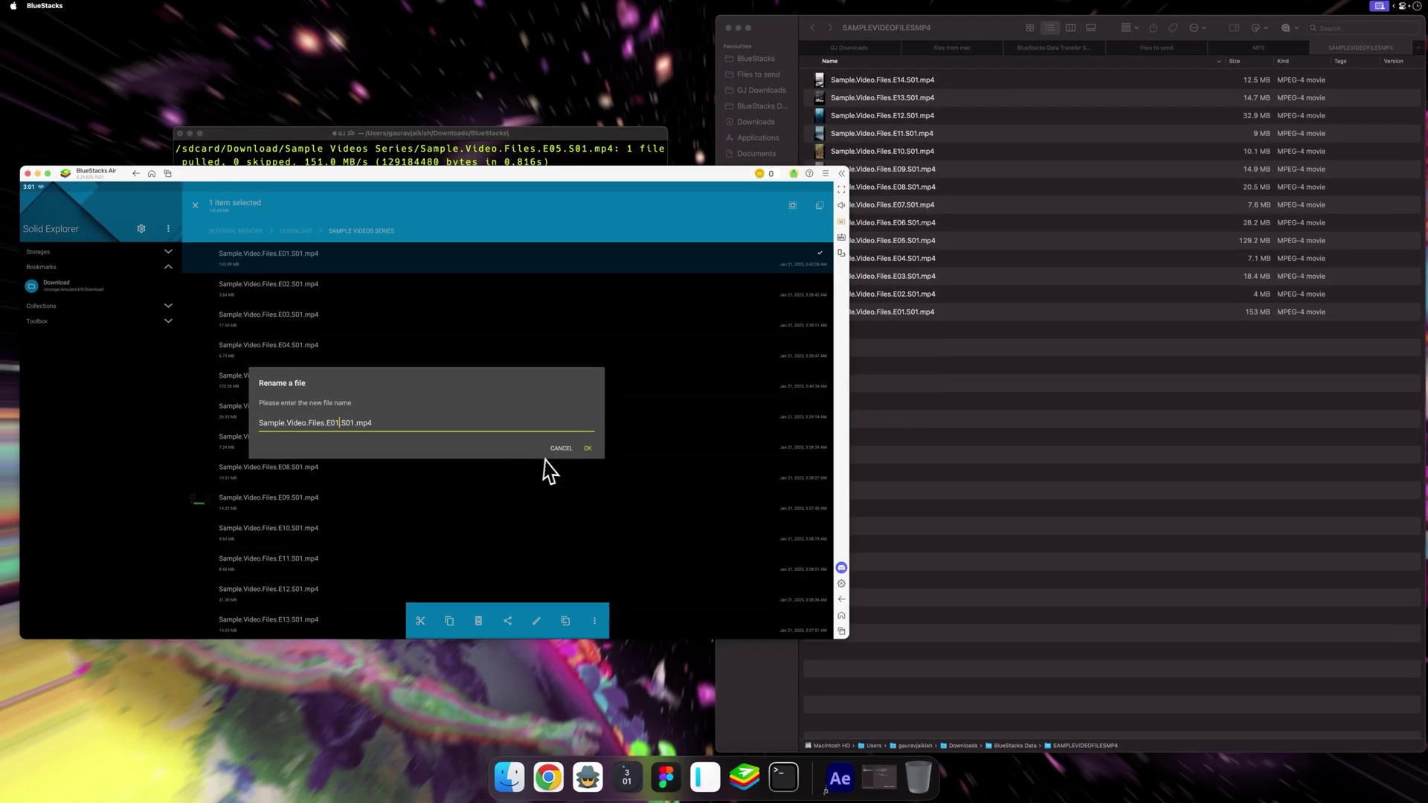
Step: Play the E08 episode in the emulator to check it, then return to the list
click(557, 450)
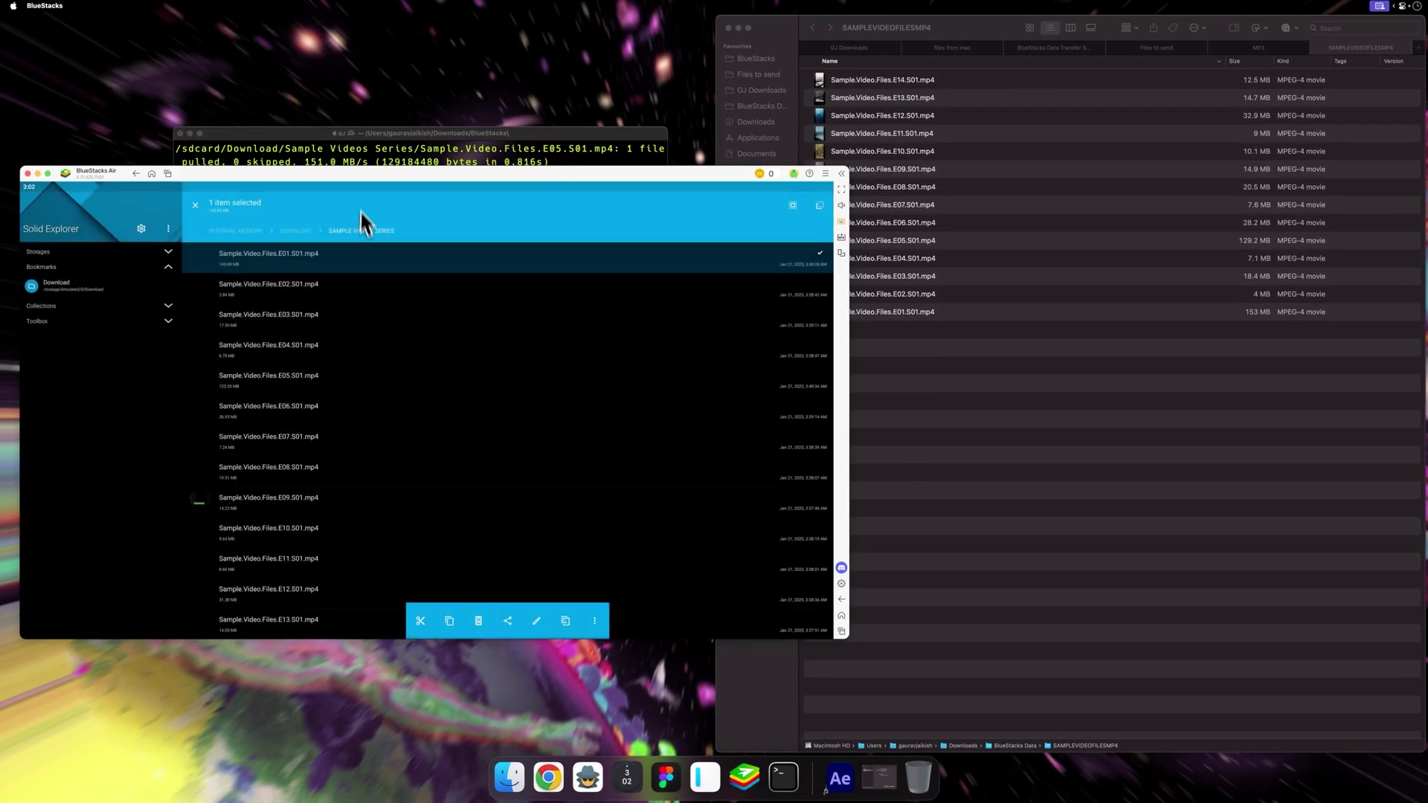
drag(347, 172, 325, 88)
click(270, 392)
key(Escape)
click(270, 392)
key(Escape)
Step: Preview the copied Sample.Video.Files.E08.S01.mp4 in Finder with Quick Look
click(945, 38)
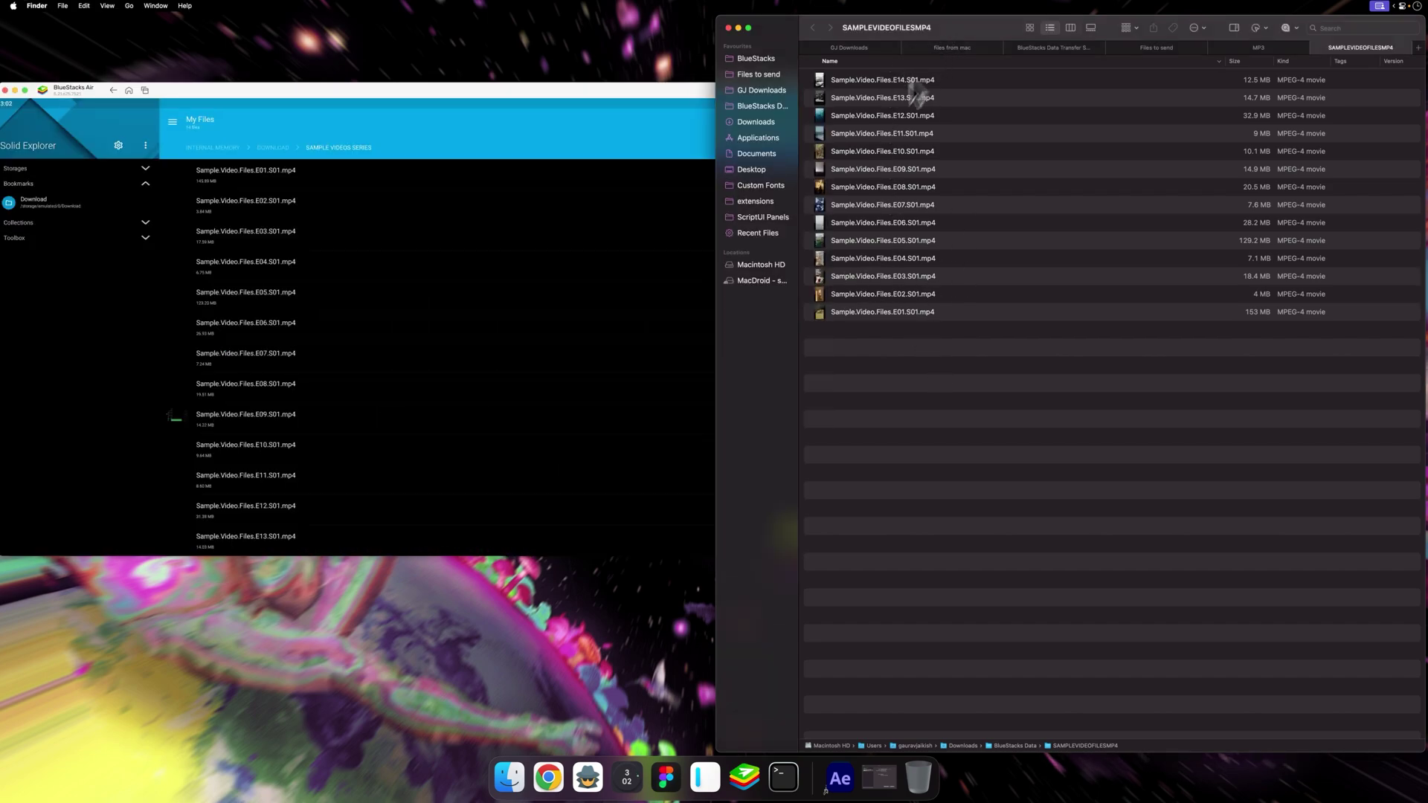
click(875, 187)
key(space)
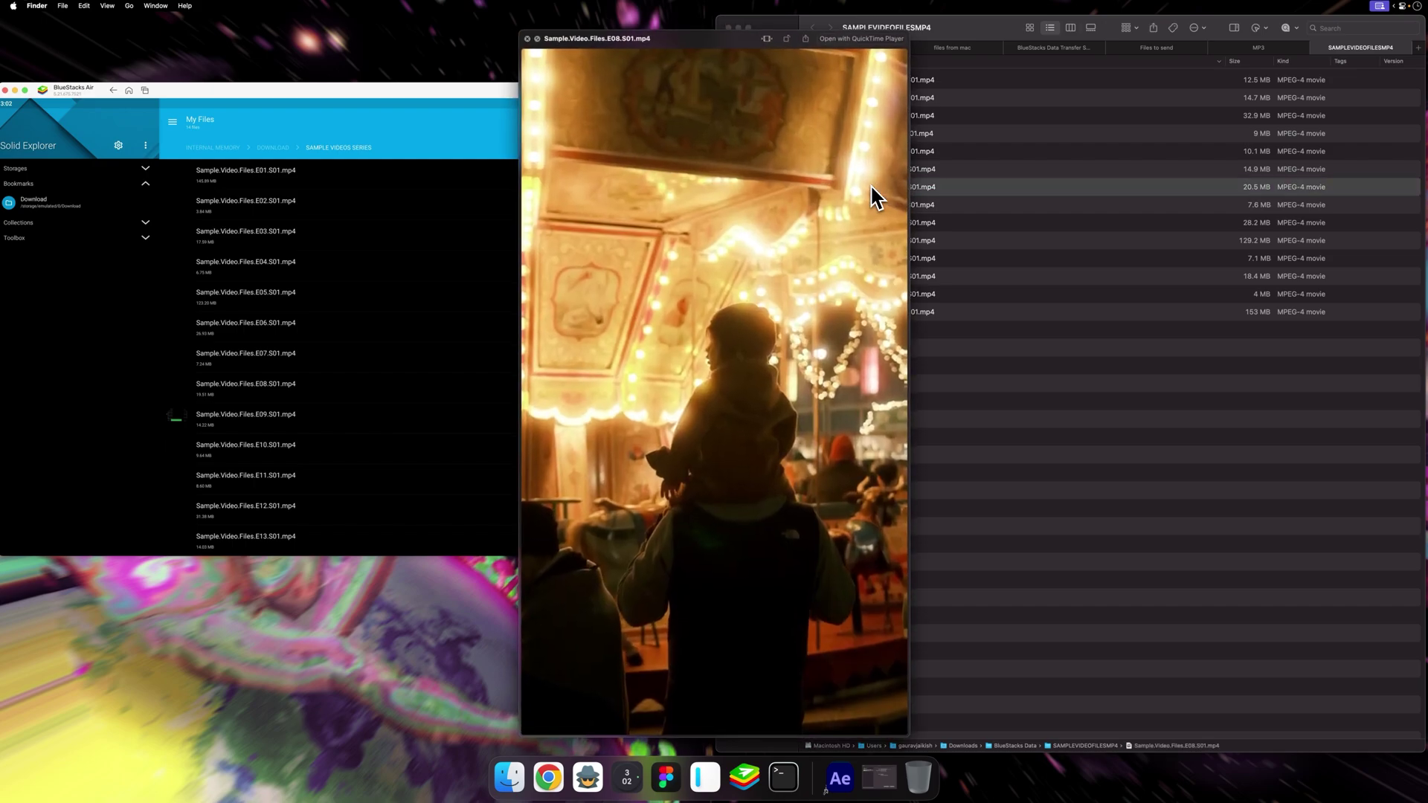
click(528, 39)
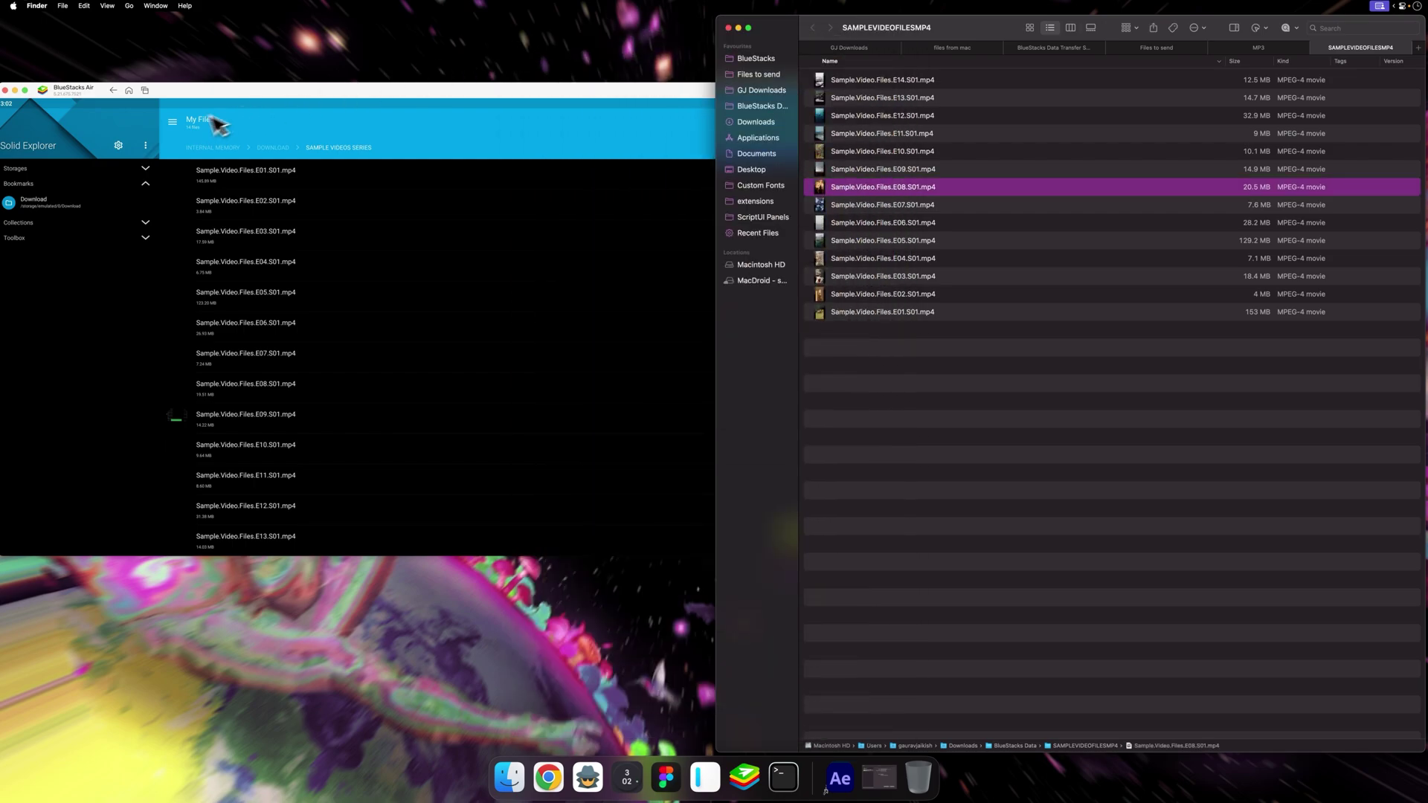
Step: Return the emulator's file explorer to the Download folder
click(269, 150)
click(270, 151)
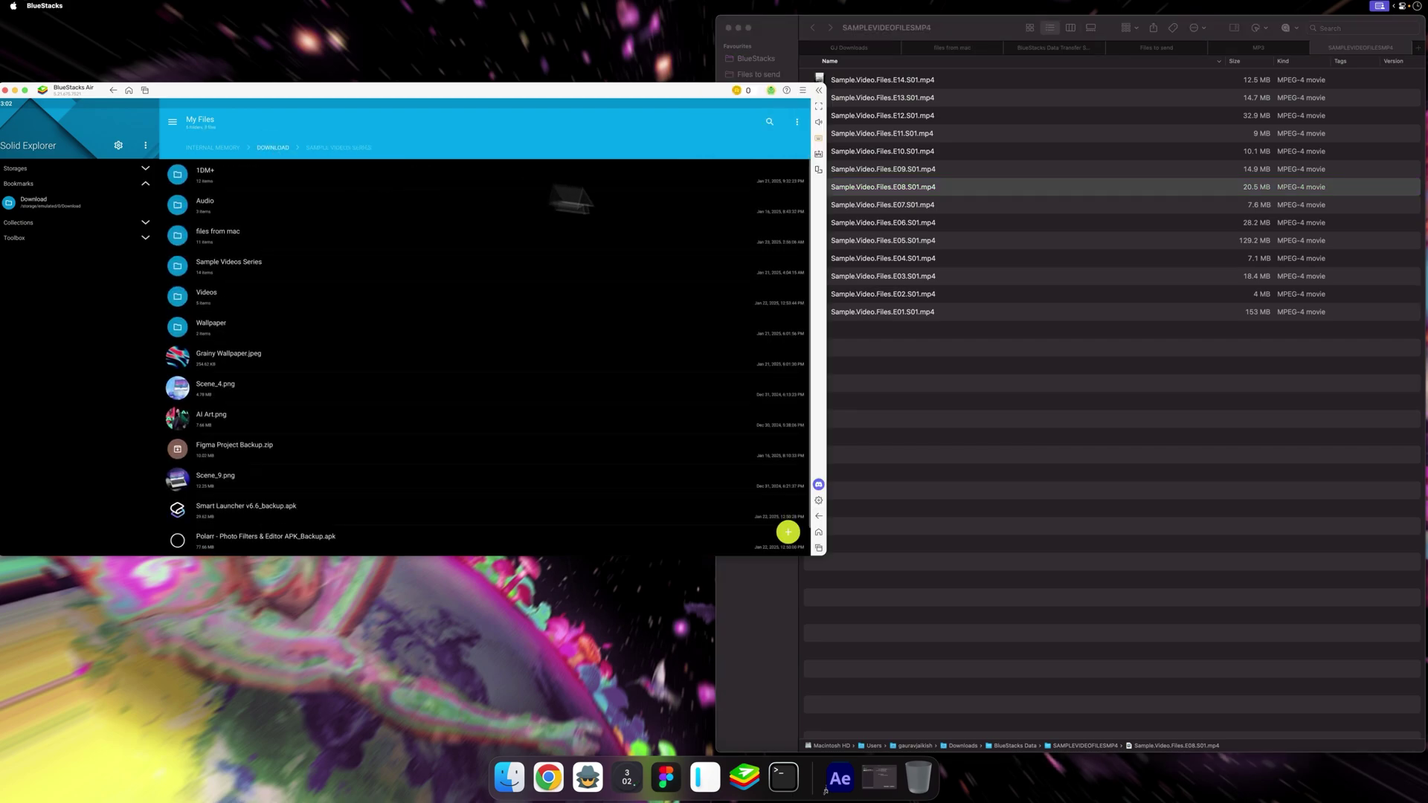
click(854, 424)
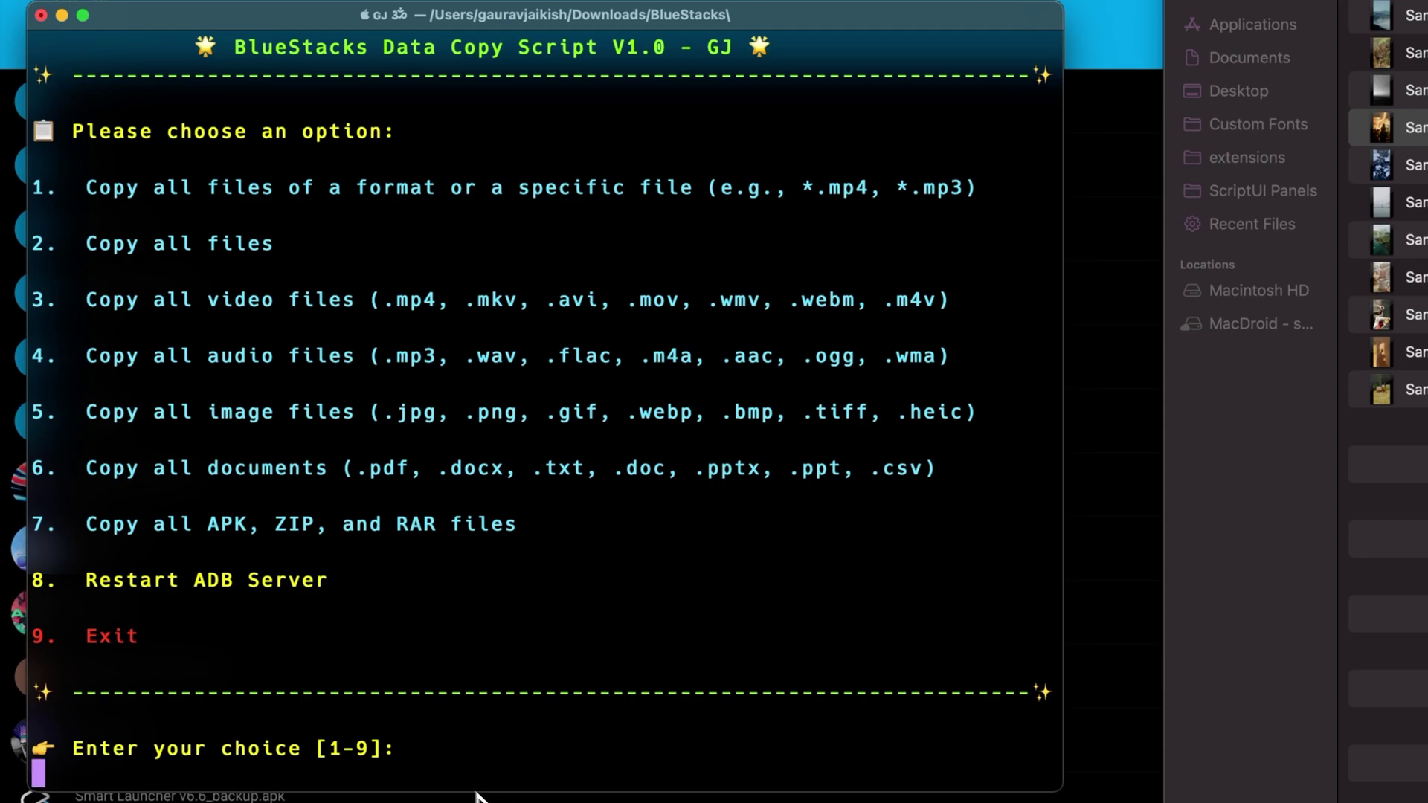
Step: Choose option 7 to pull the emulator's APK and ZIP files into Mac folders
text(7)
key(Return)
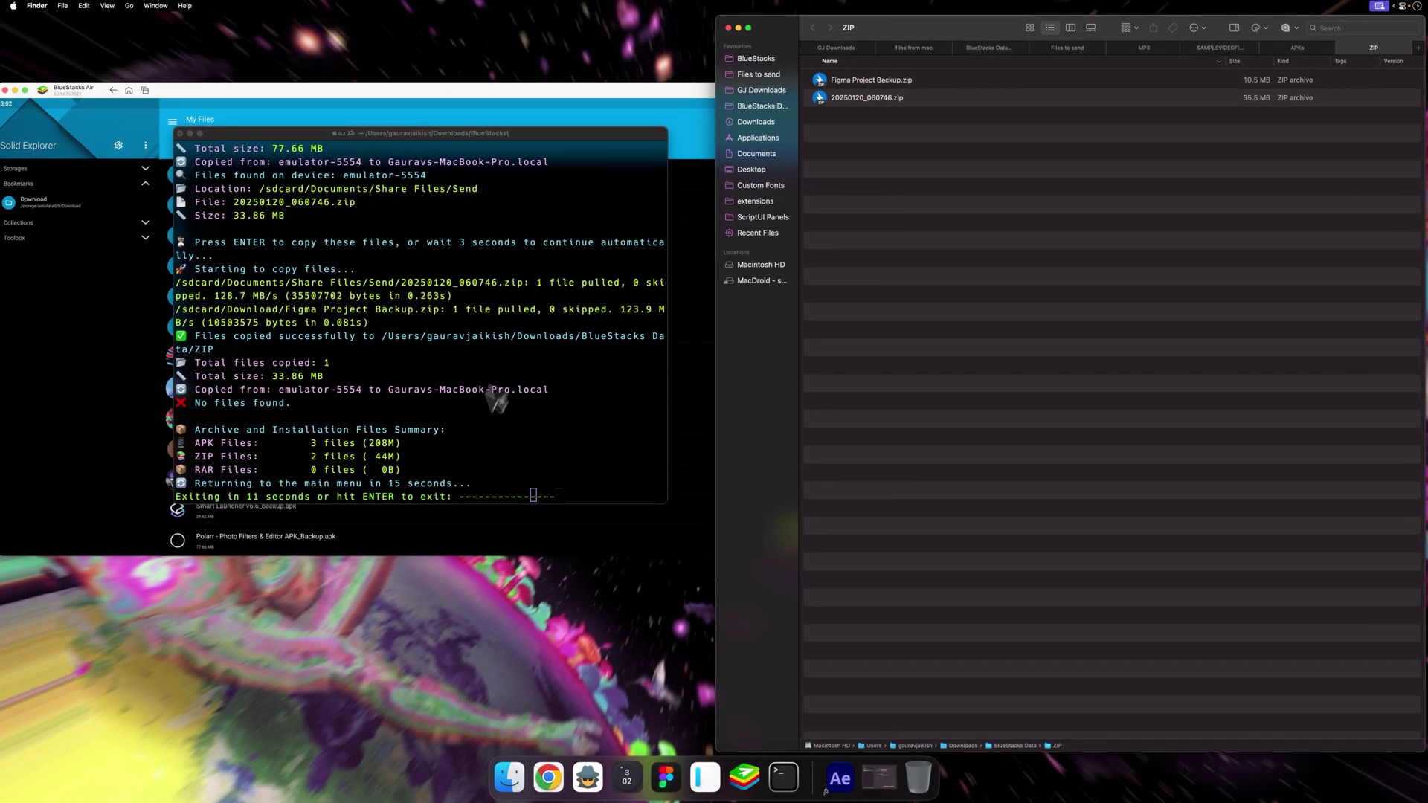
click(466, 498)
Step: Exit the copy script and show the transfer scripts folder in Finder
key(Return)
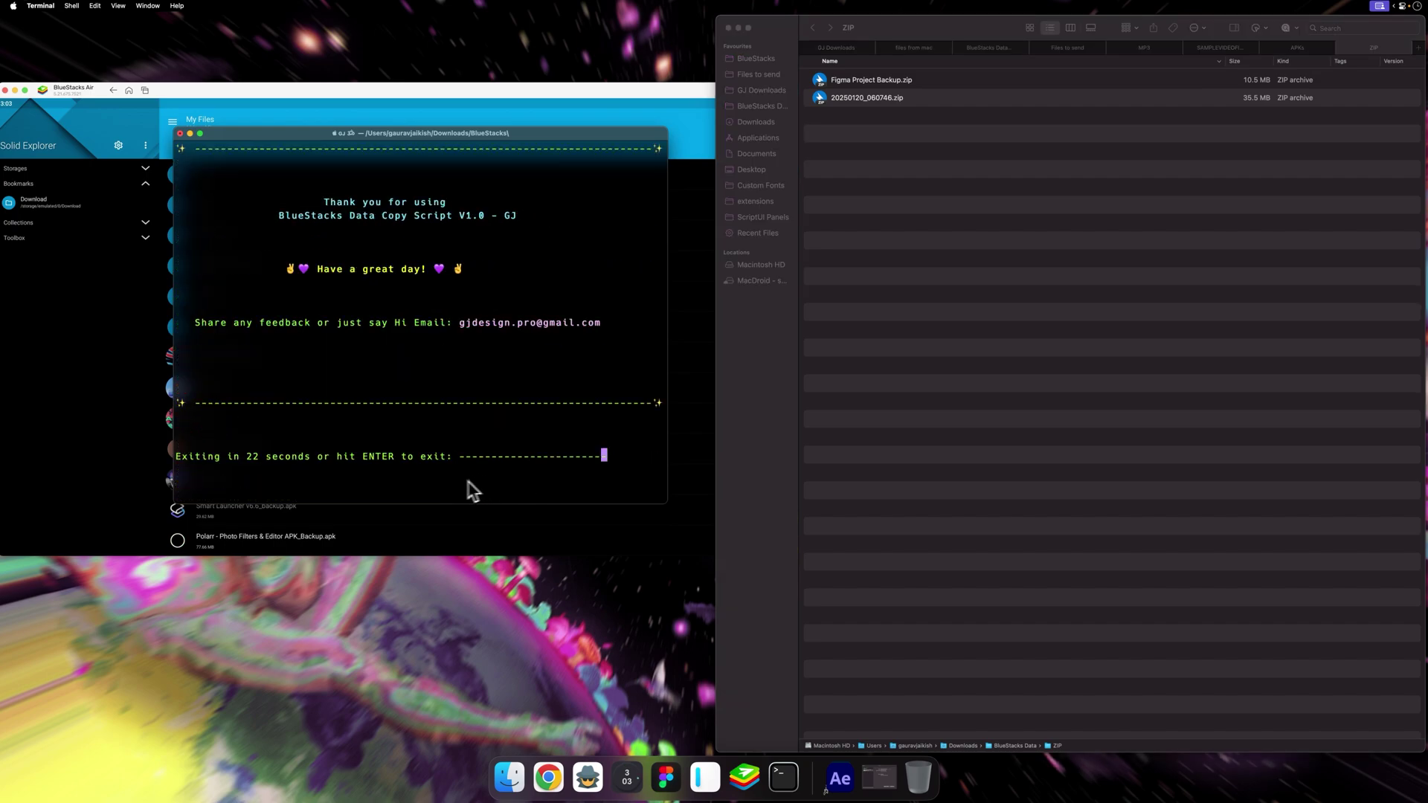
key(Return)
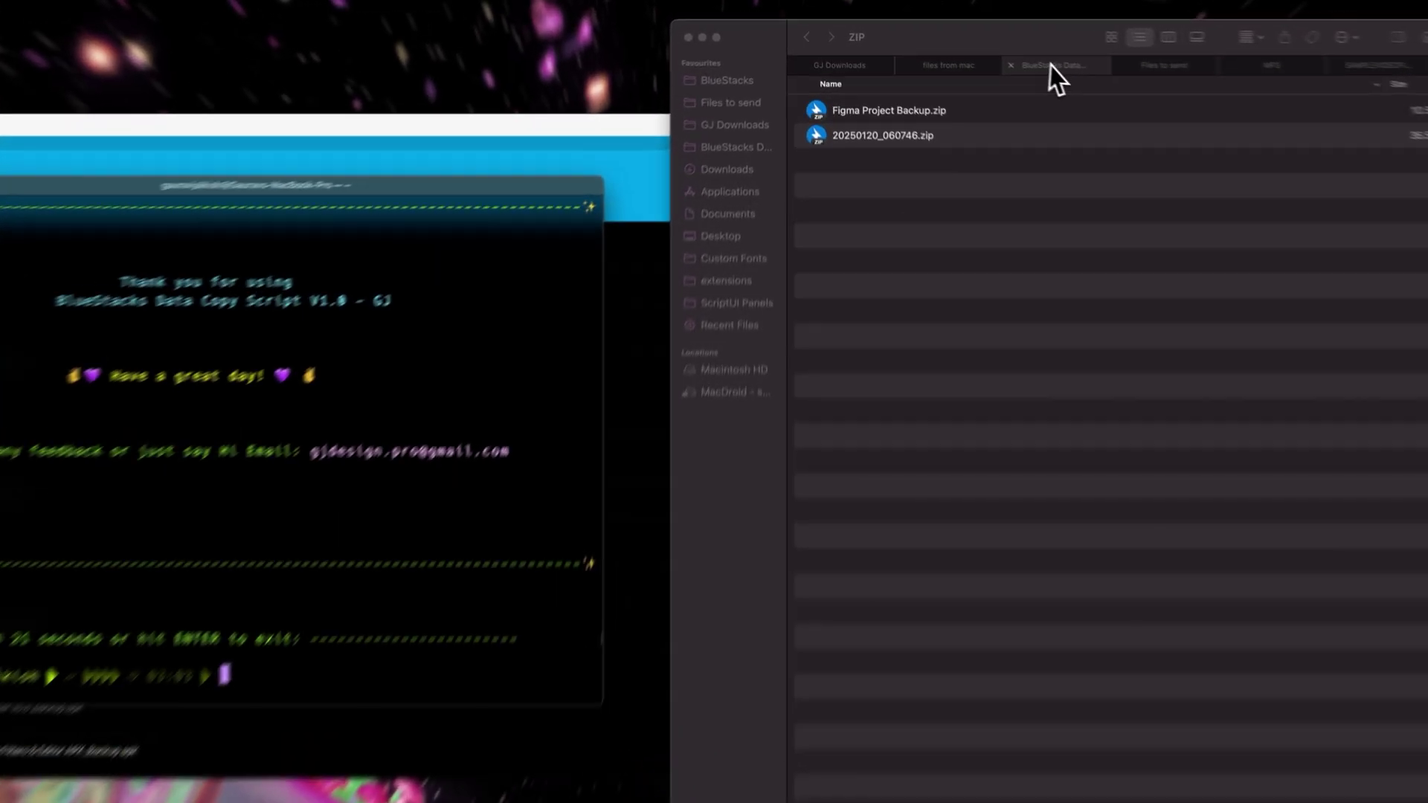
click(988, 48)
click(914, 331)
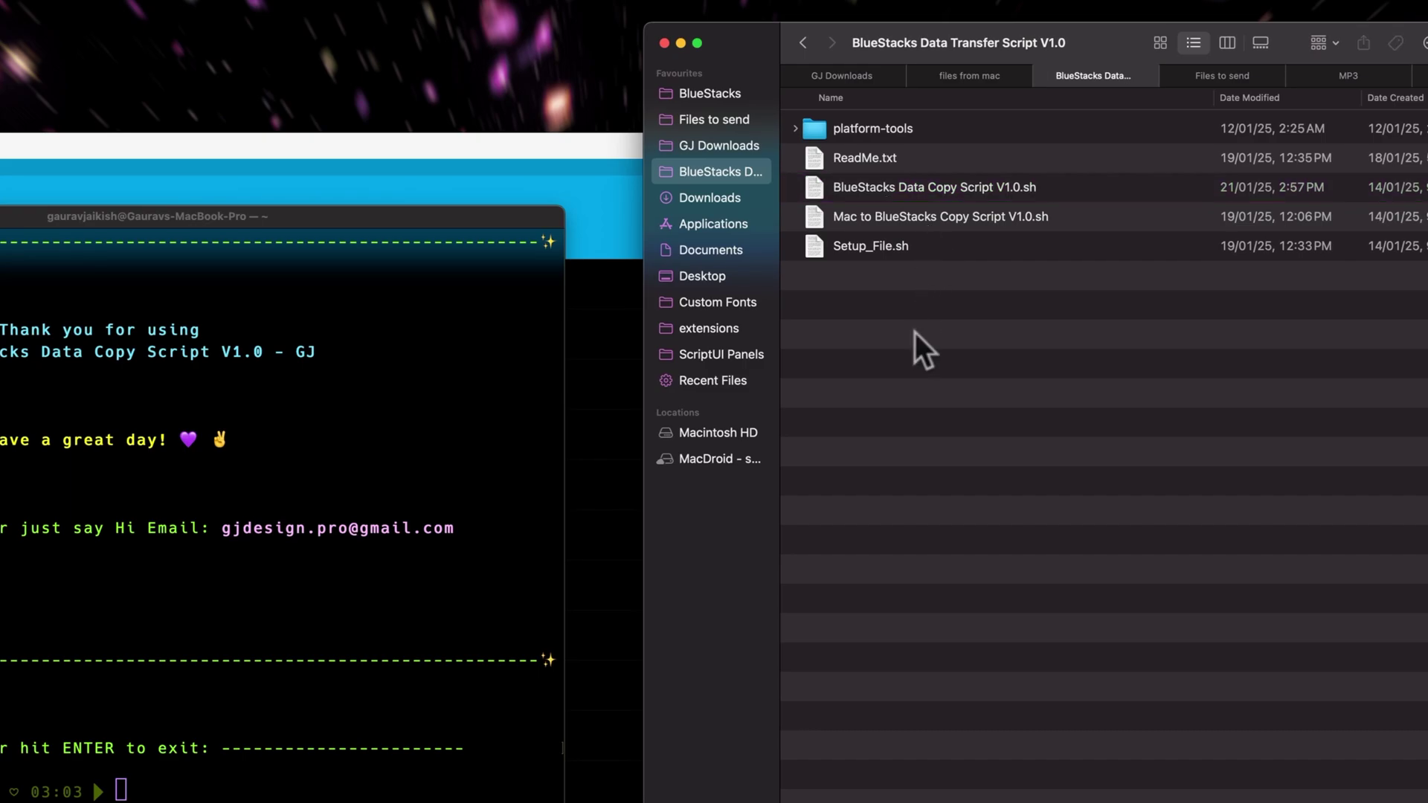
Step: Run 'Mac to BlueStacks Copy Script V1.0.sh' in Terminal
click(924, 223)
shift+click(892, 245)
drag(893, 245, 376, 646)
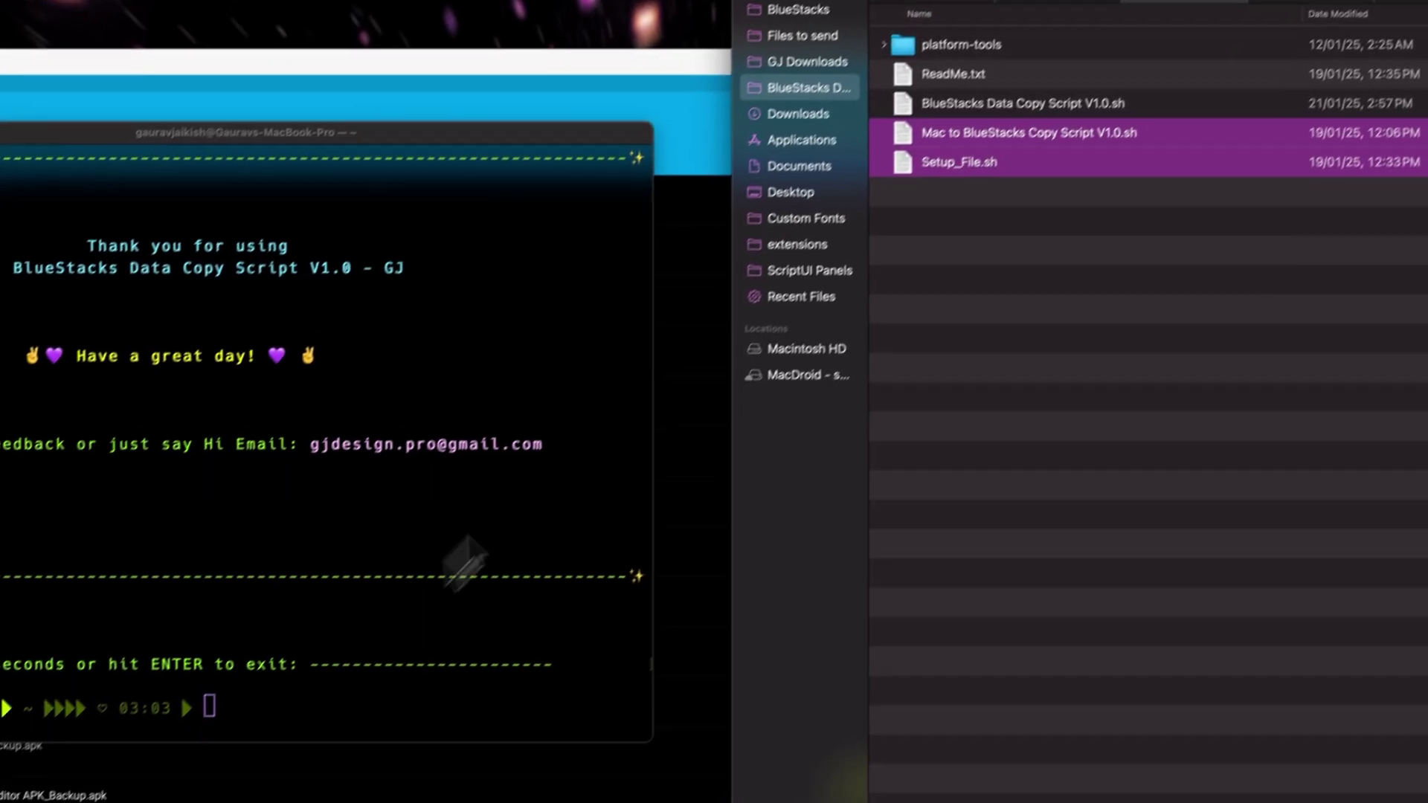
click(1034, 235)
click(974, 133)
drag(1110, 67, 454, 567)
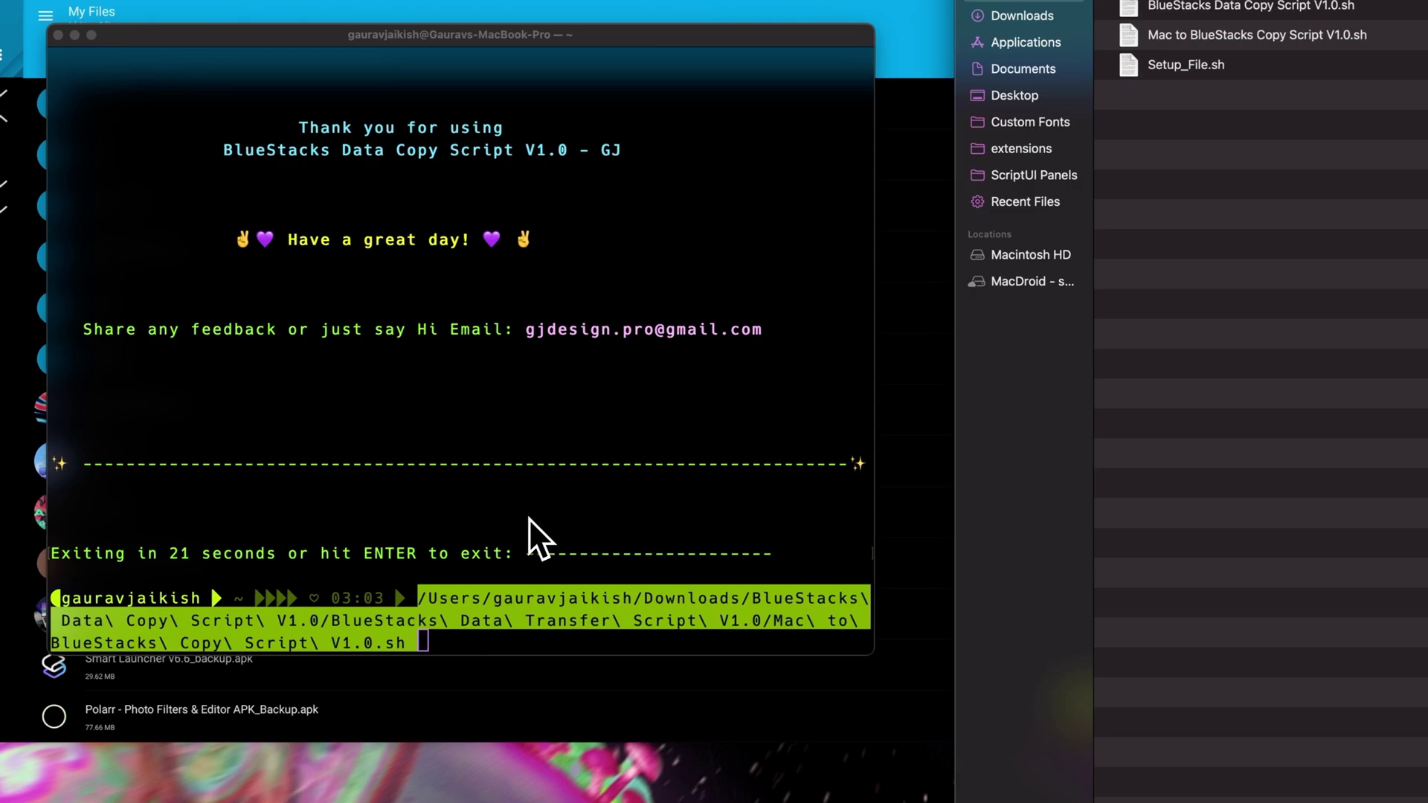
click(466, 644)
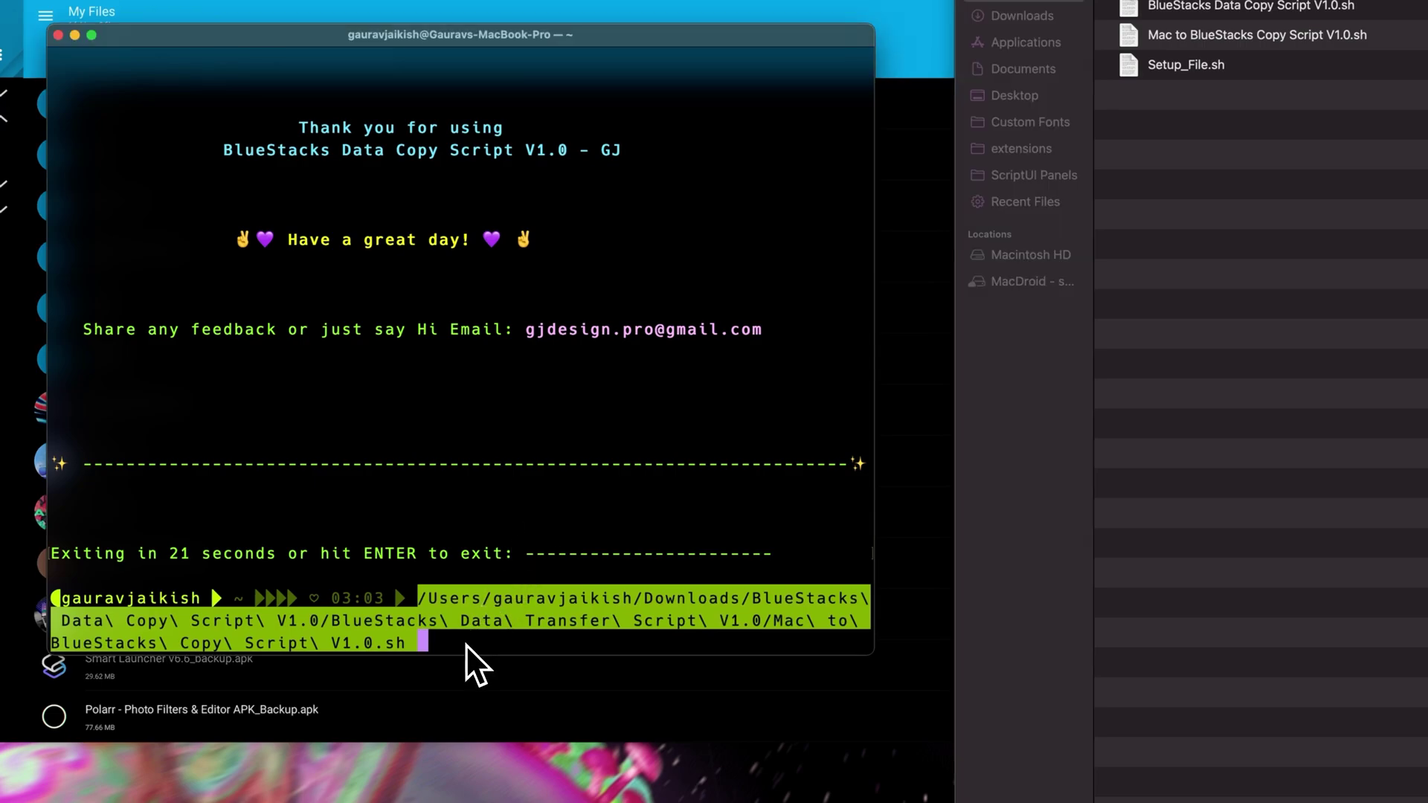
key(Return)
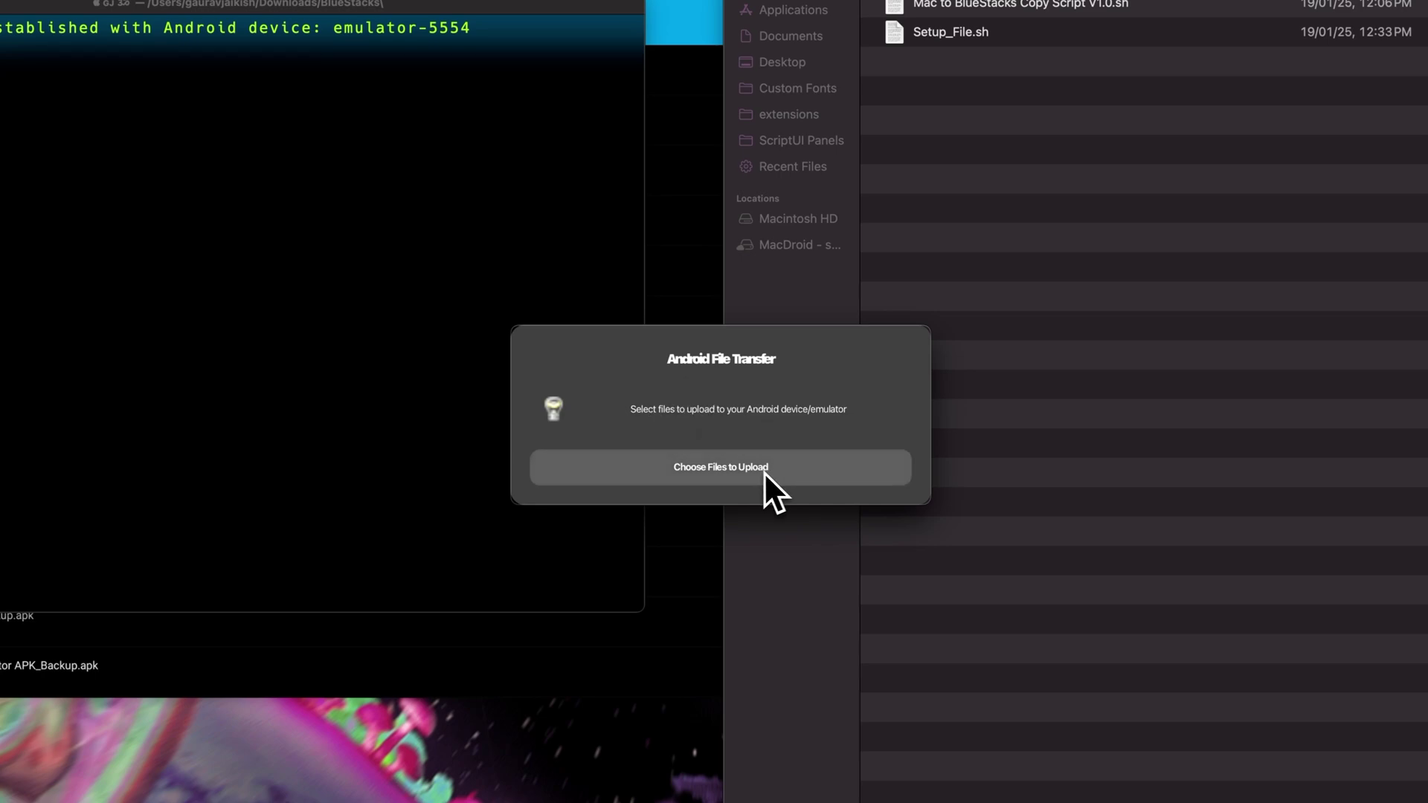
Step: Pick the eleven files from Heaven's Peep.jpeg to Thandav Blur.png in Files to send for upload
click(714, 467)
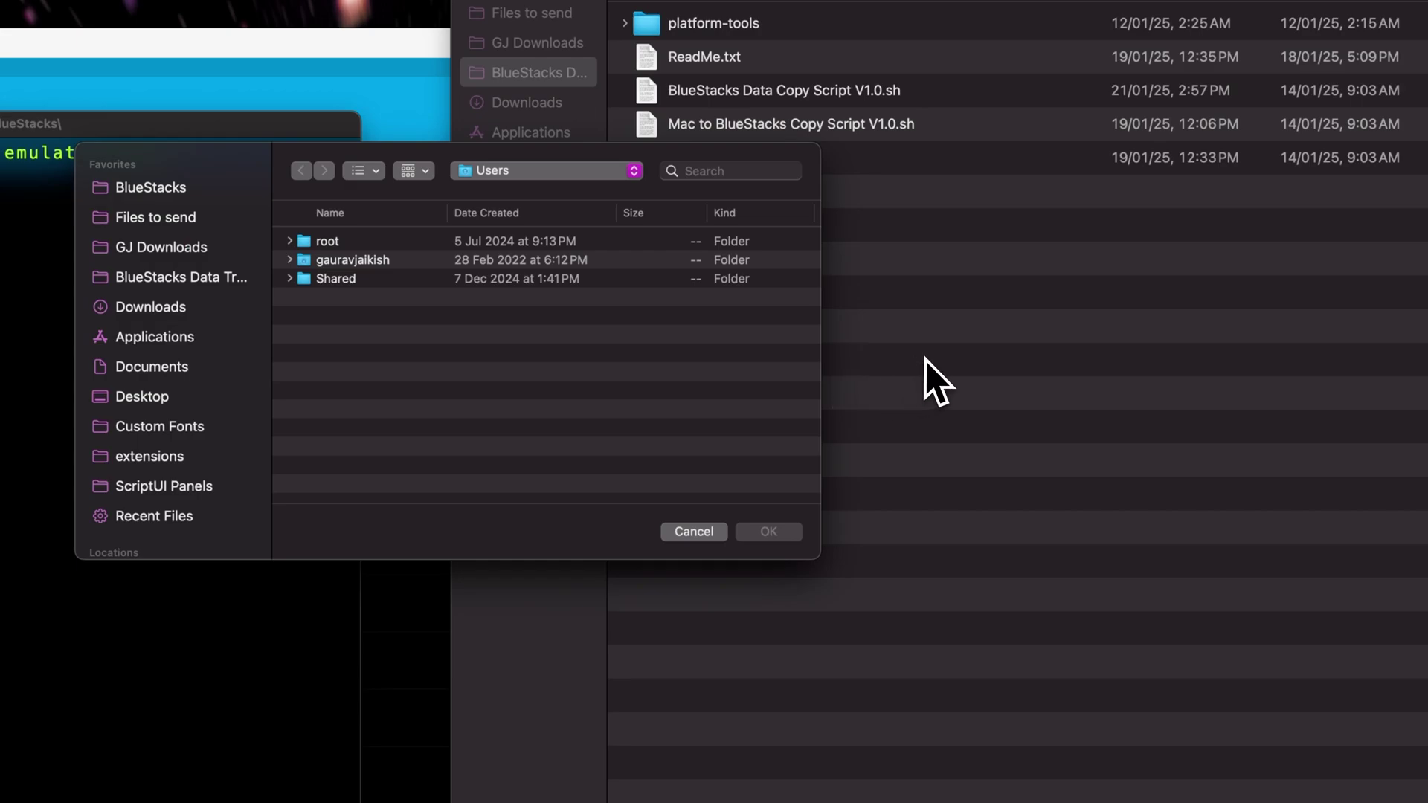
click(1047, 215)
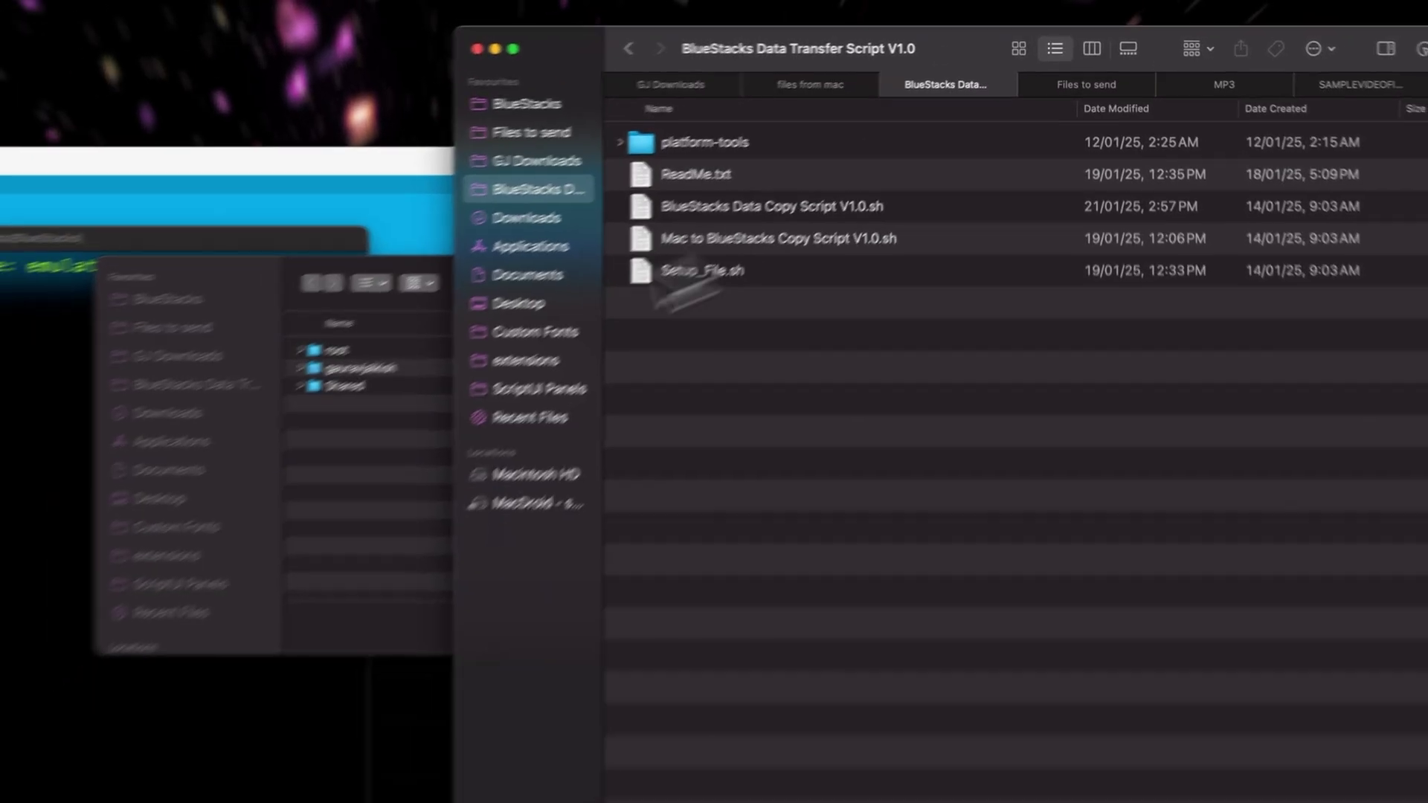
click(369, 440)
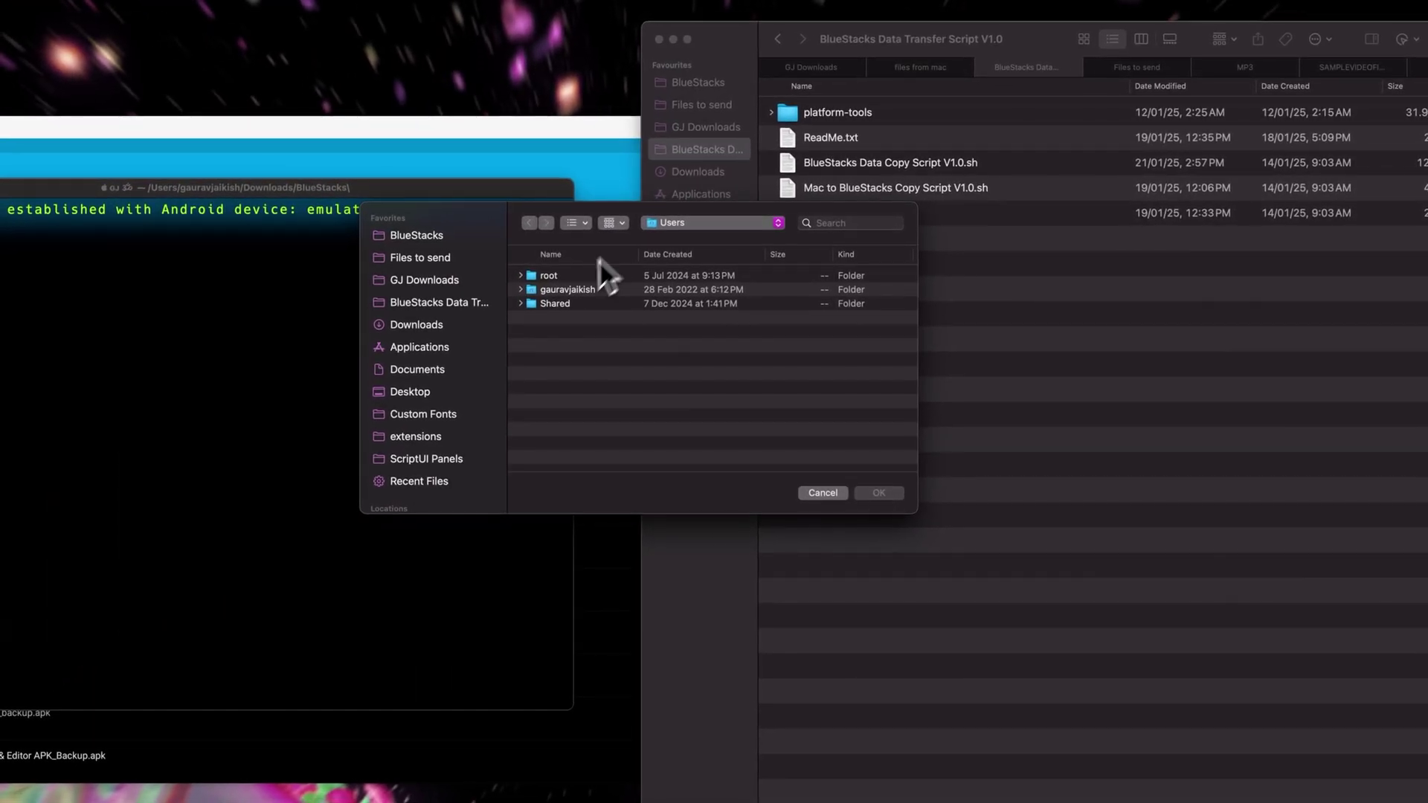
click(1129, 344)
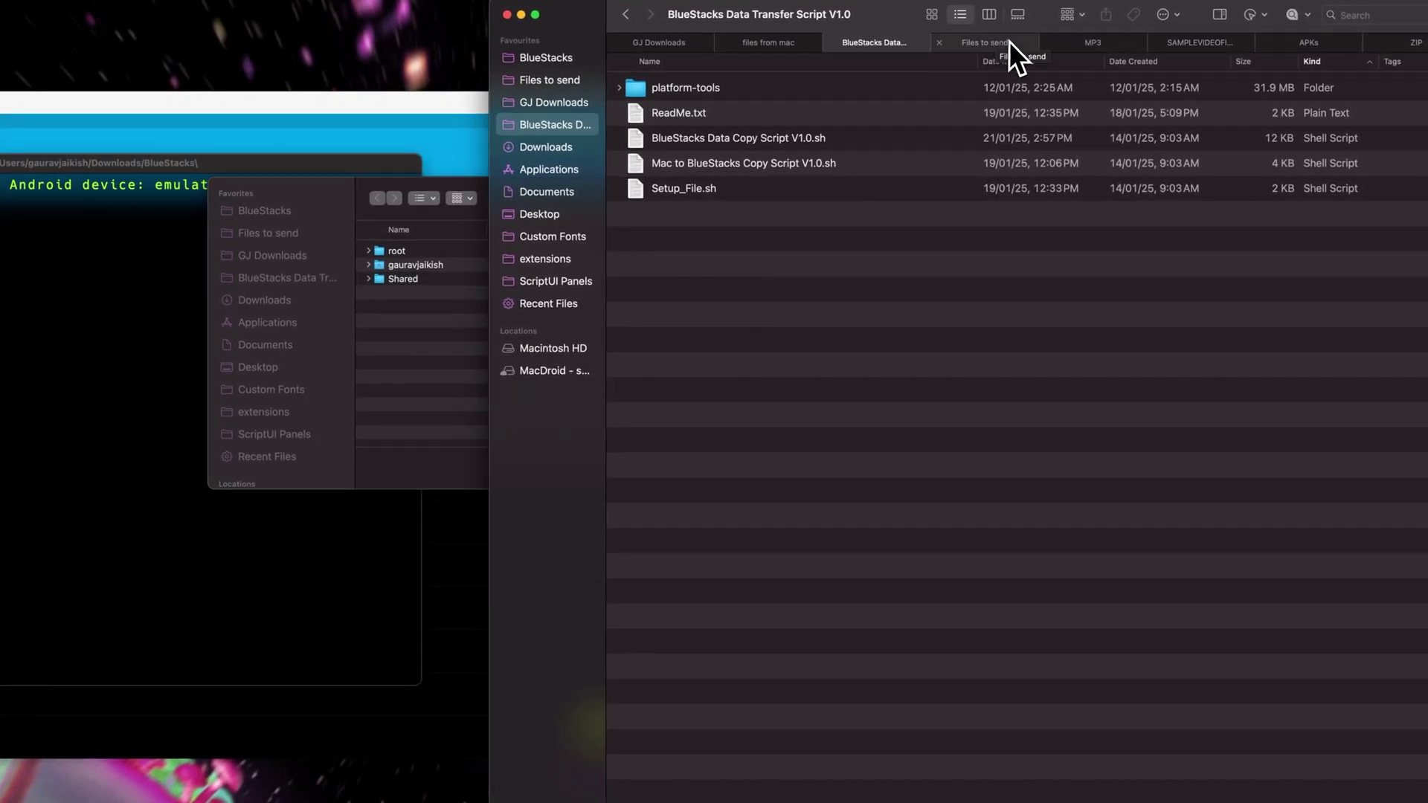
click(1012, 42)
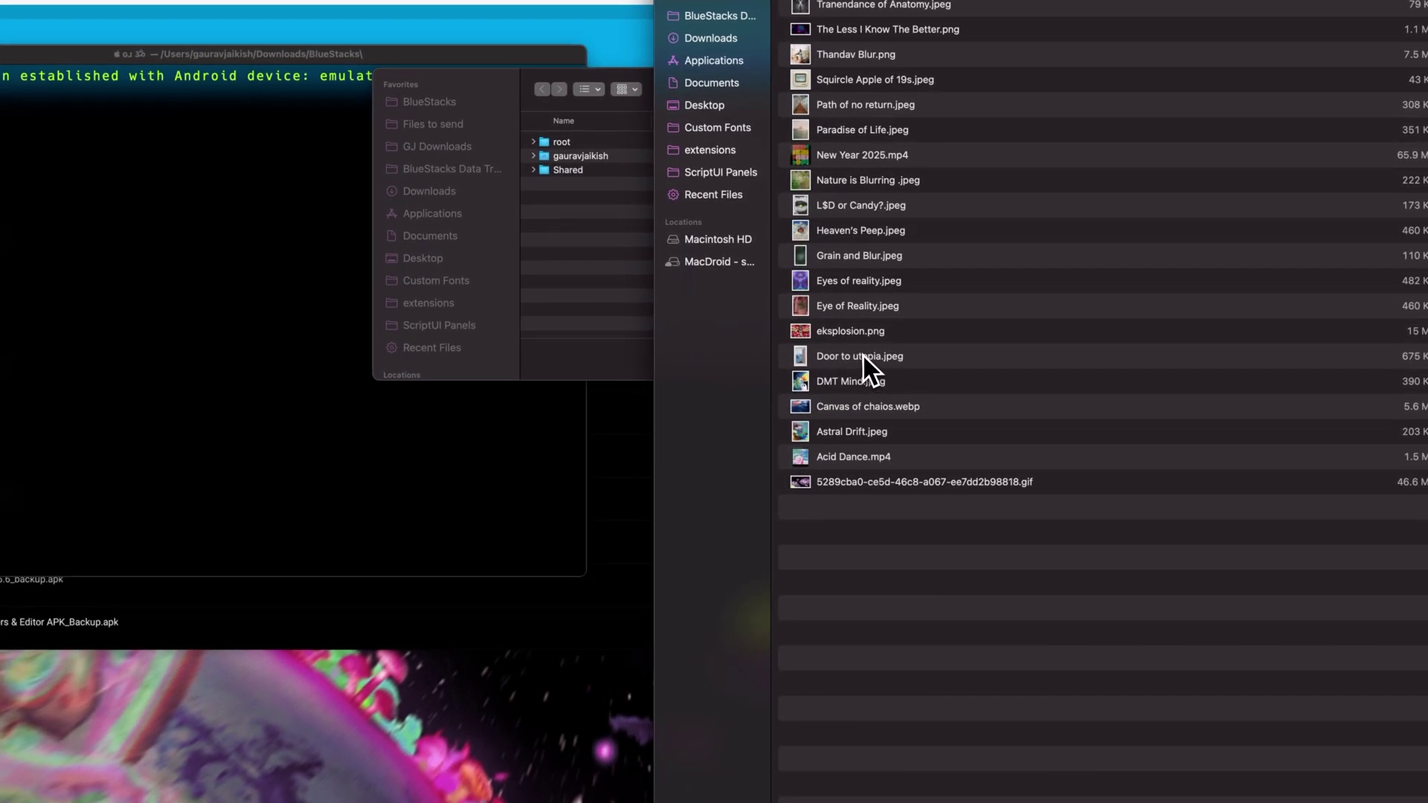
drag(810, 437, 675, 381)
drag(726, 297, 599, 283)
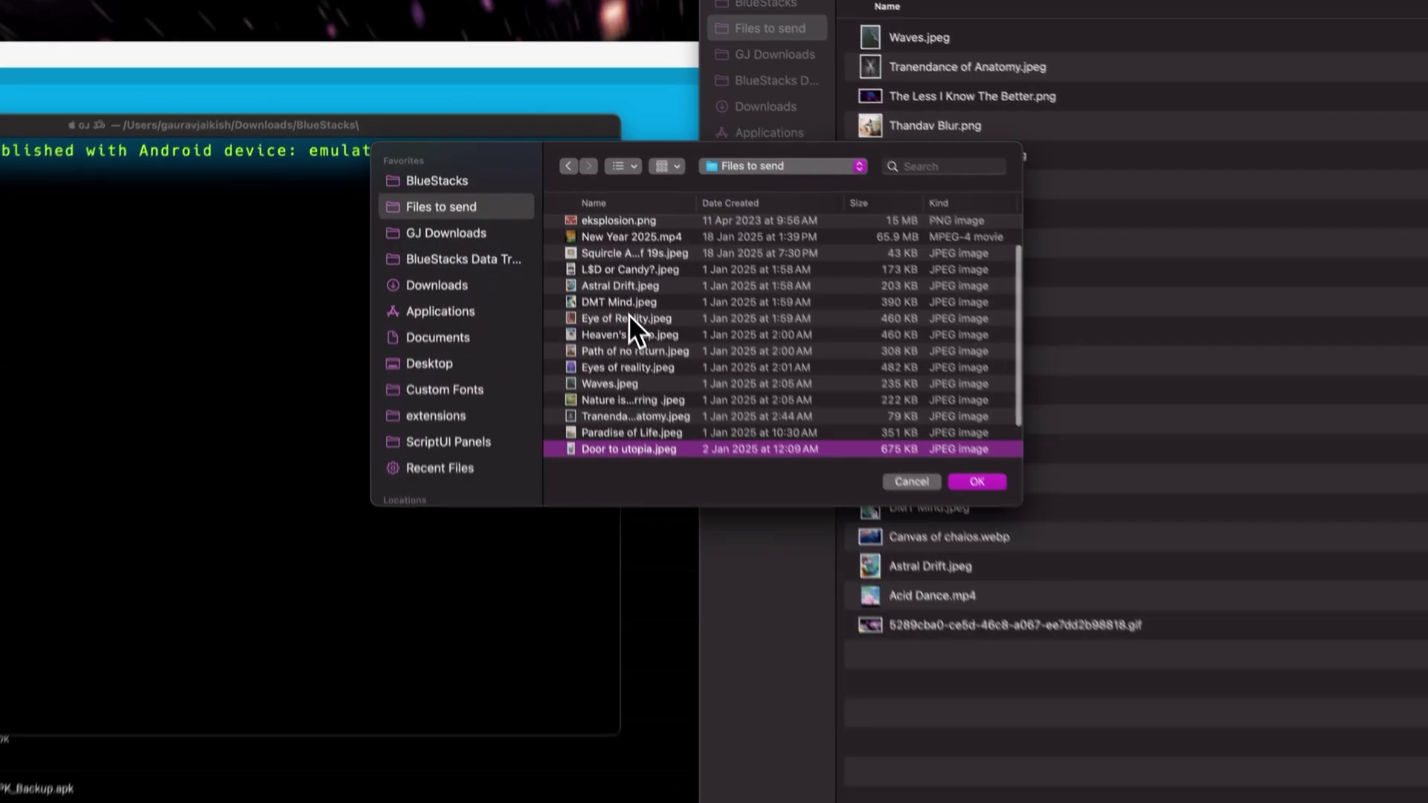
scroll(628, 314, down, 3)
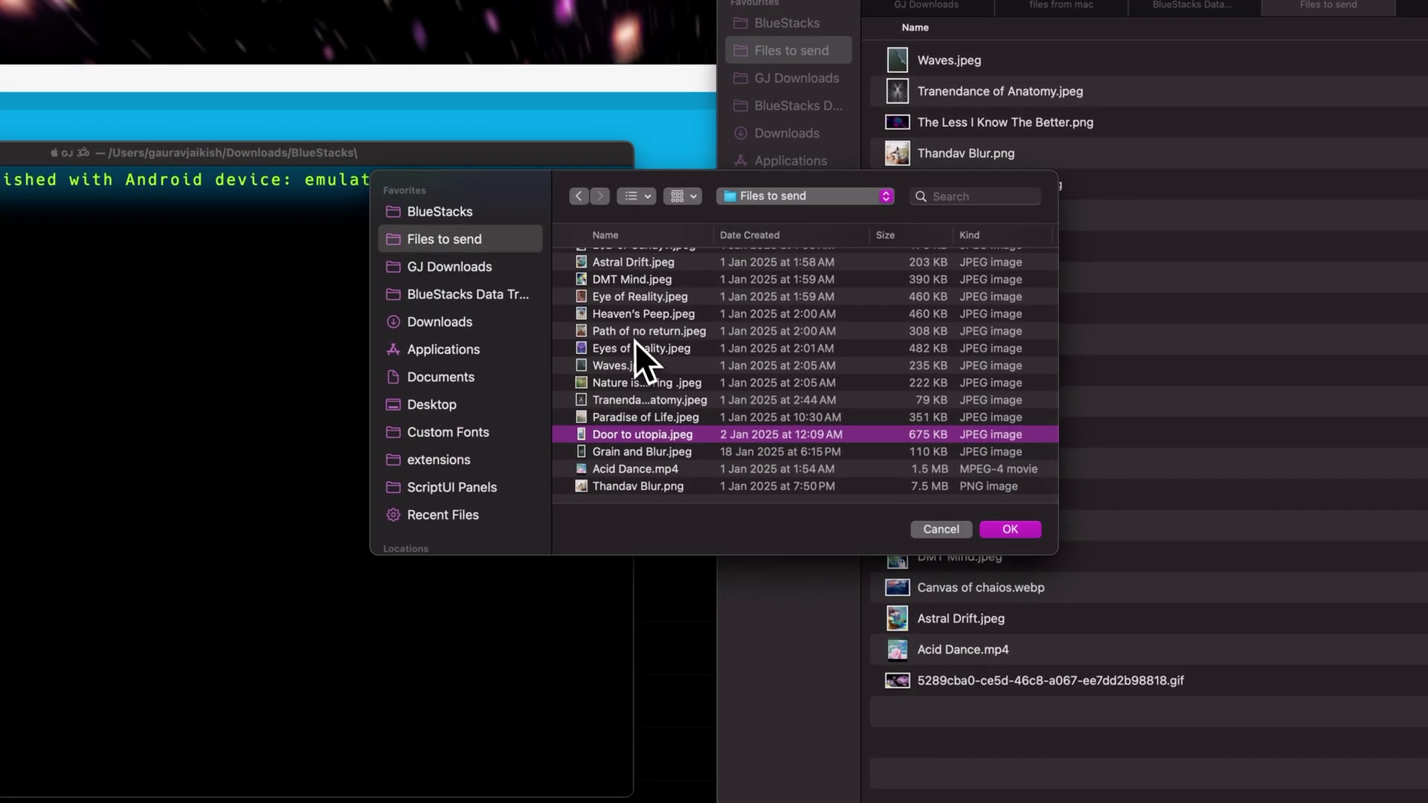
click(627, 316)
shift+click(653, 488)
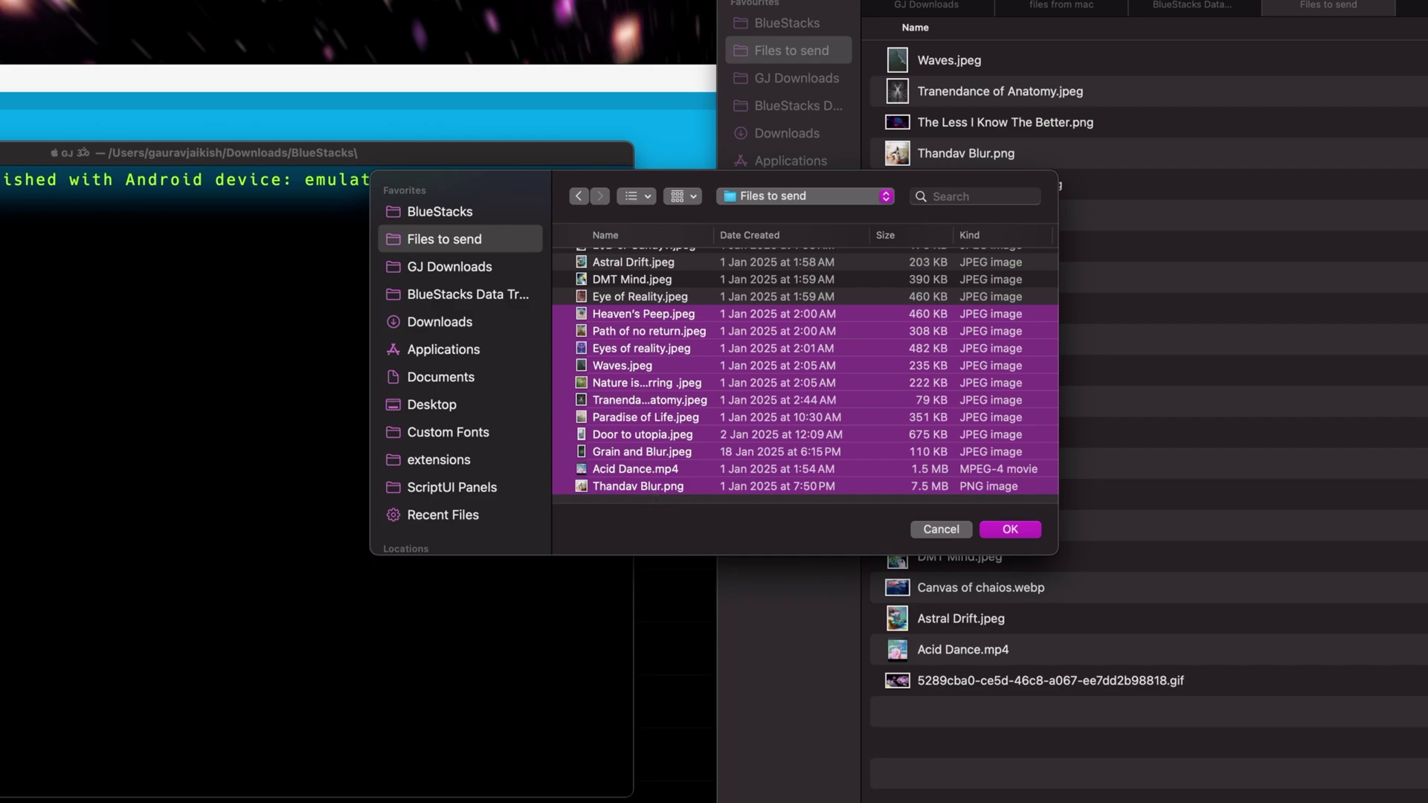
Step: Confirm the eleven files, name the destination folder 'Test1', and close the completion message
click(1000, 530)
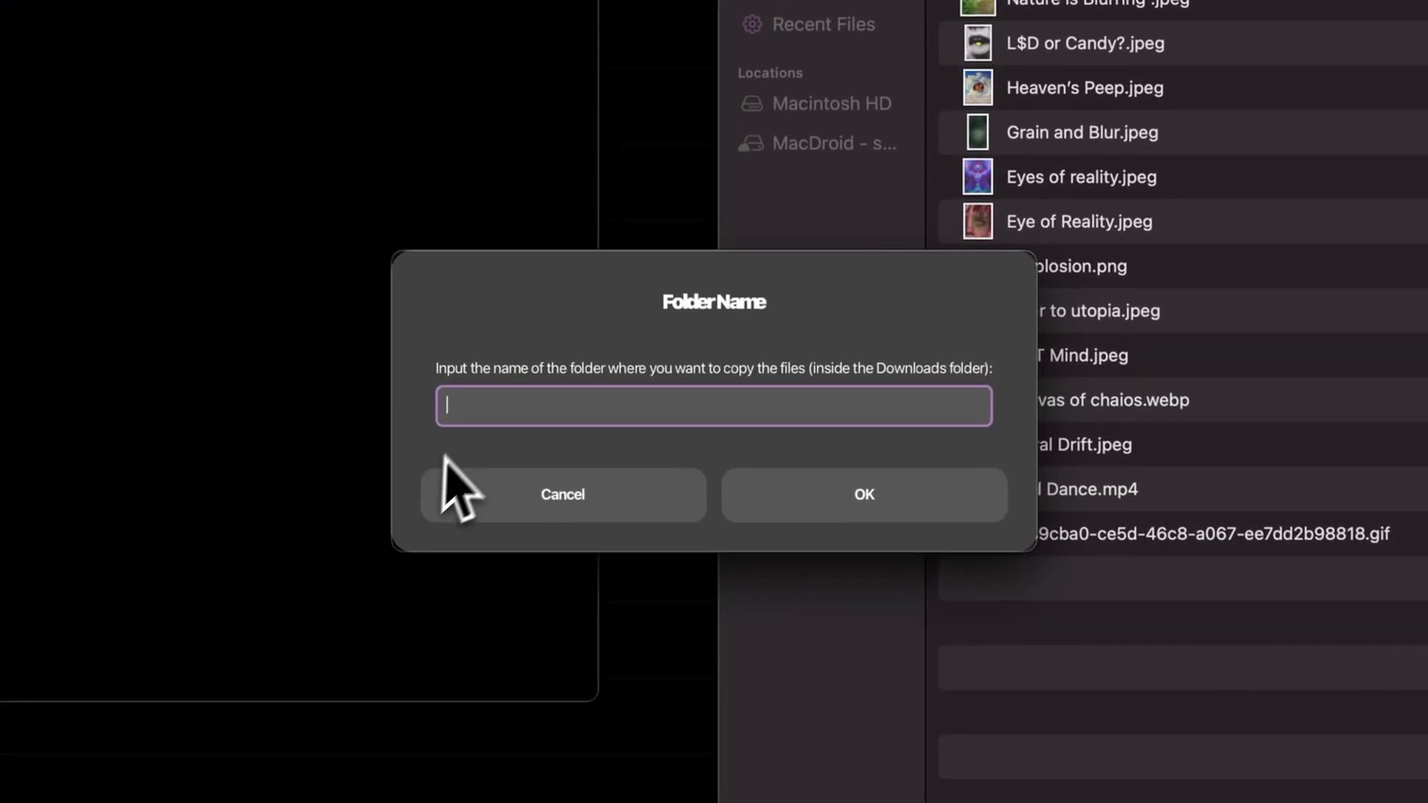
text(Test)
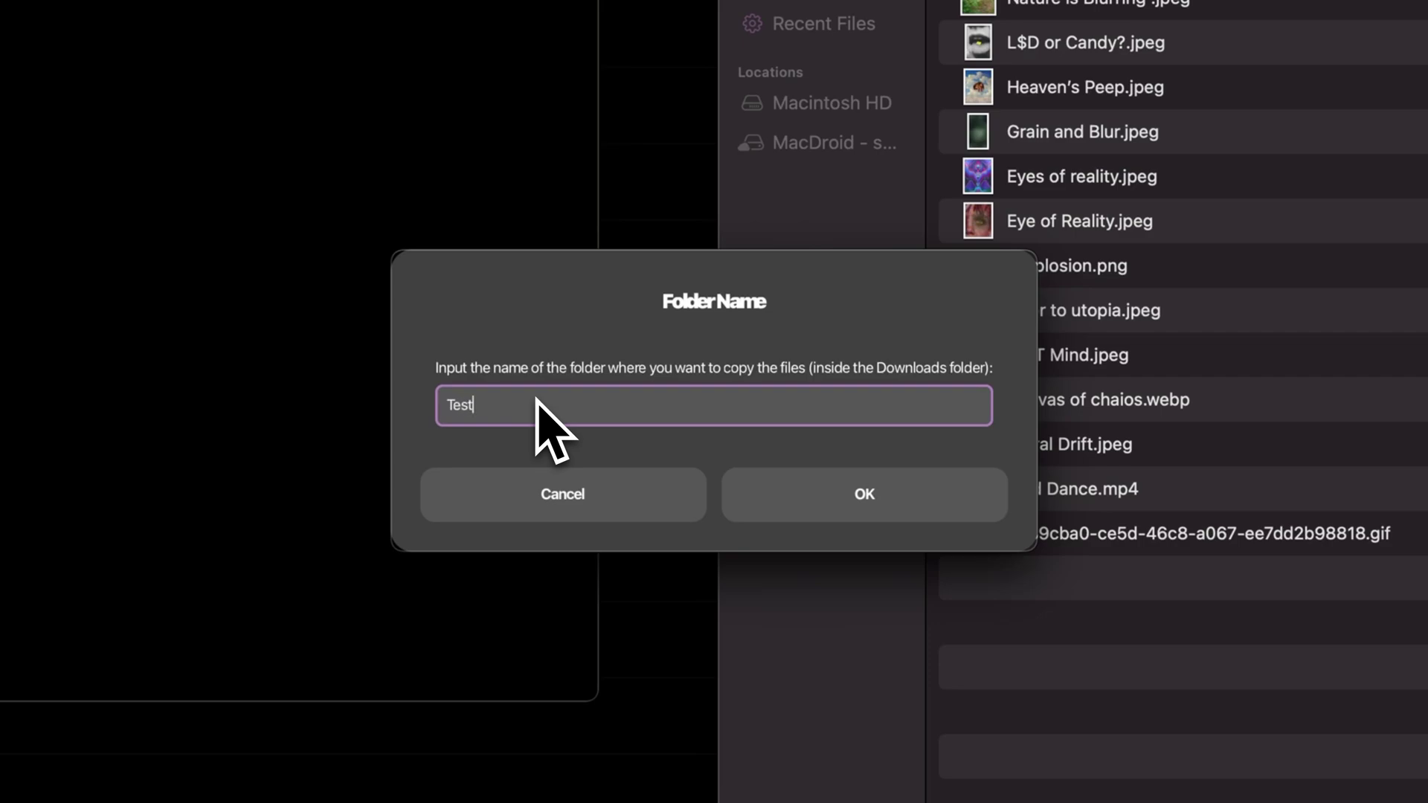
text(1)
click(898, 509)
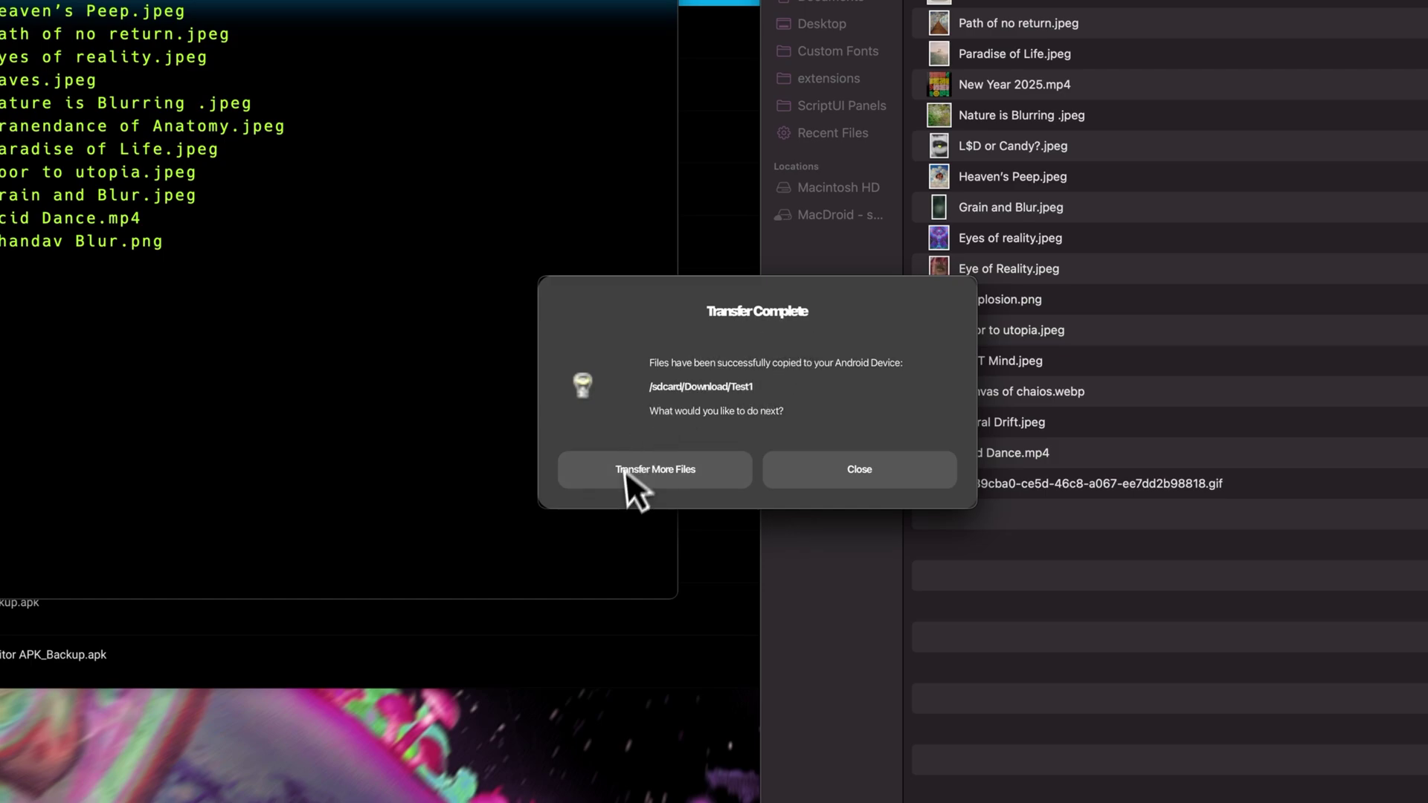
click(833, 484)
Step: Refresh Download, open the Test1 folder, and confirm Waves.jpeg arrived
click(664, 458)
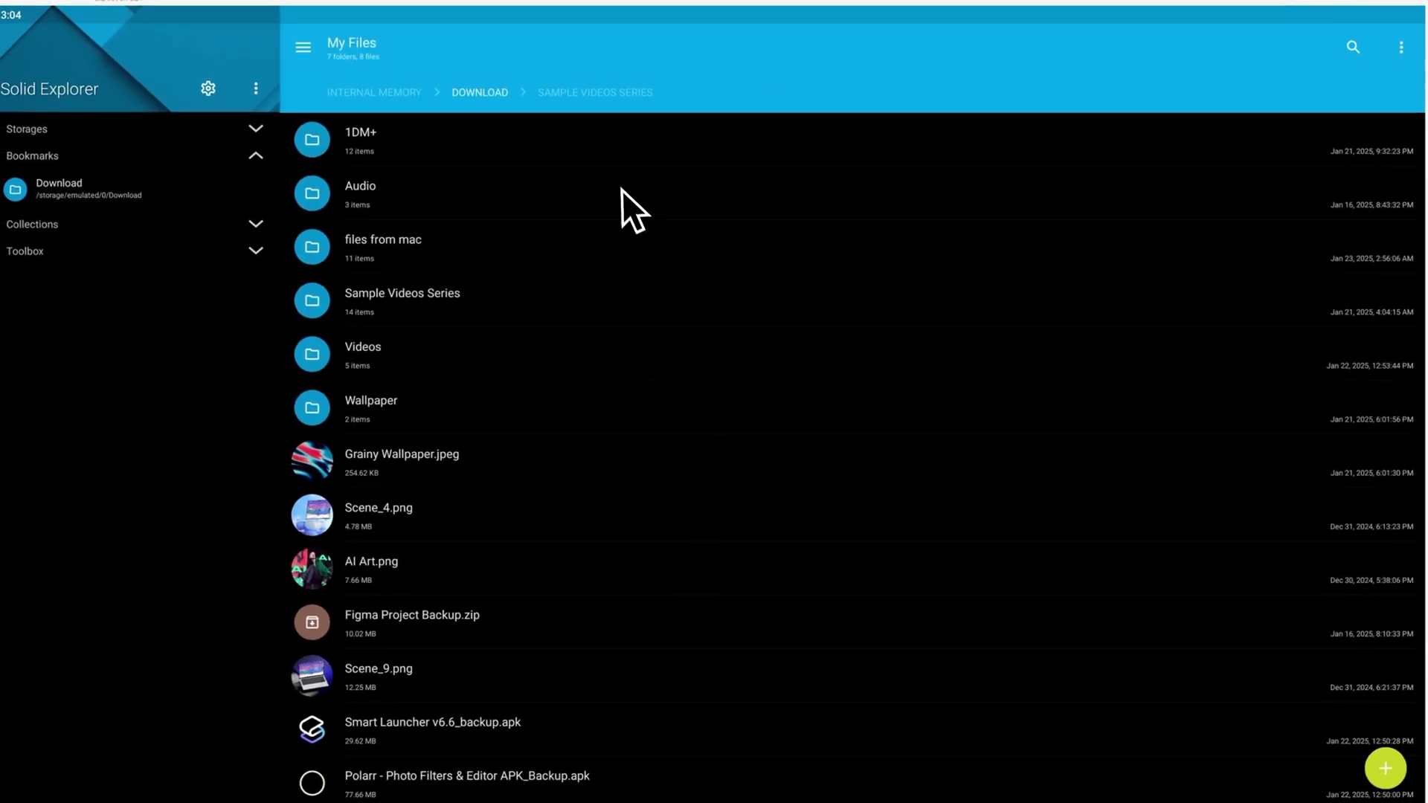
drag(619, 186, 650, 595)
click(377, 363)
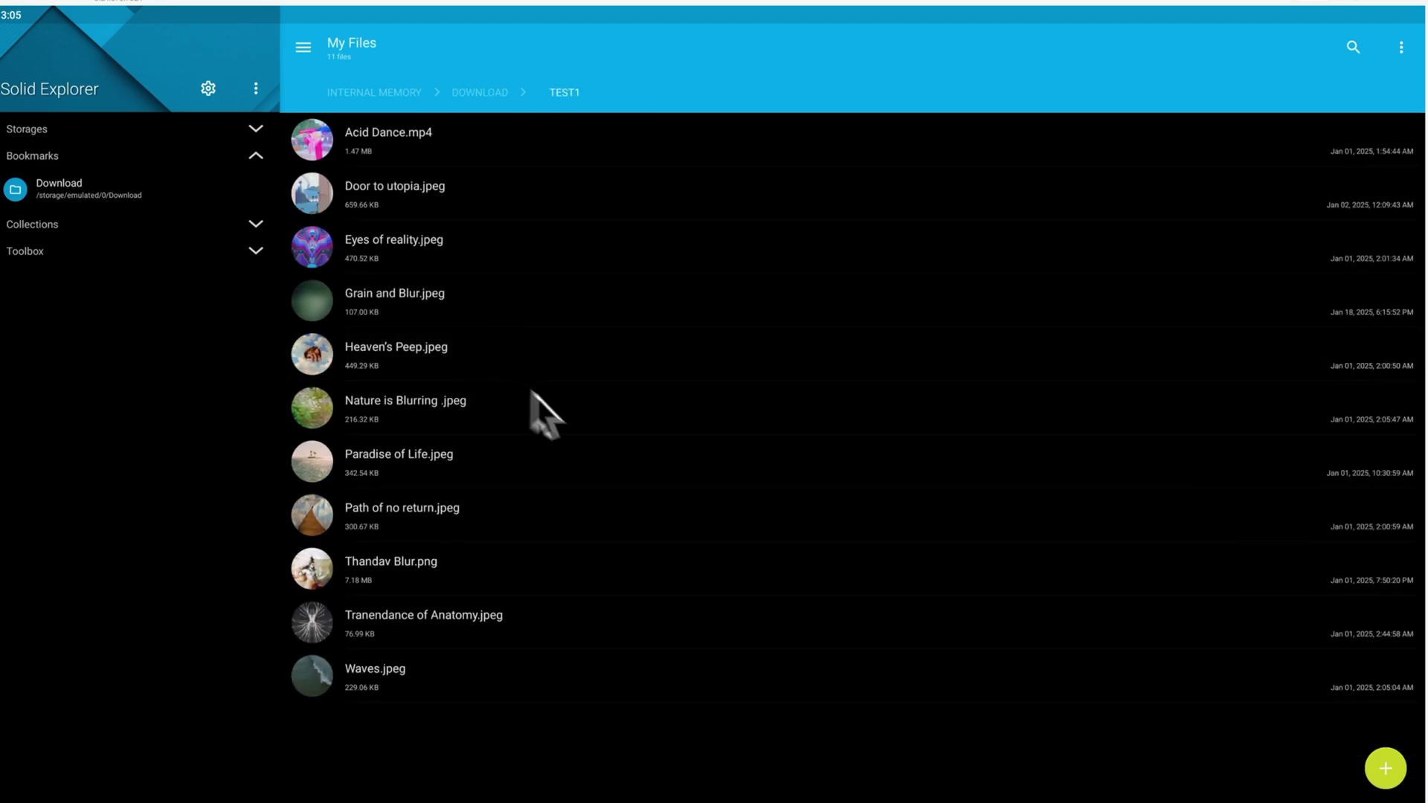
click(851, 700)
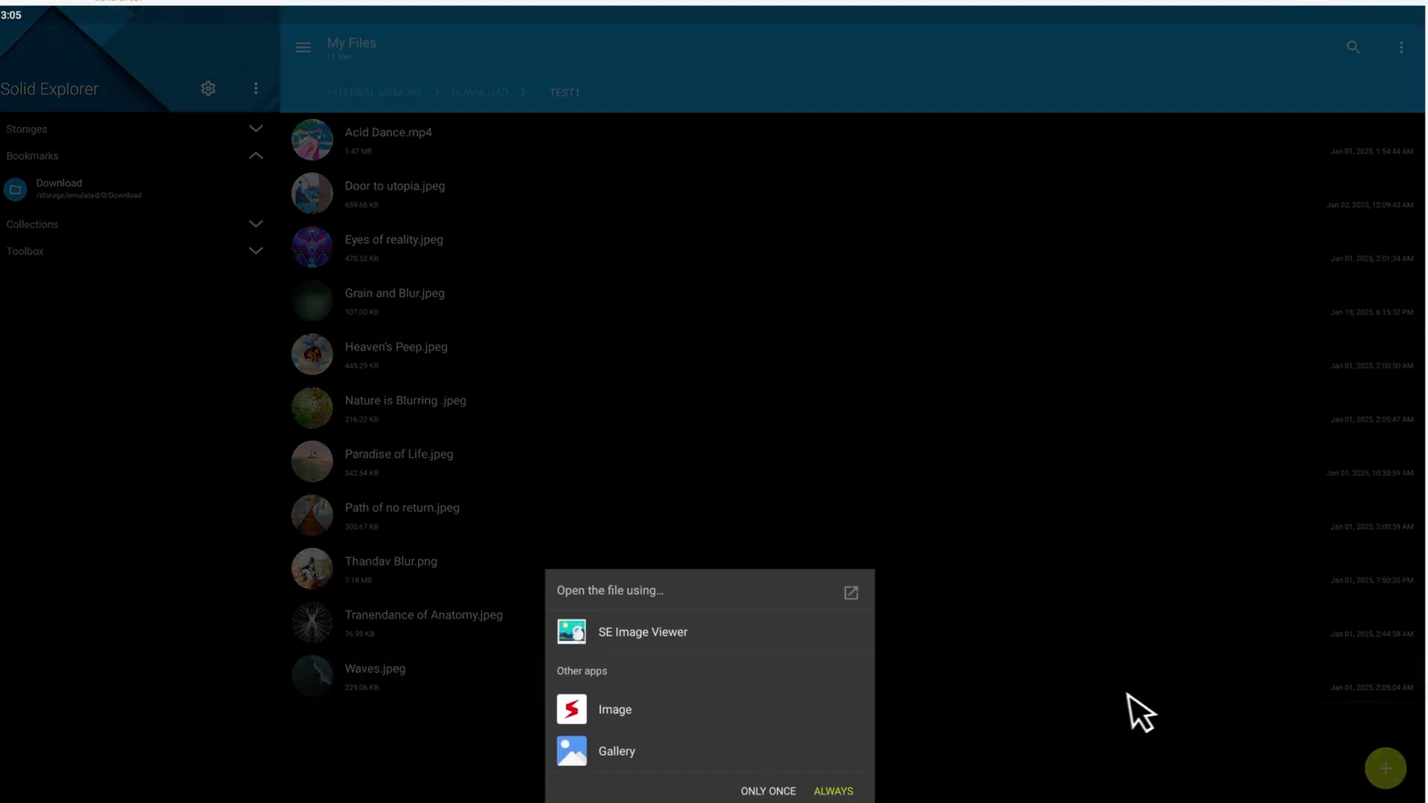
click(1138, 707)
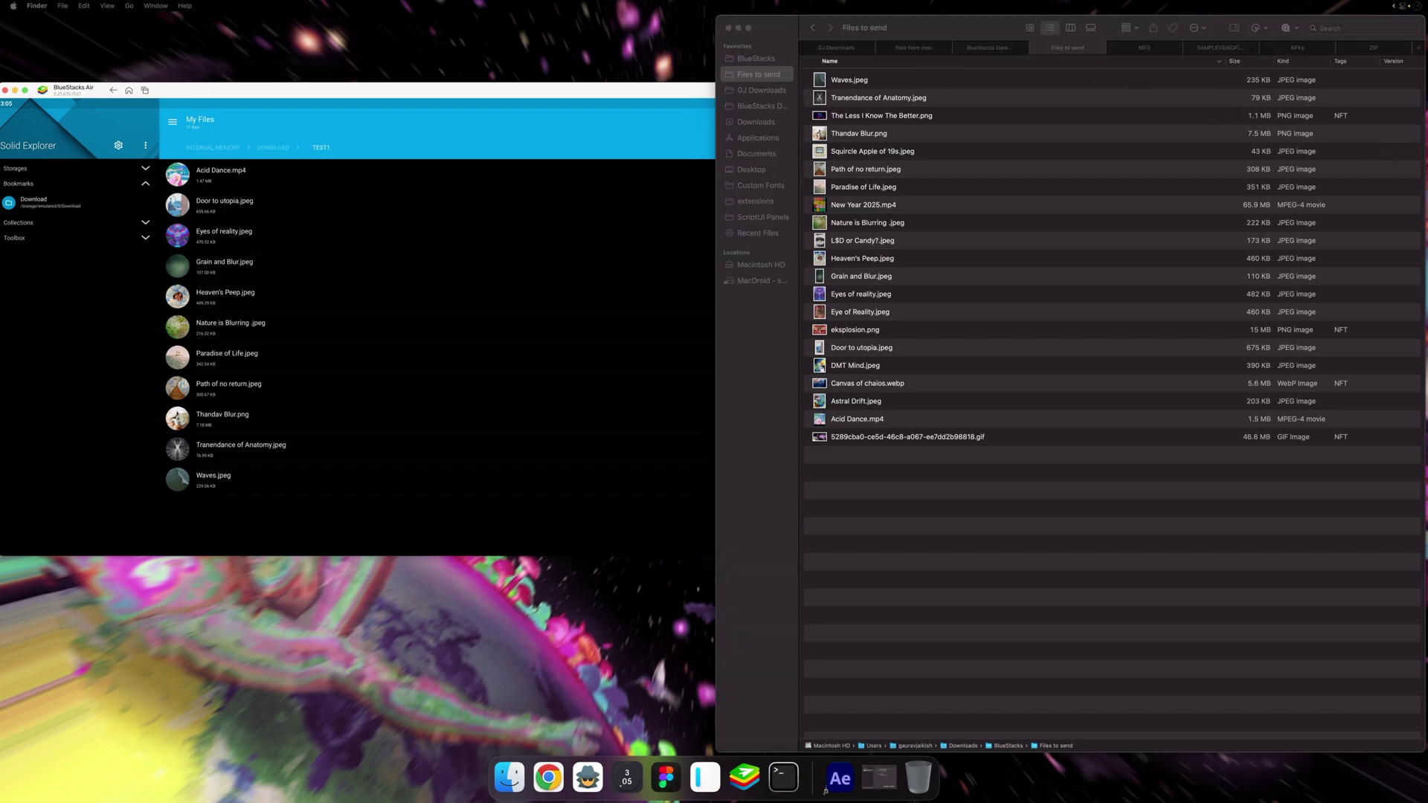
Step: Hide the emulator and Finder windows to show the empty desktop
key(F11)
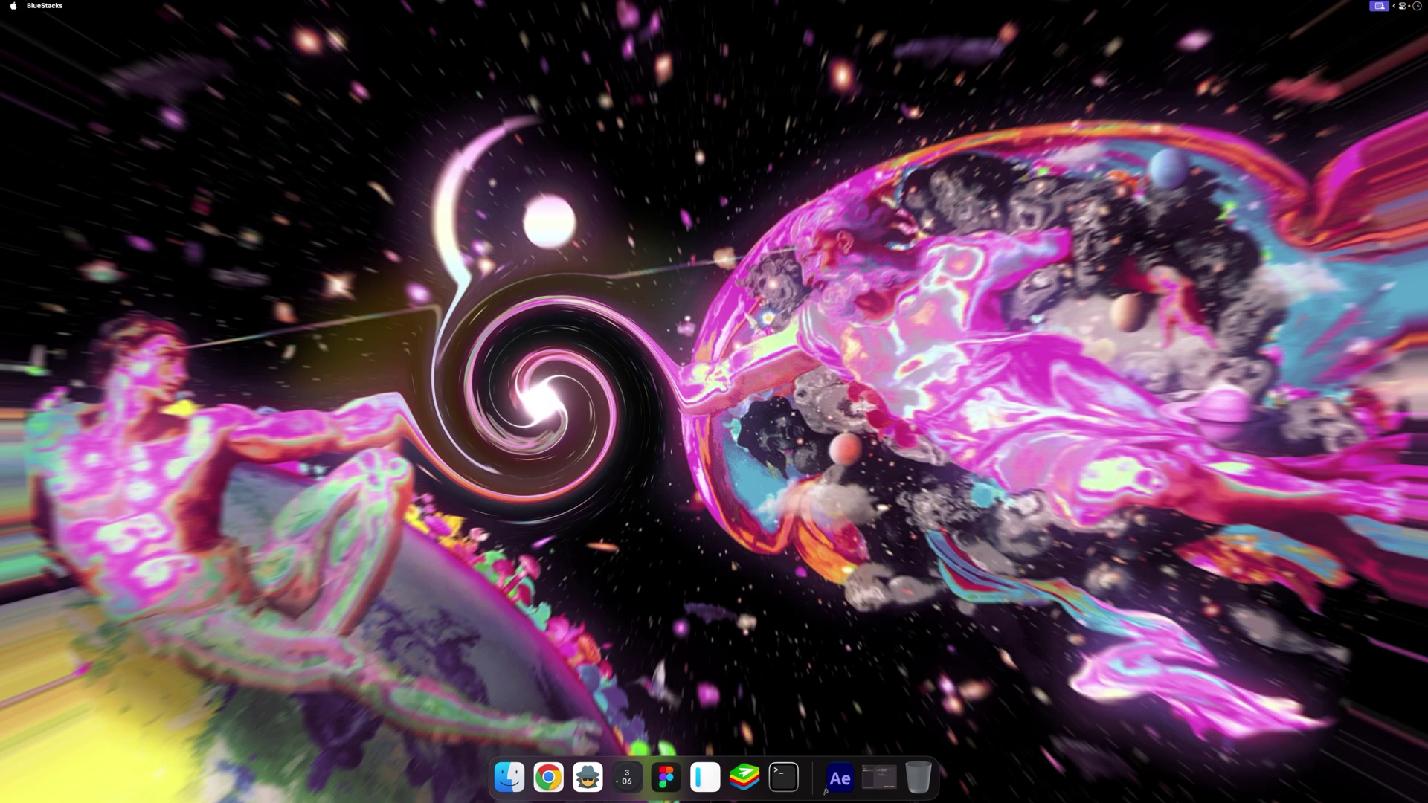